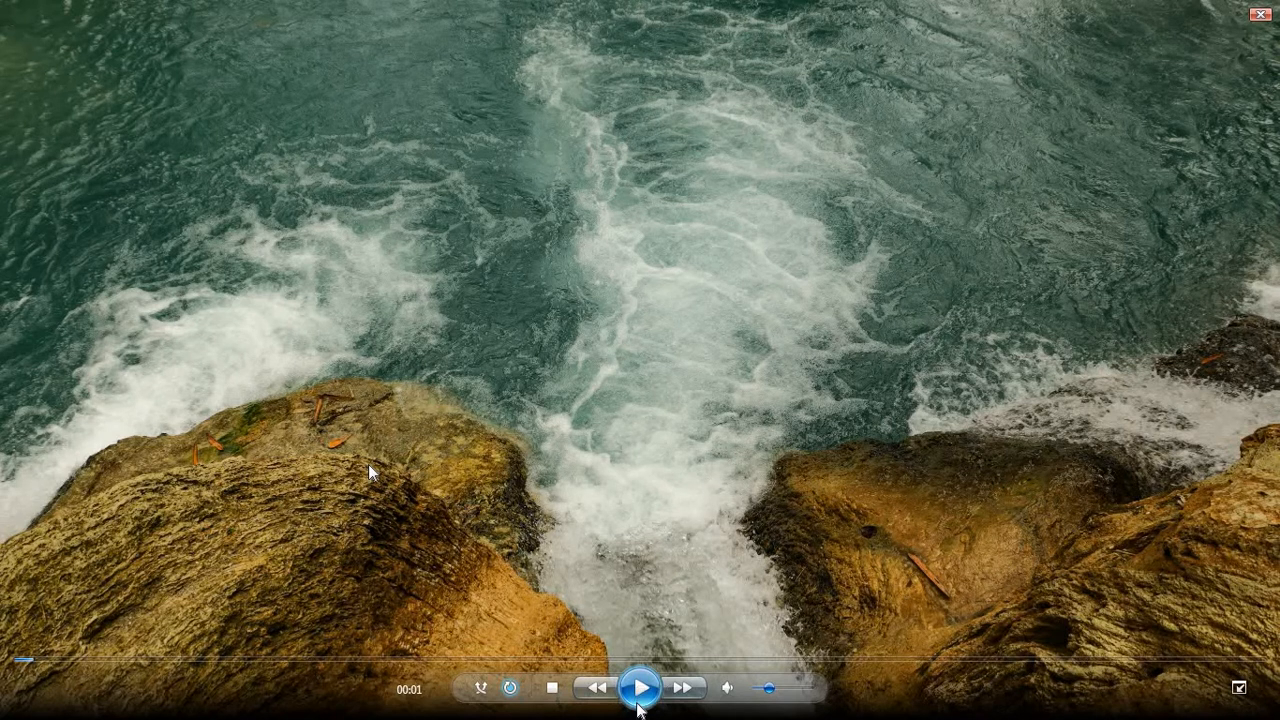
Play the video of water crashing against rocks in Windows Media Player.
left_click(638, 702)
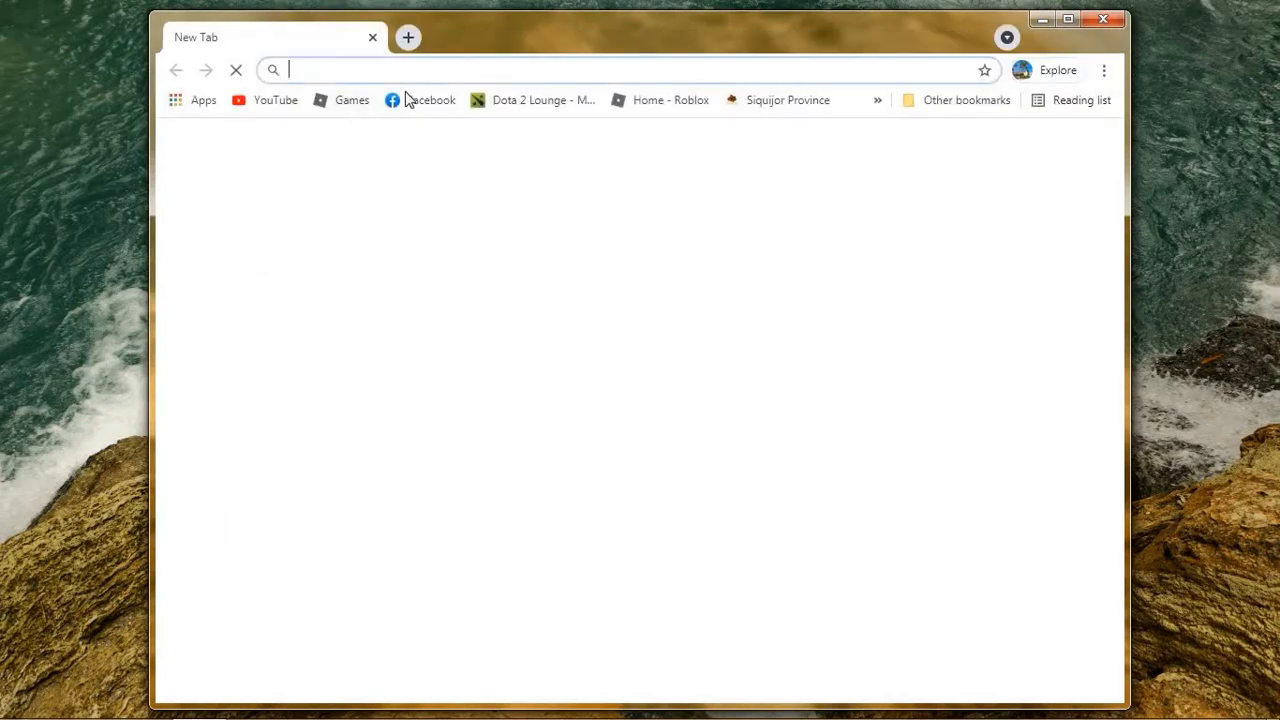
Maximize Chrome and load the s-pass.ph website.
left_click(1068, 19)
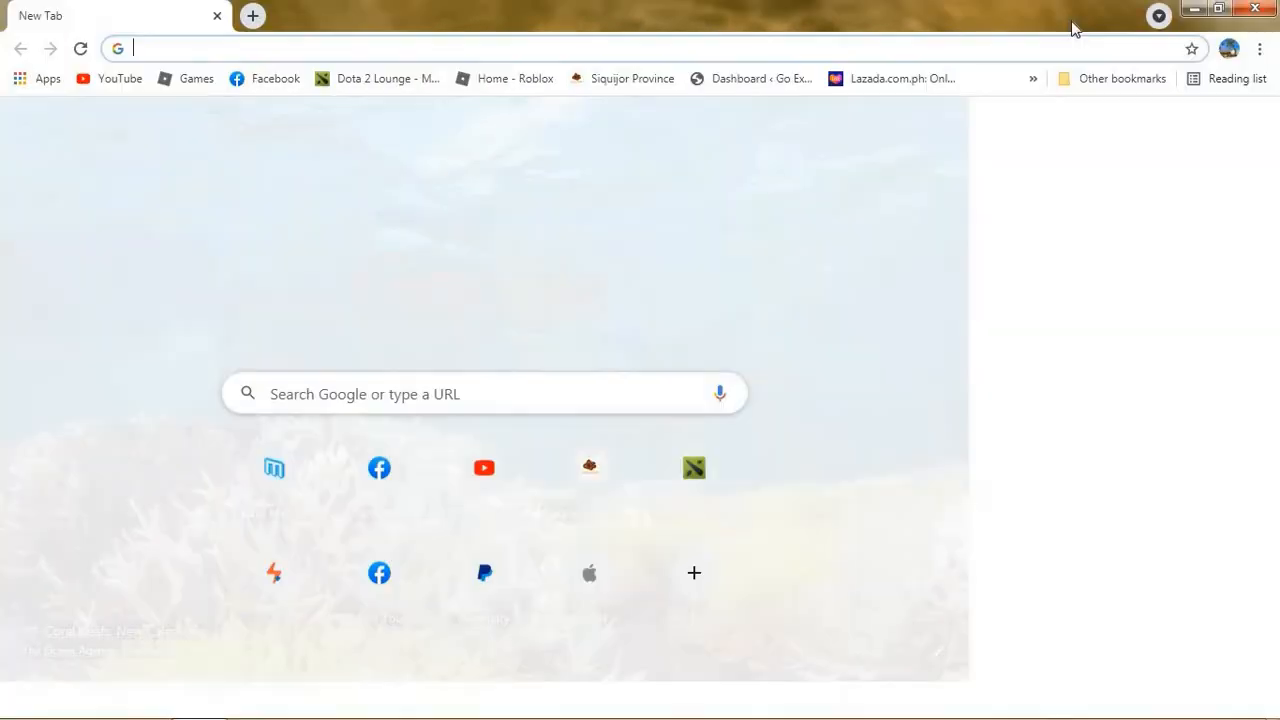
type("s-pass")
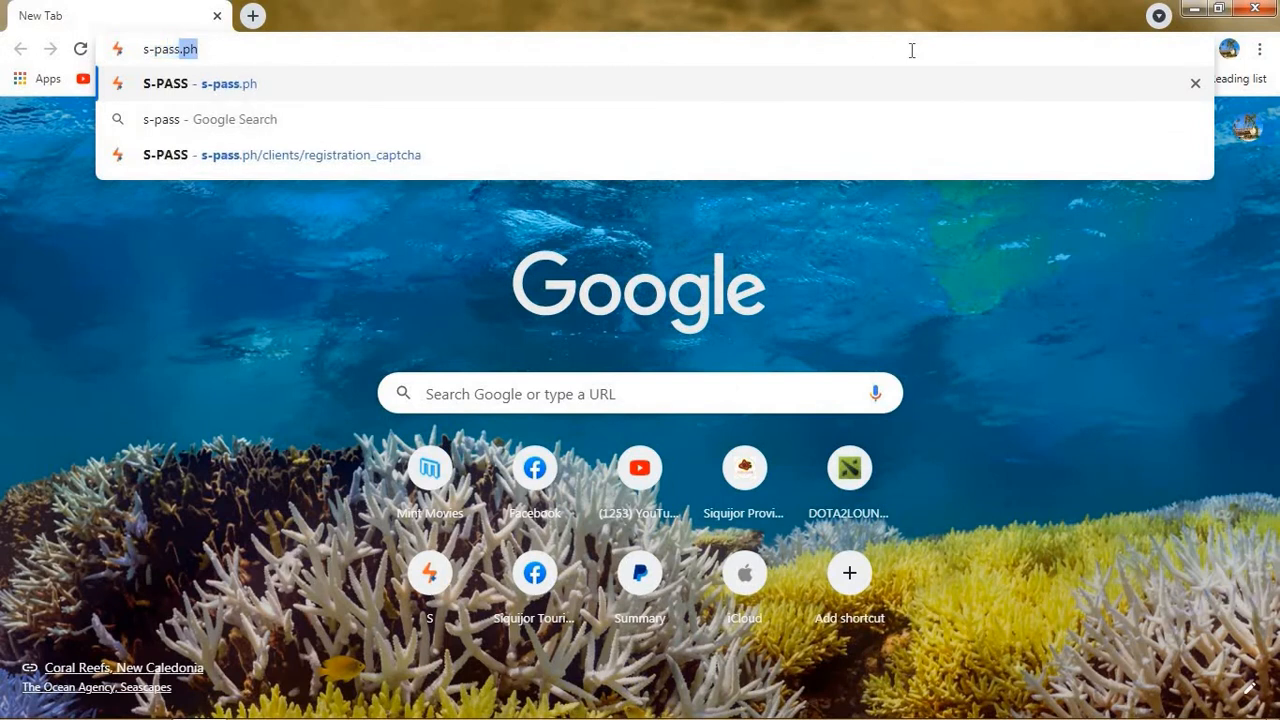
key("Return")
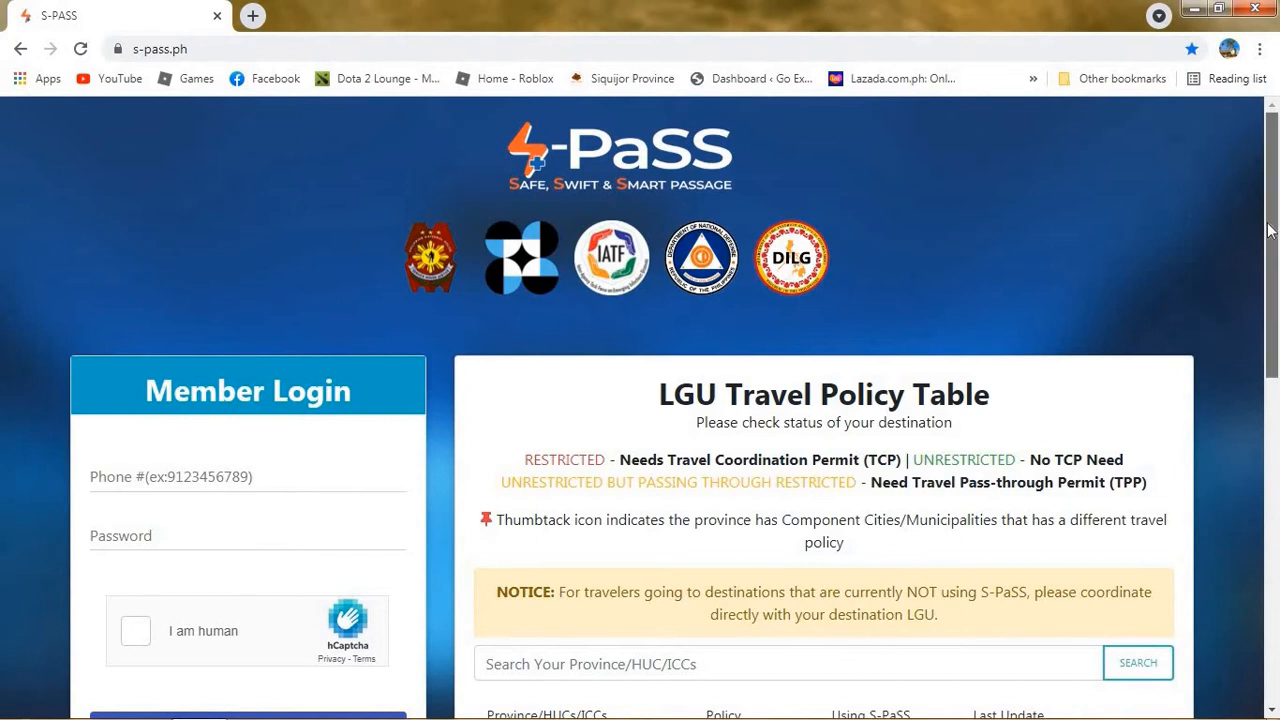
Start CREATE AN ACCOUNT, enter and confirm the member's mobile number, then continue.
left_click_drag(1268, 230, 1278, 573)
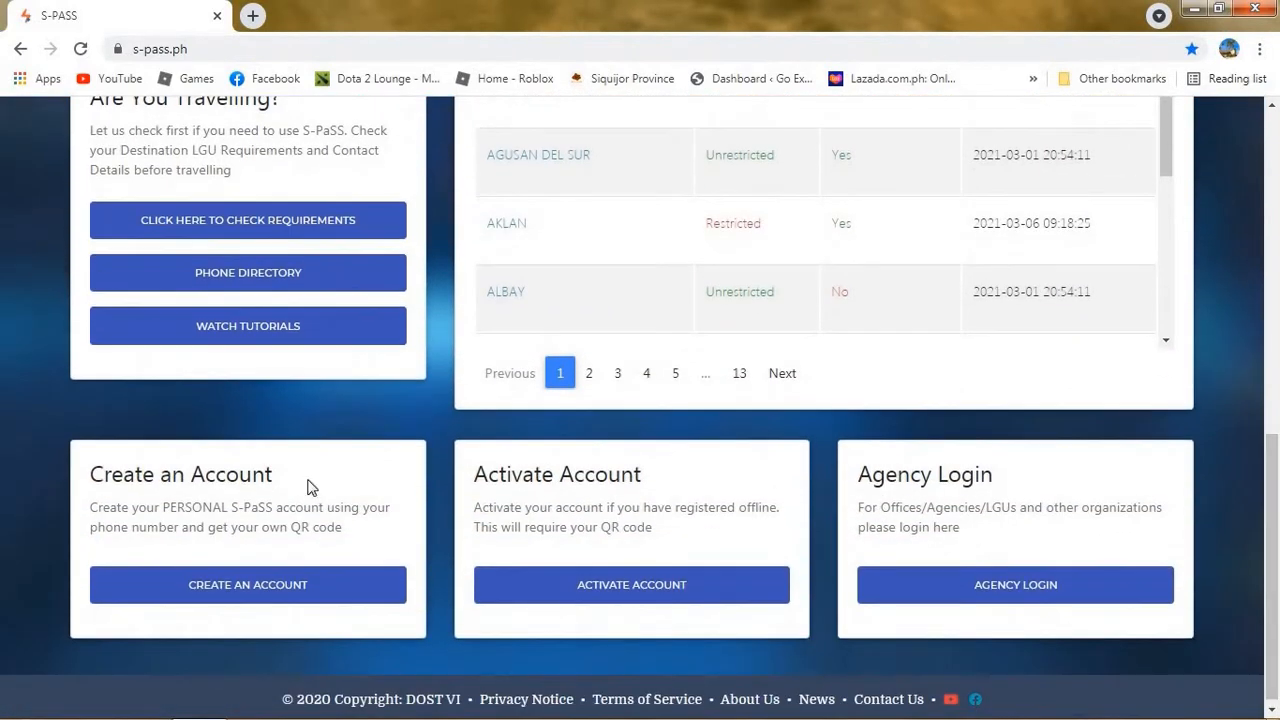
left_click(278, 597)
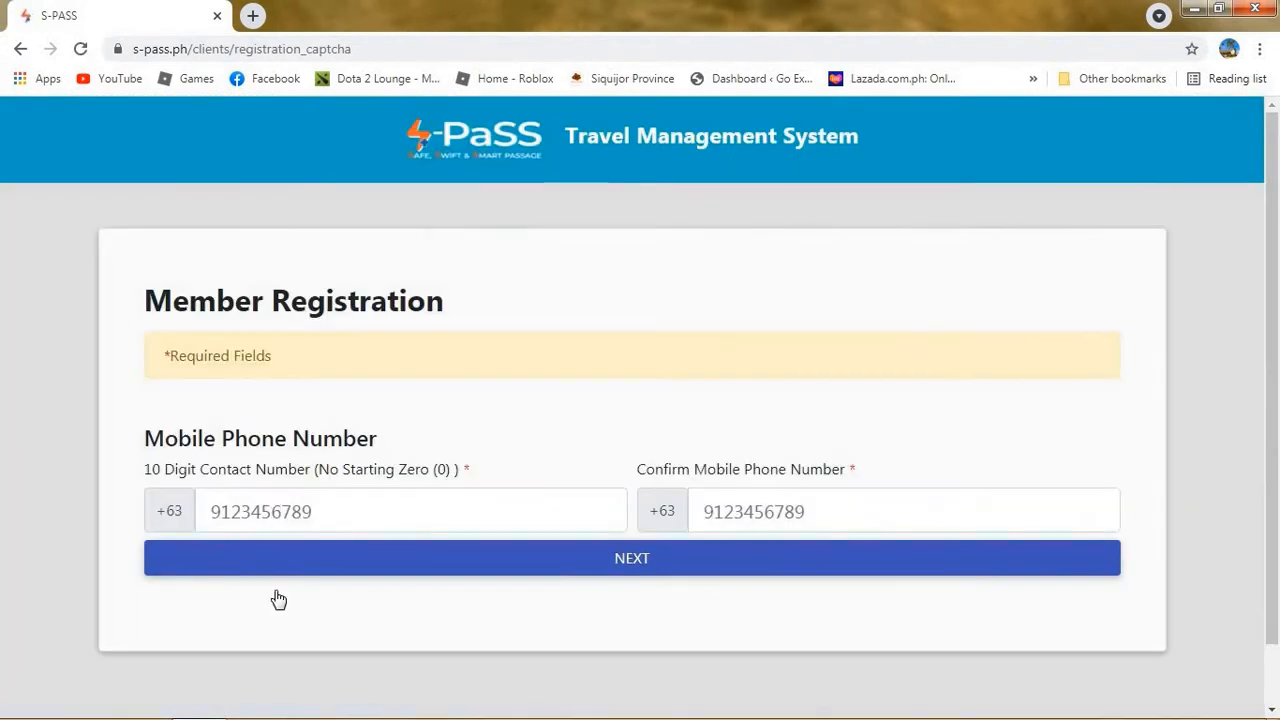
left_click(268, 507)
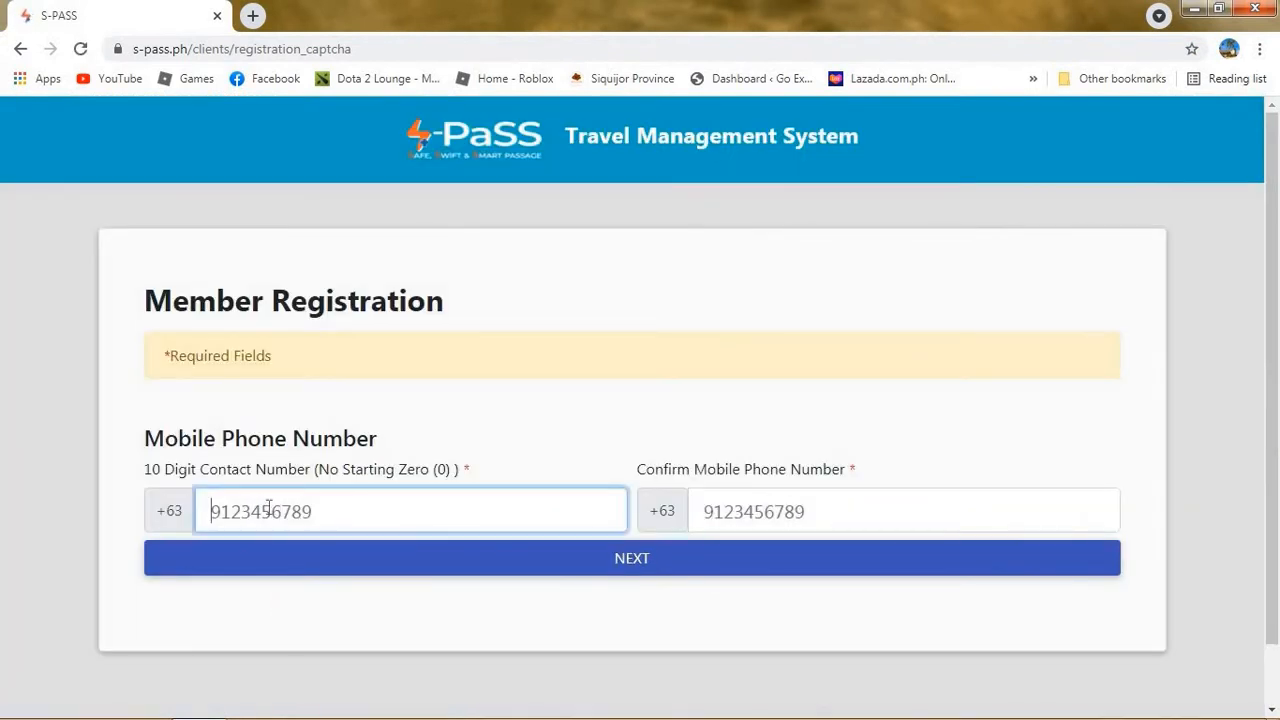
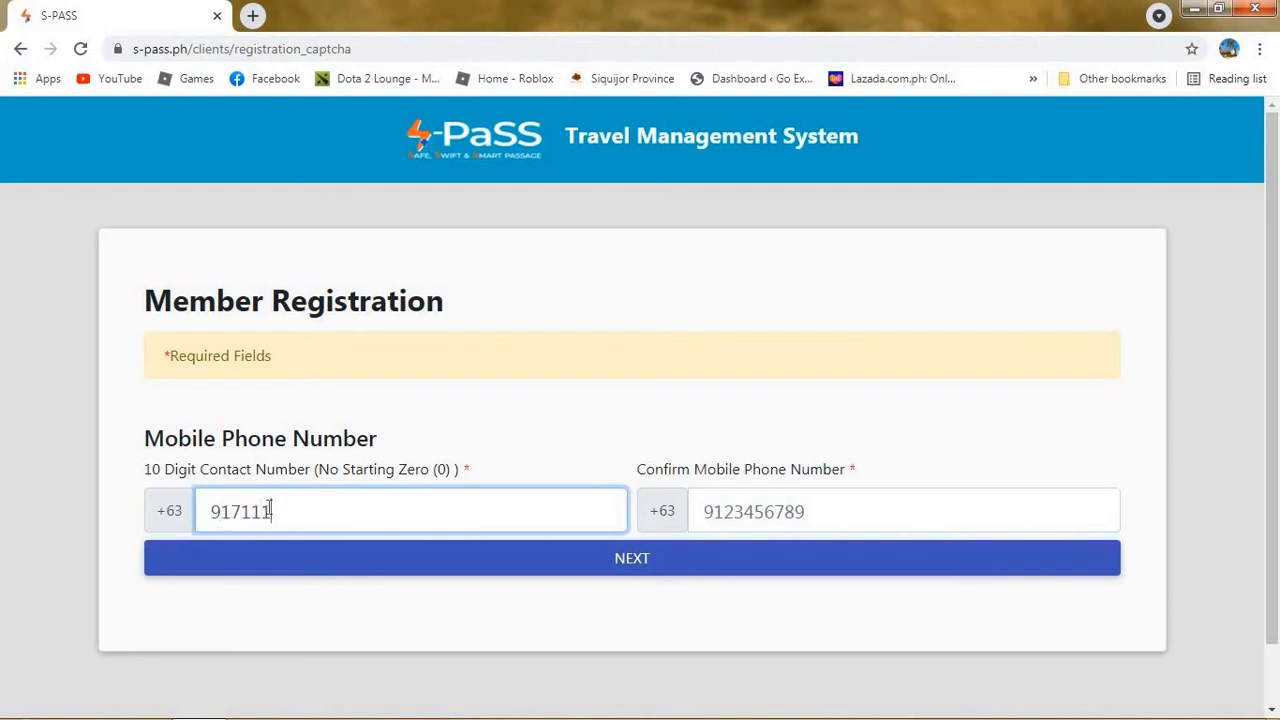
left_click(729, 503)
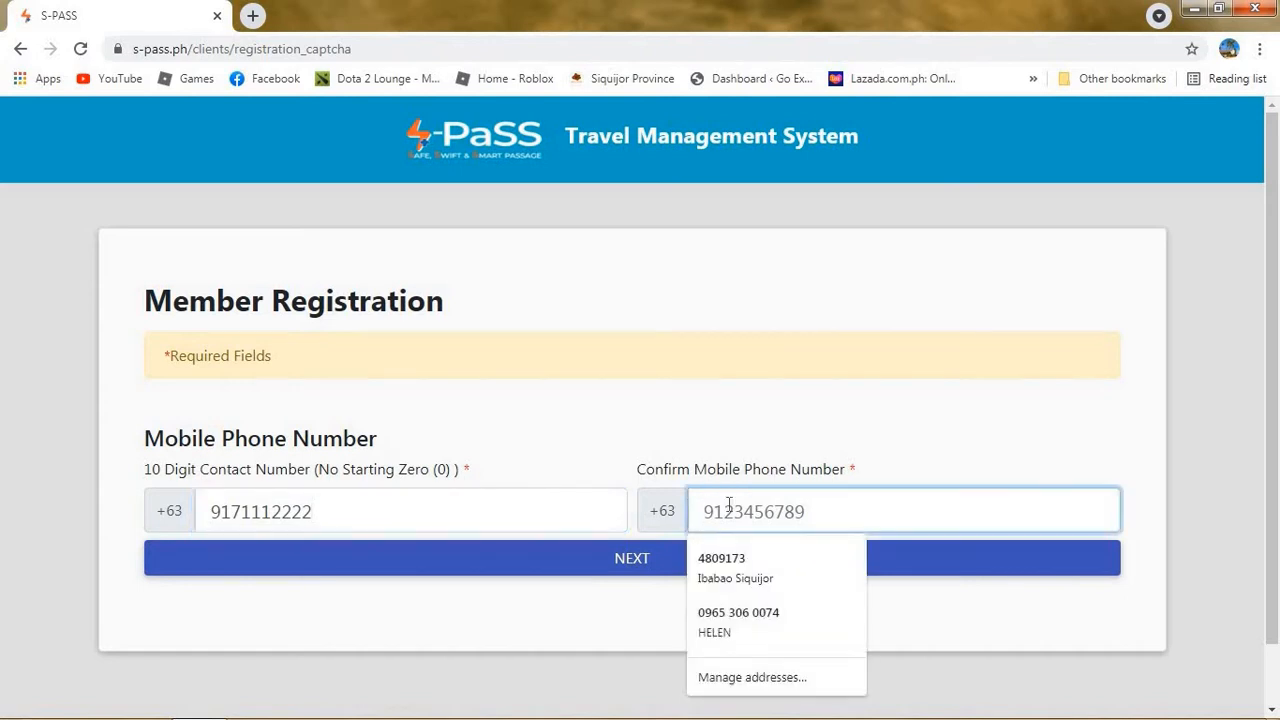
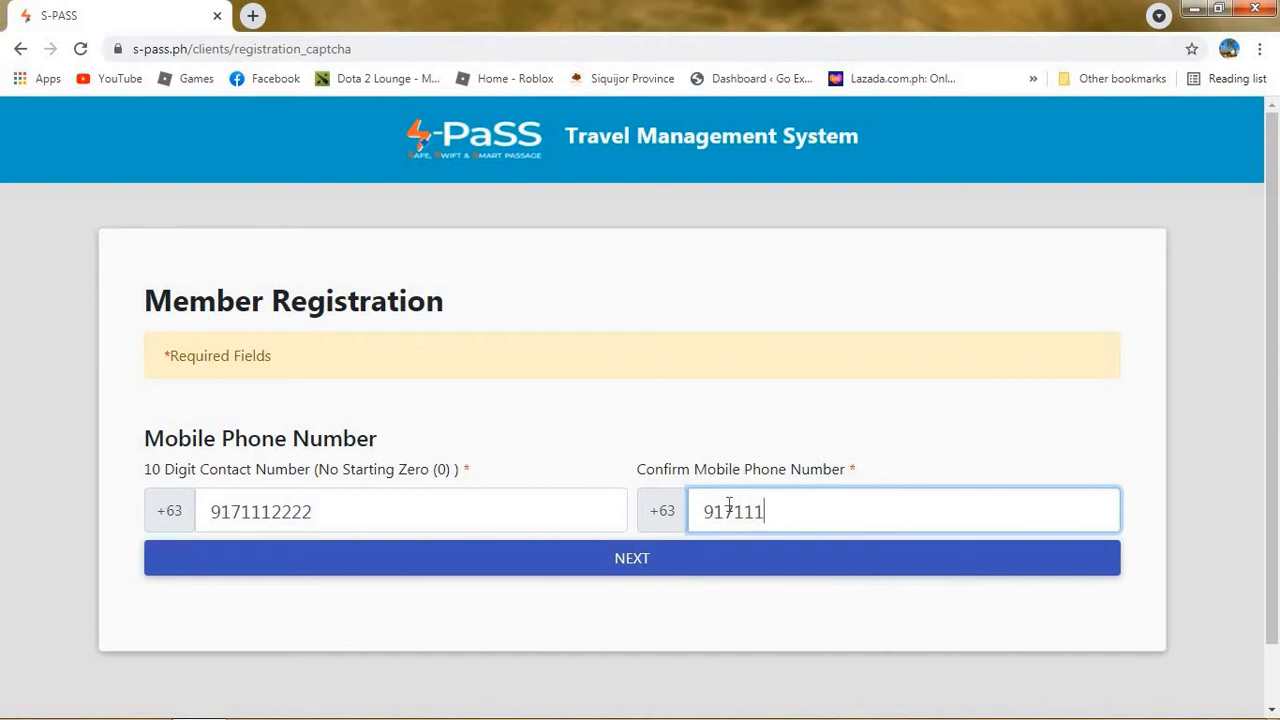
left_click(709, 568)
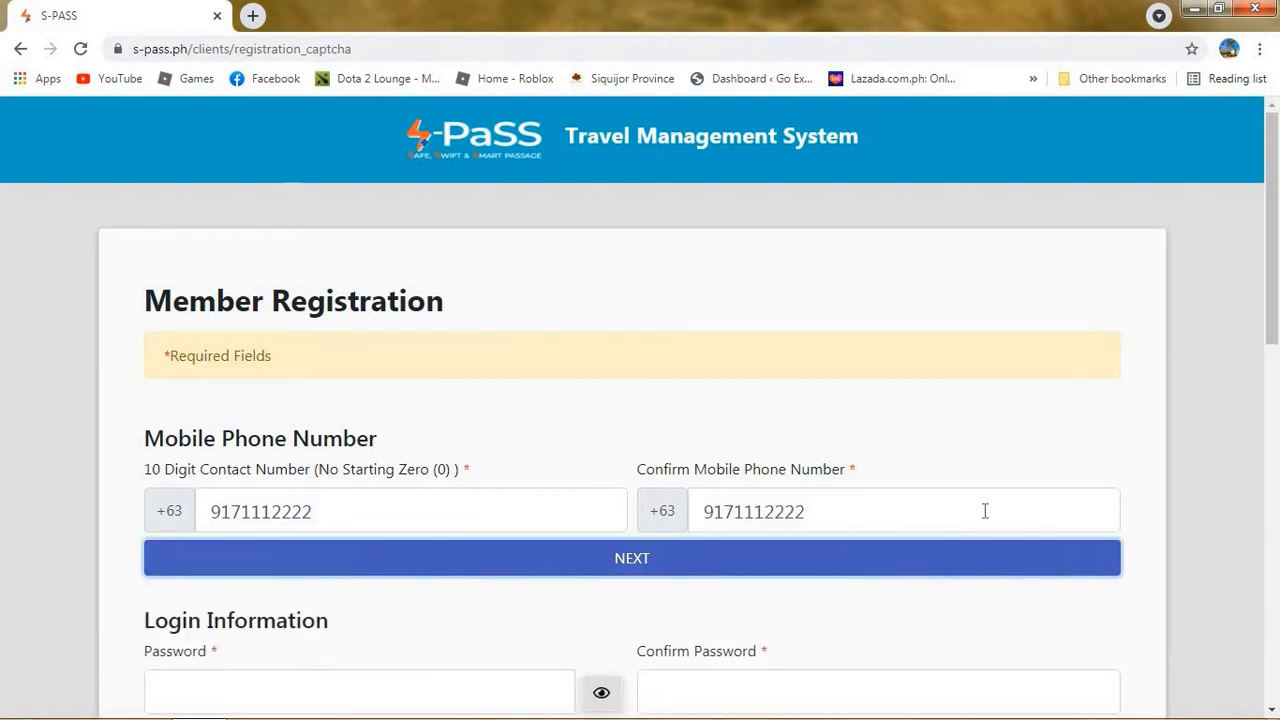
Enter and confirm the account password, showing it as plain text.
left_click_drag(1272, 256, 1274, 400)
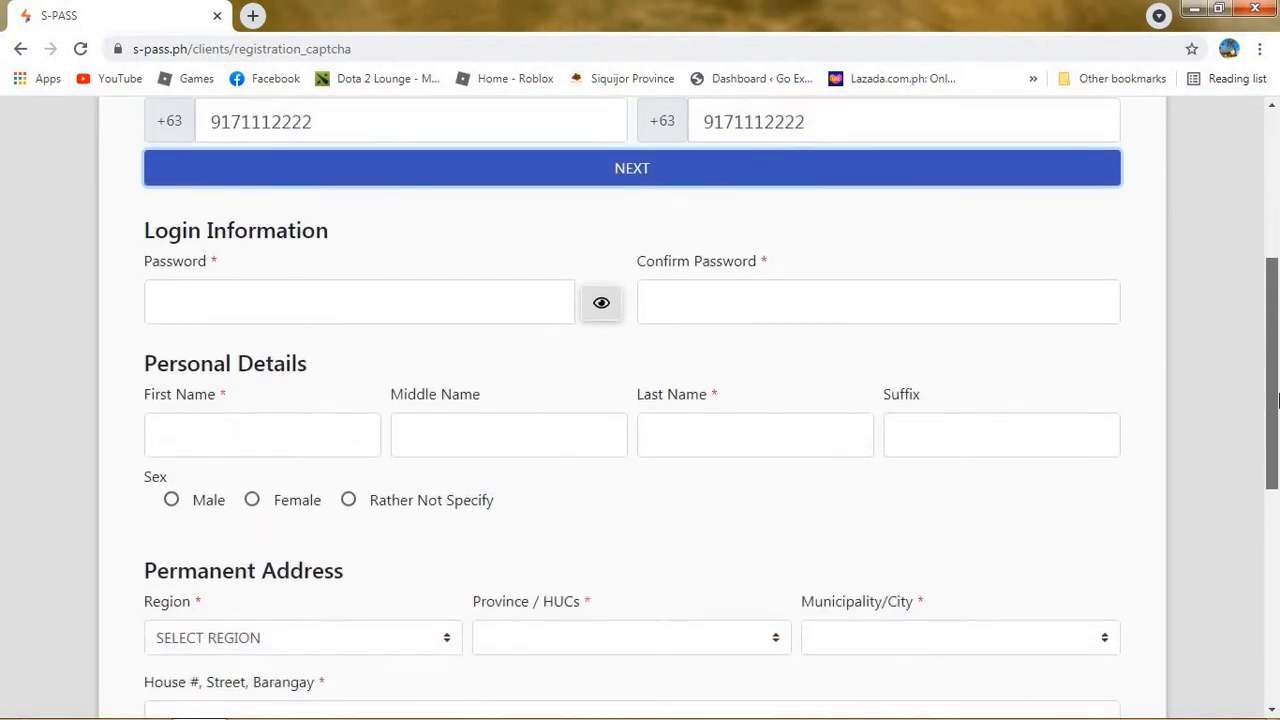
left_click(494, 297)
type("123456")
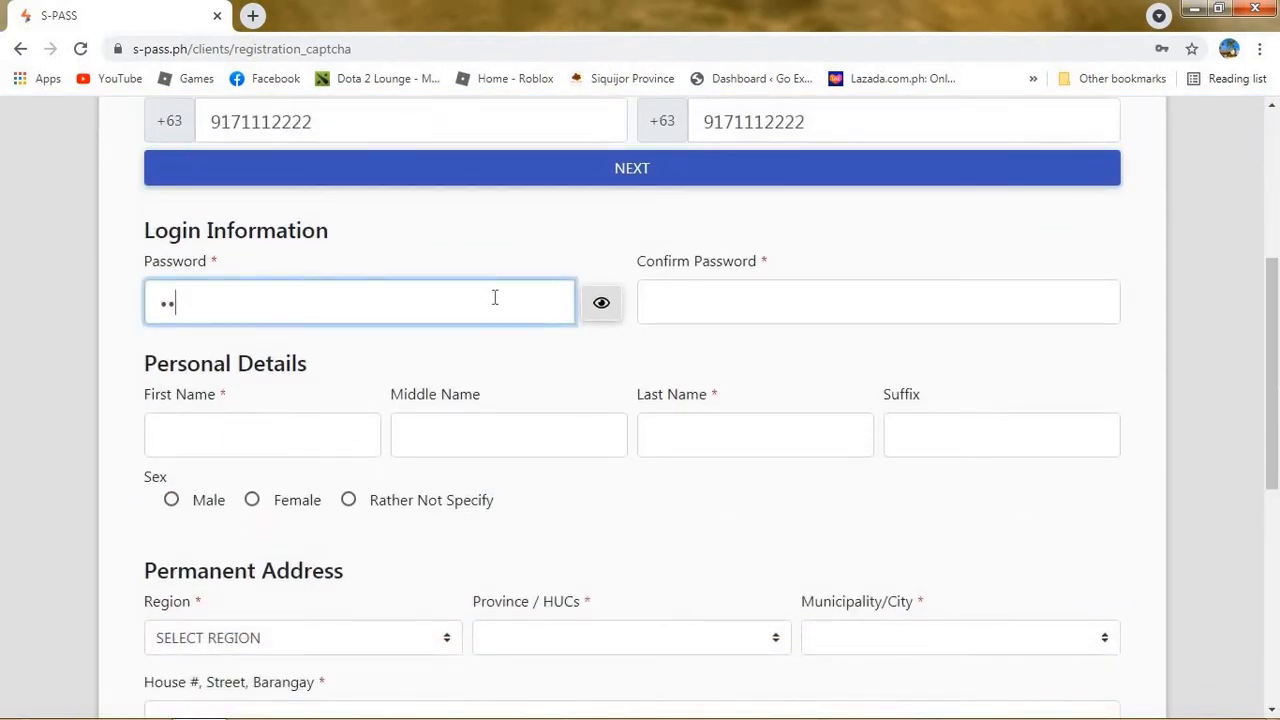
left_click(600, 306)
left_click(711, 308)
type("1")
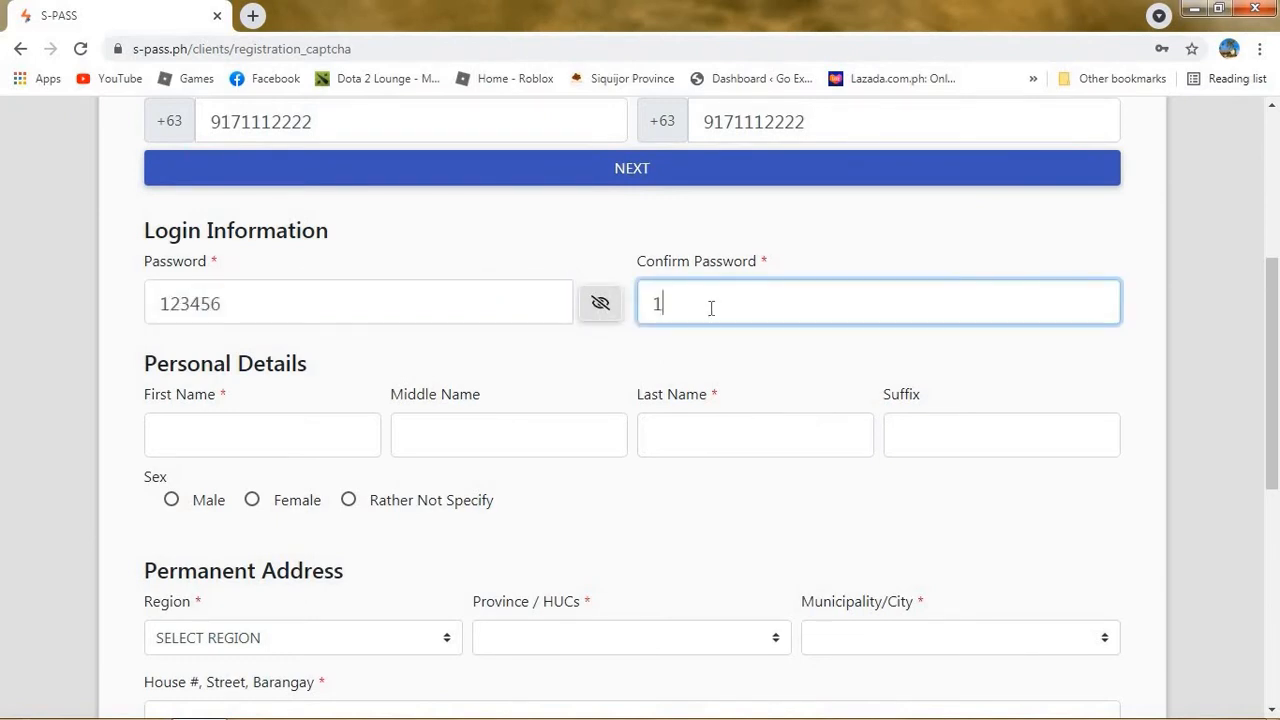
type("23456")
Fill in the member's first, middle and last names with suffix Jr.
left_click(334, 451)
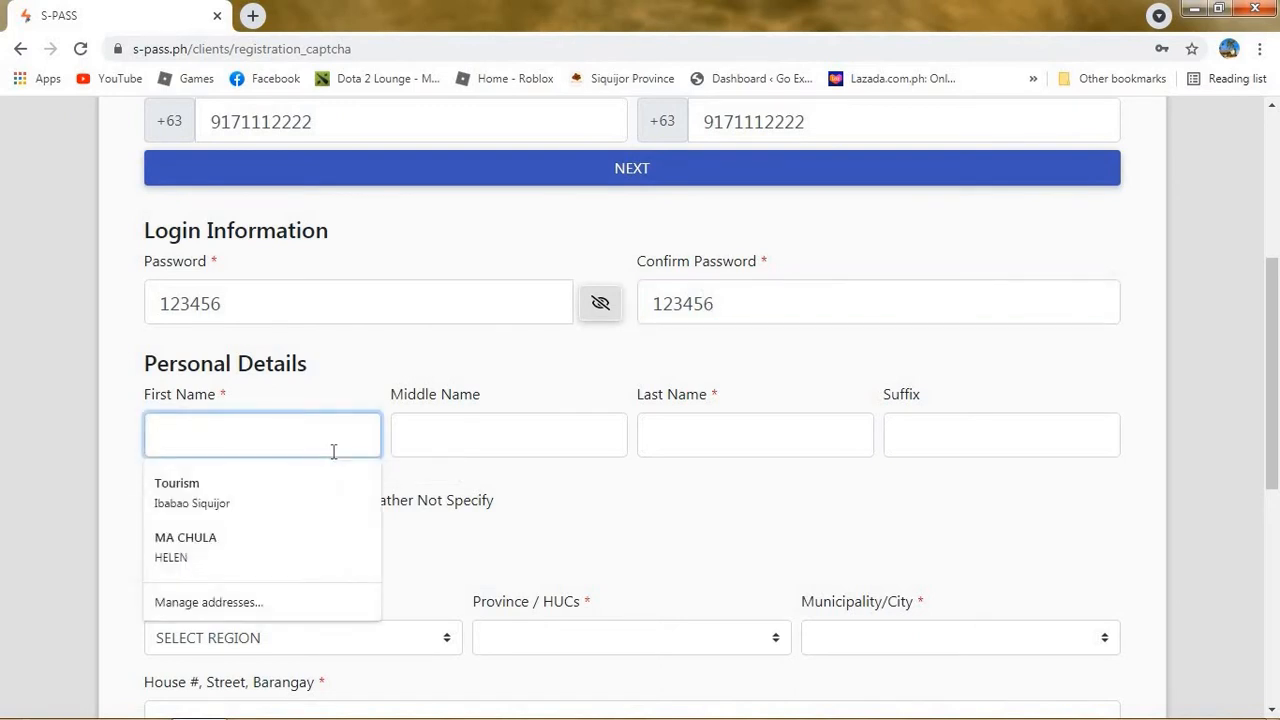
type("Di")
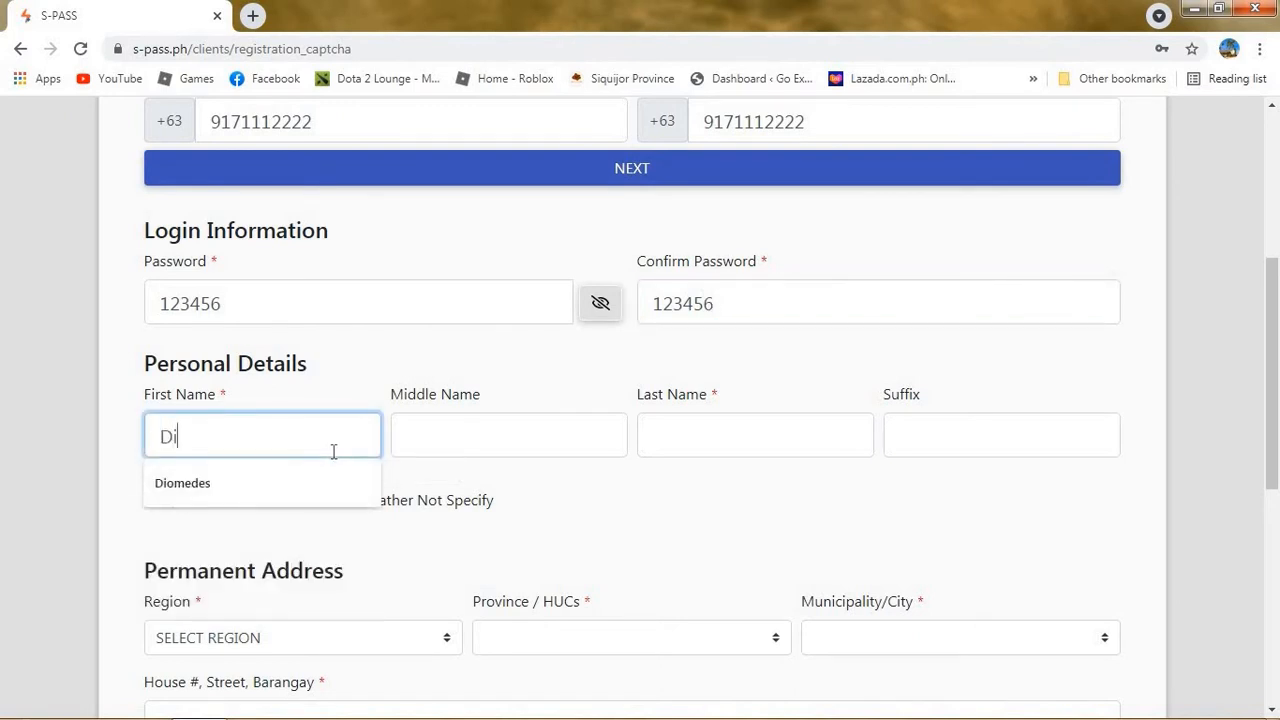
type("sidid")
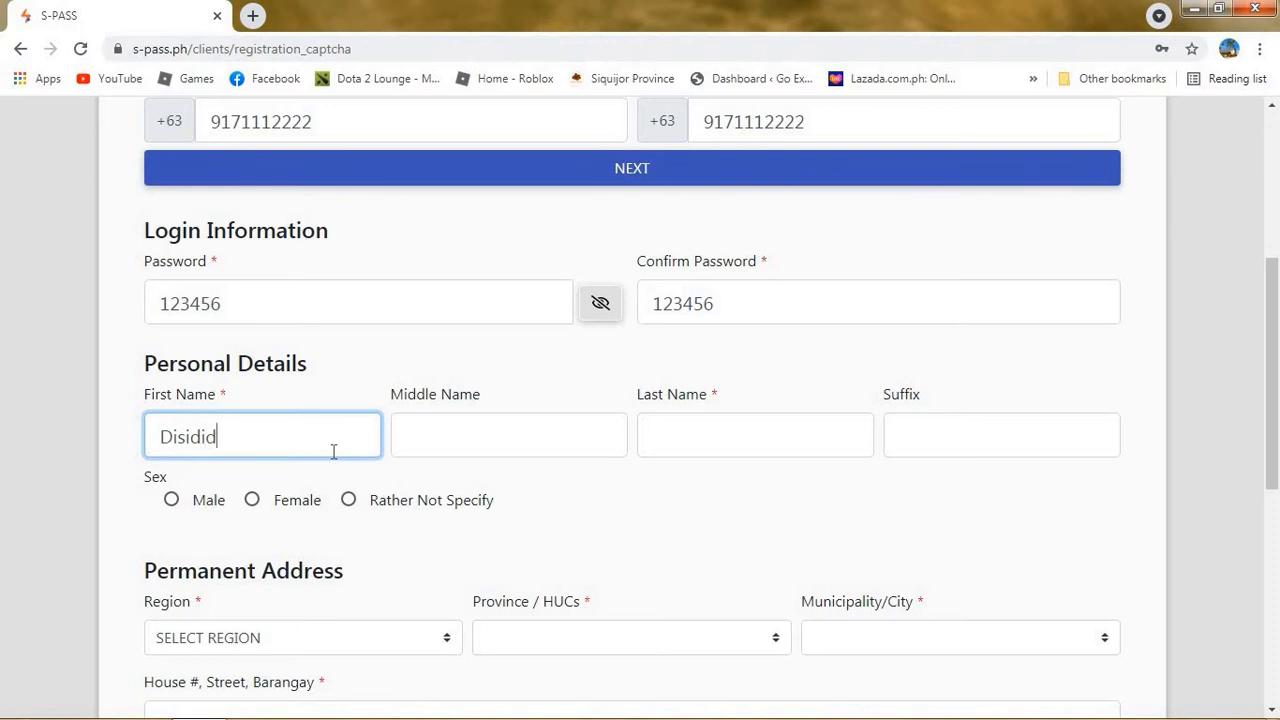
type("o")
left_click(469, 430)
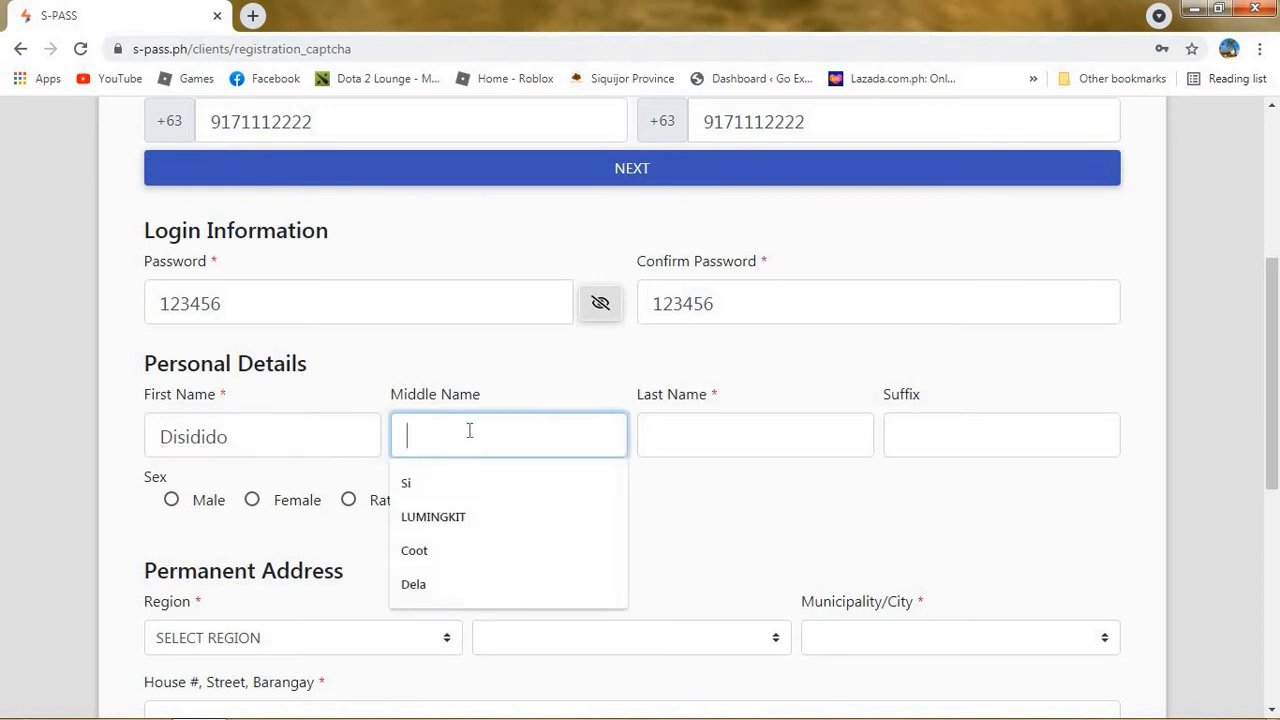
type("Ko")
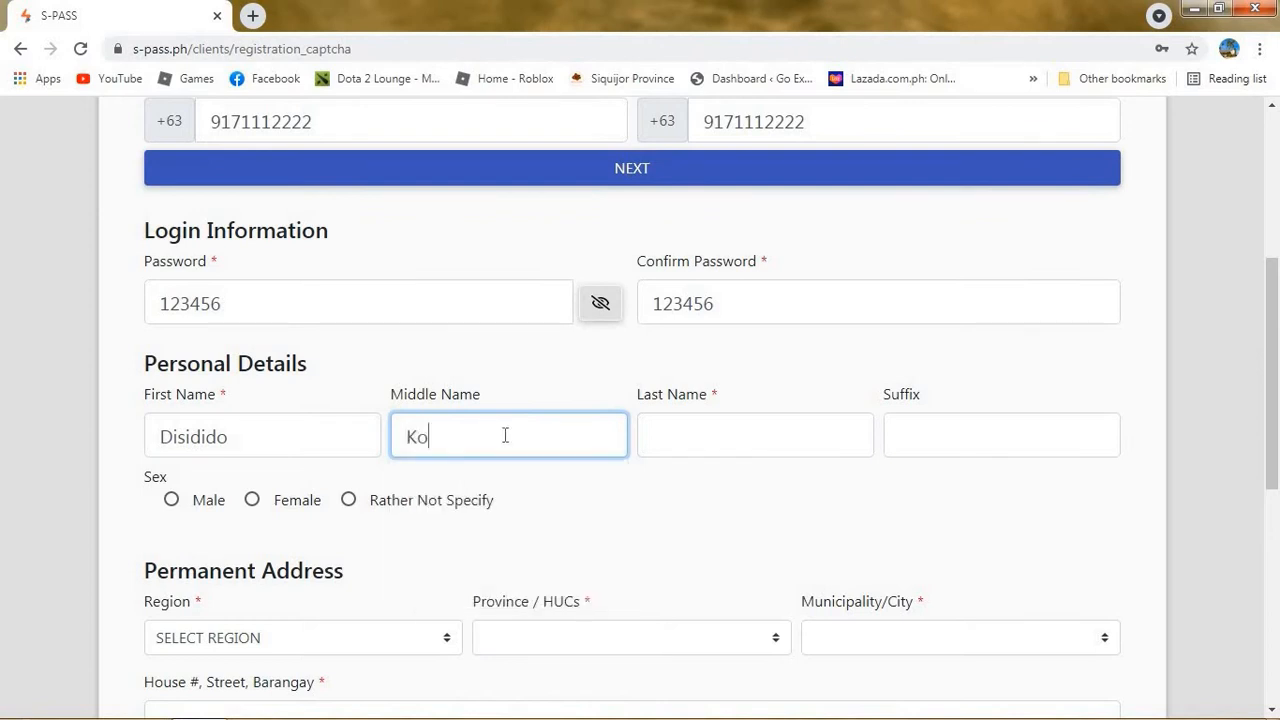
left_click(695, 437)
type("M")
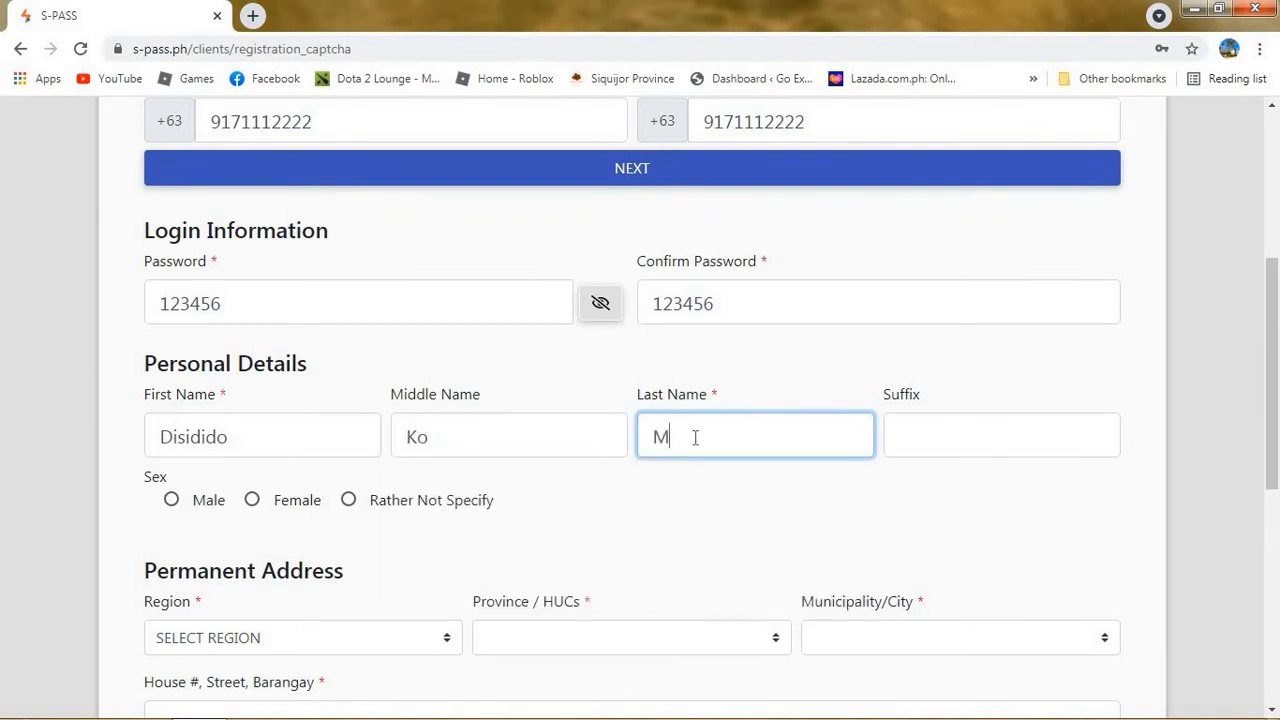
type("angasawa")
left_click(1033, 435)
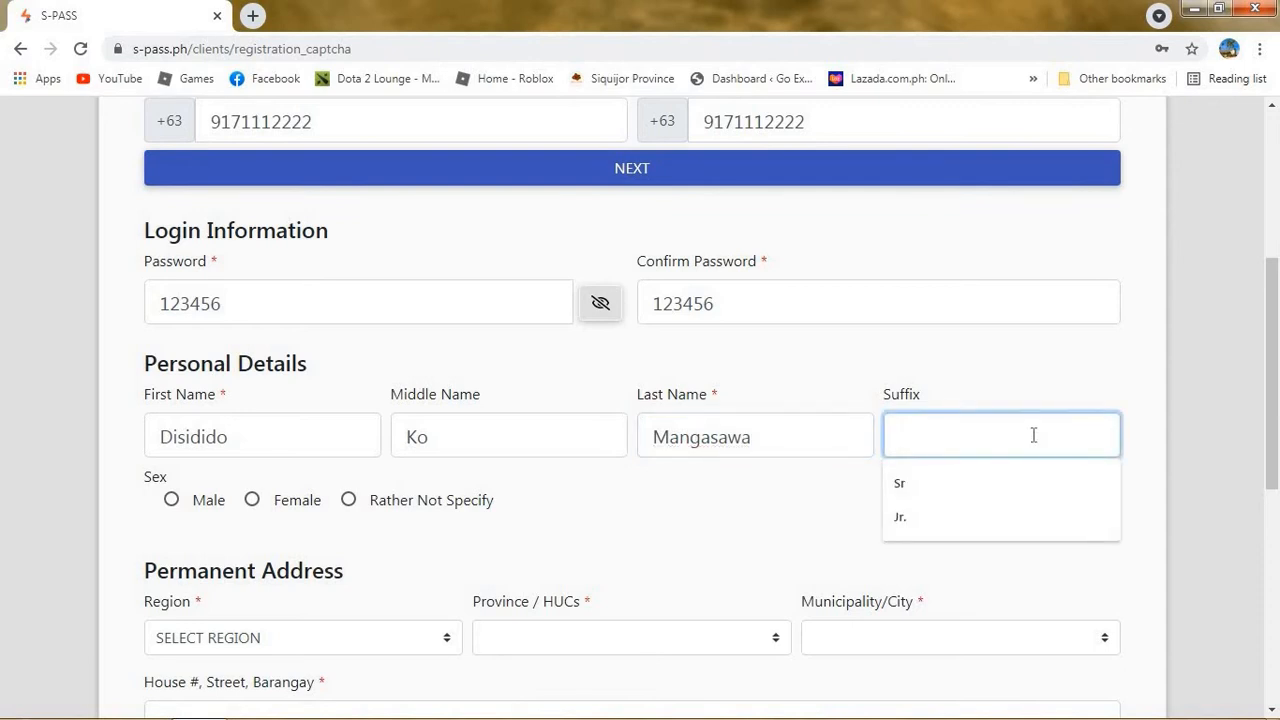
type("Jr")
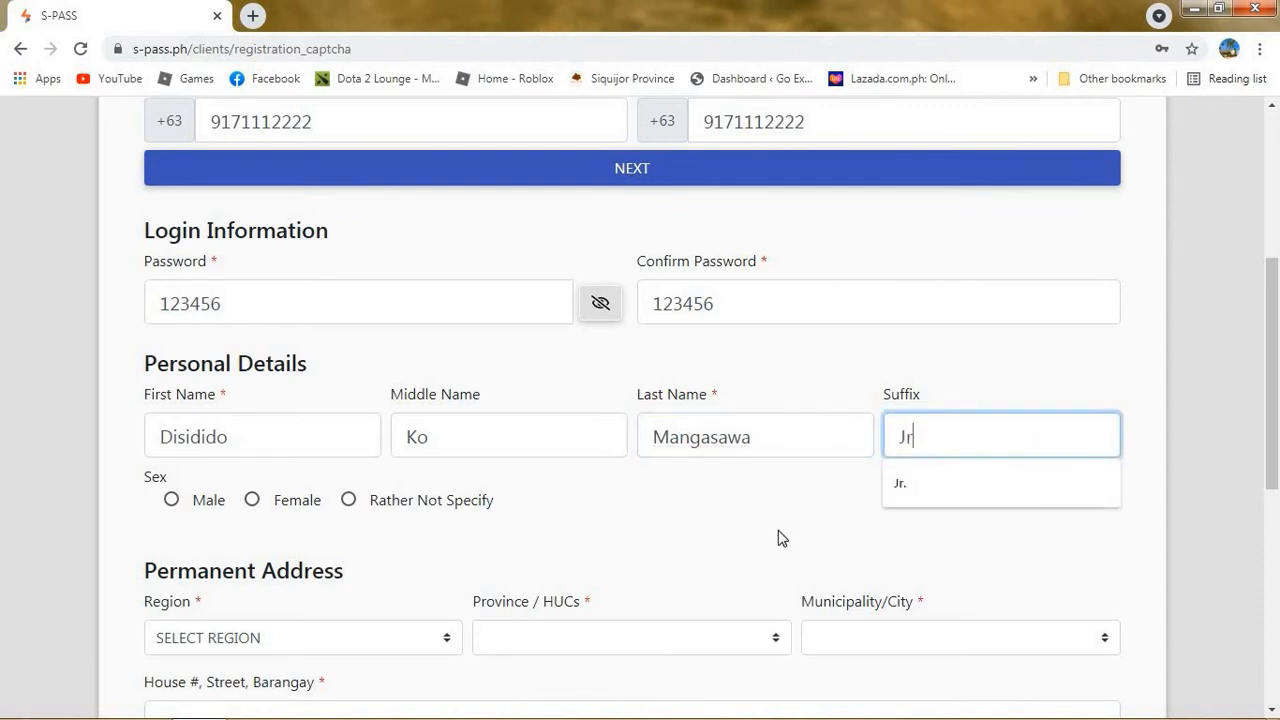
left_click(930, 480)
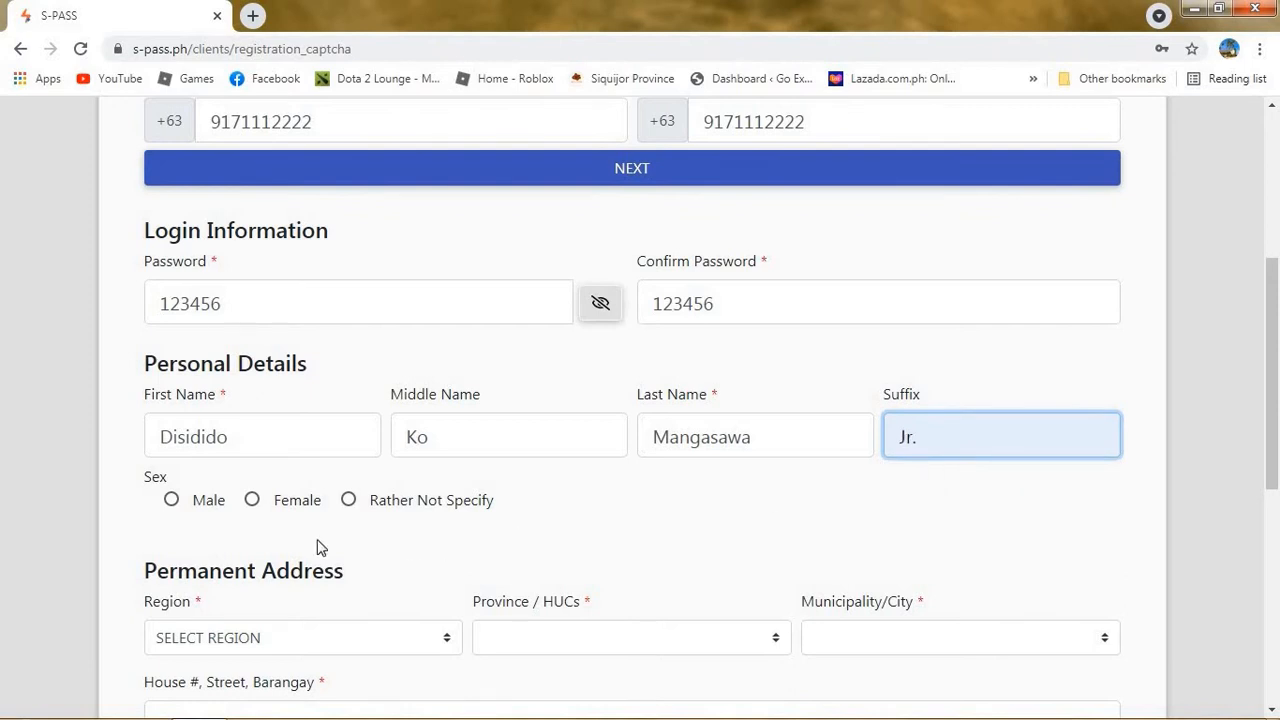
Select Male and set the address to REGION VII (CENTRAL VISAYAS), SIQUIJOR, SIQUIJOR.
left_click(176, 510)
left_click(289, 638)
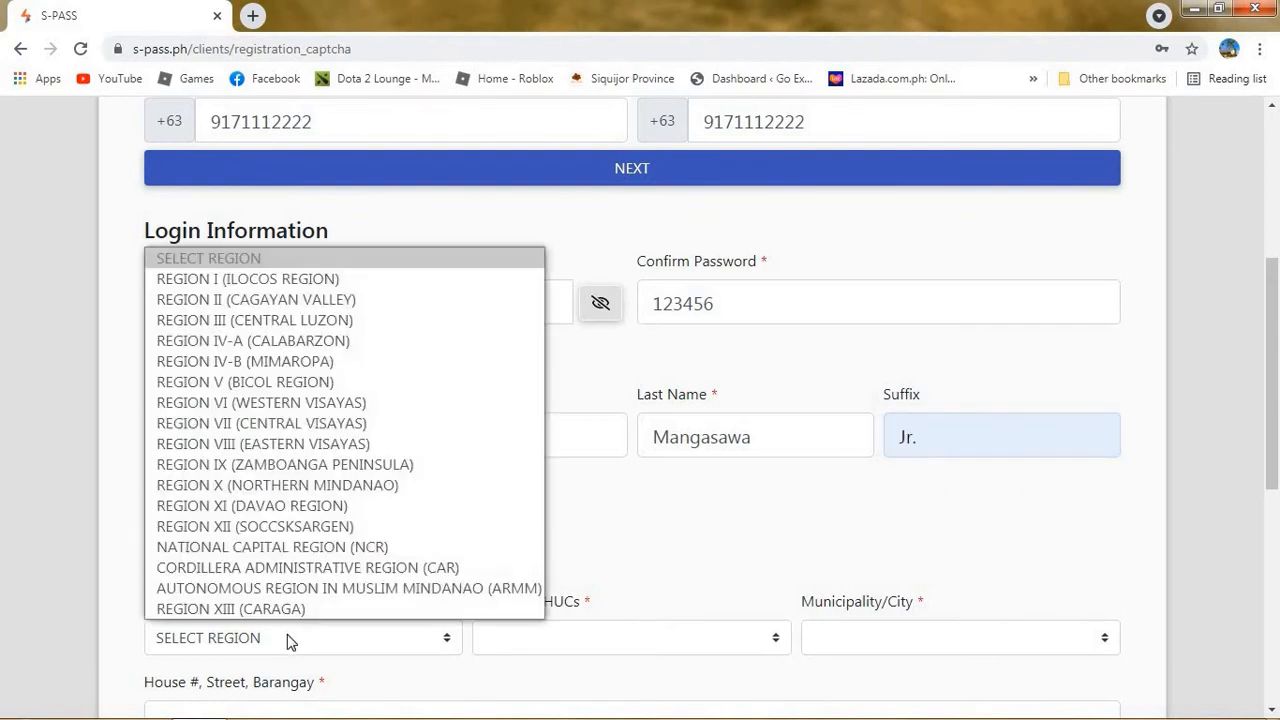
left_click(285, 426)
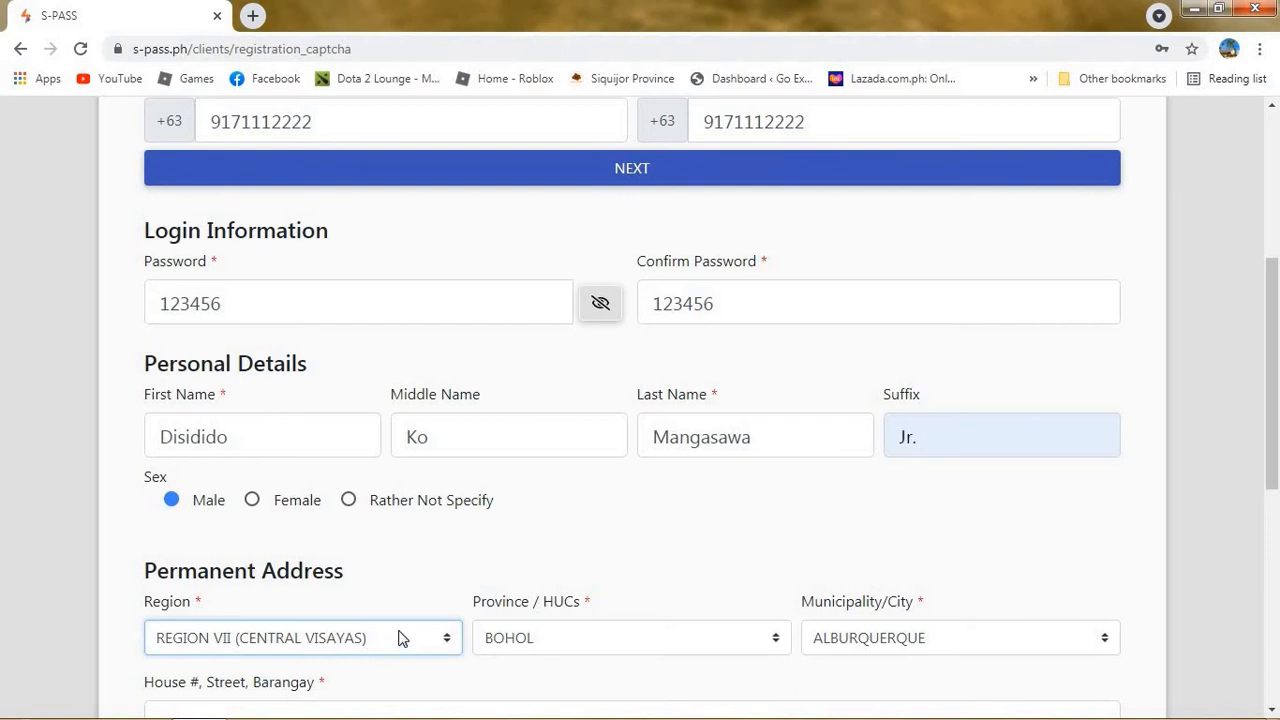
left_click(524, 638)
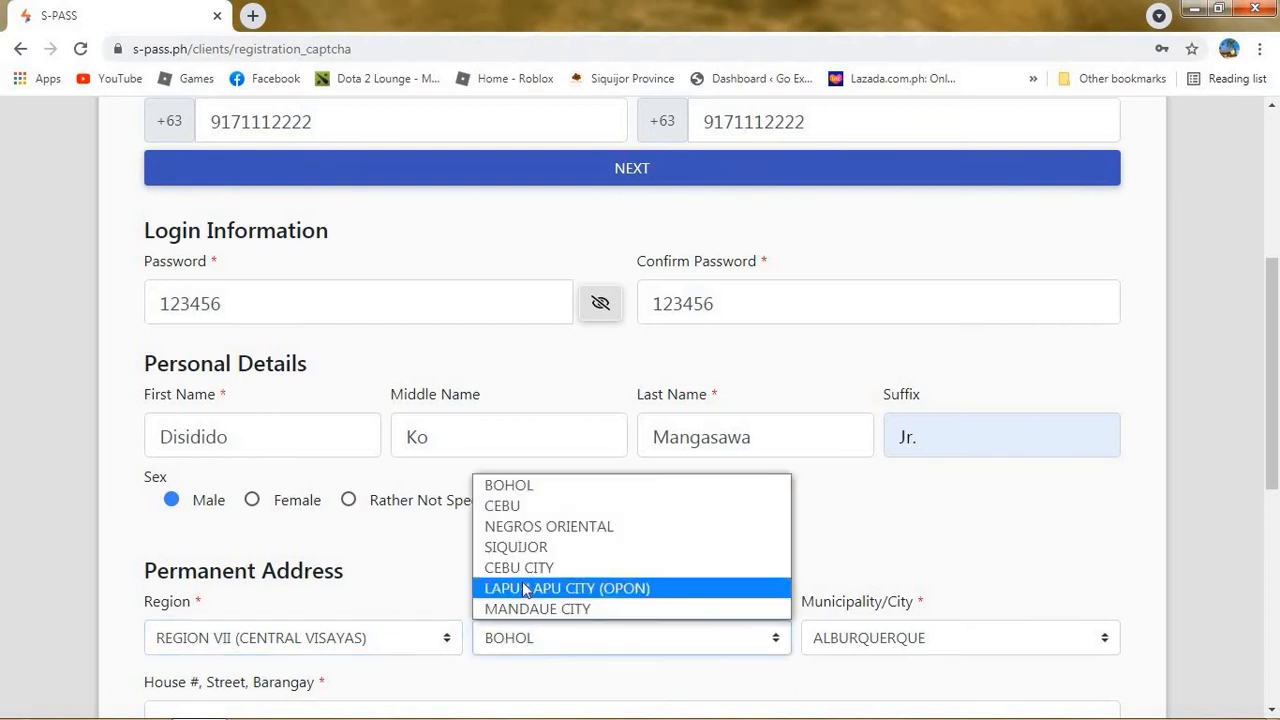
left_click(527, 550)
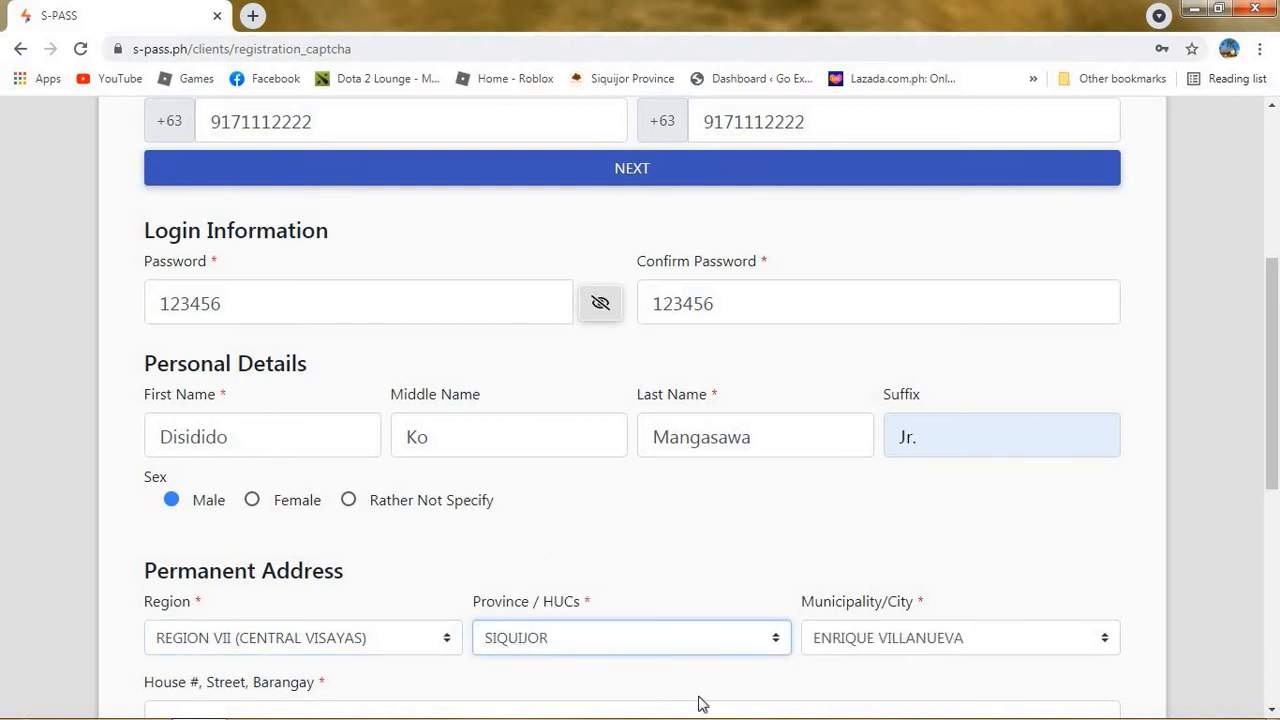
left_click(860, 642)
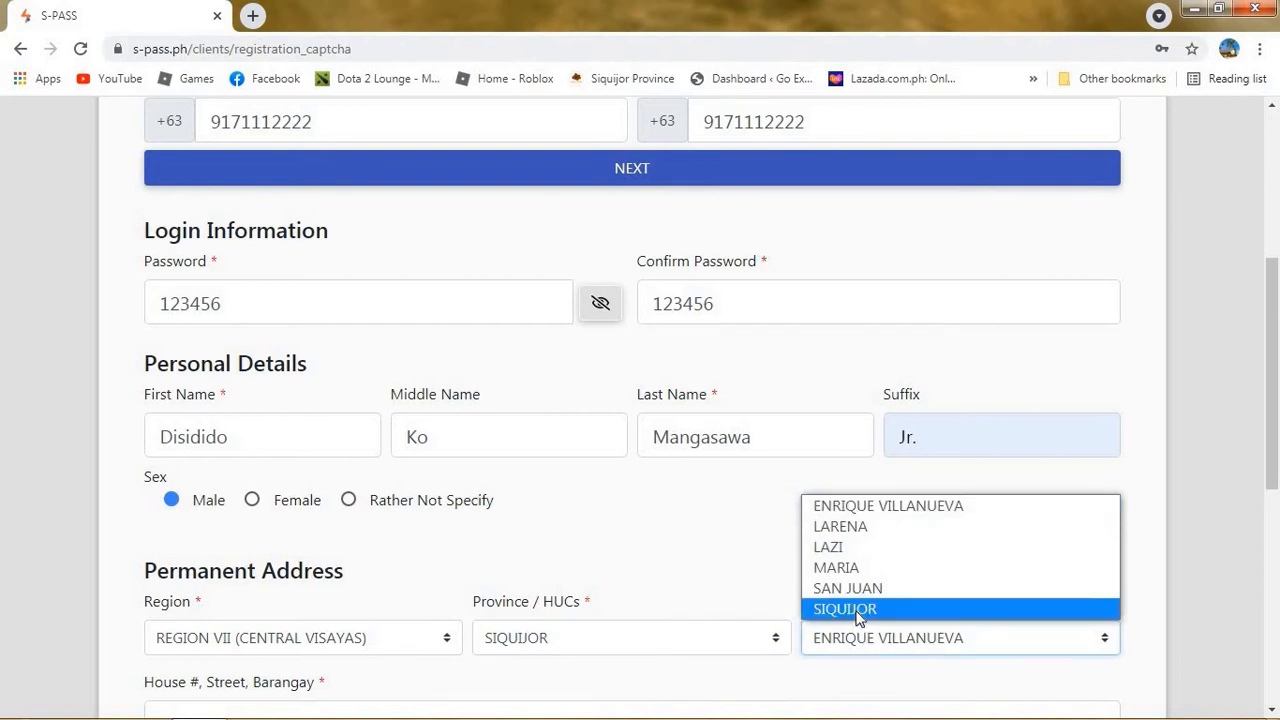
left_click(857, 609)
left_click_drag(1272, 317, 1274, 458)
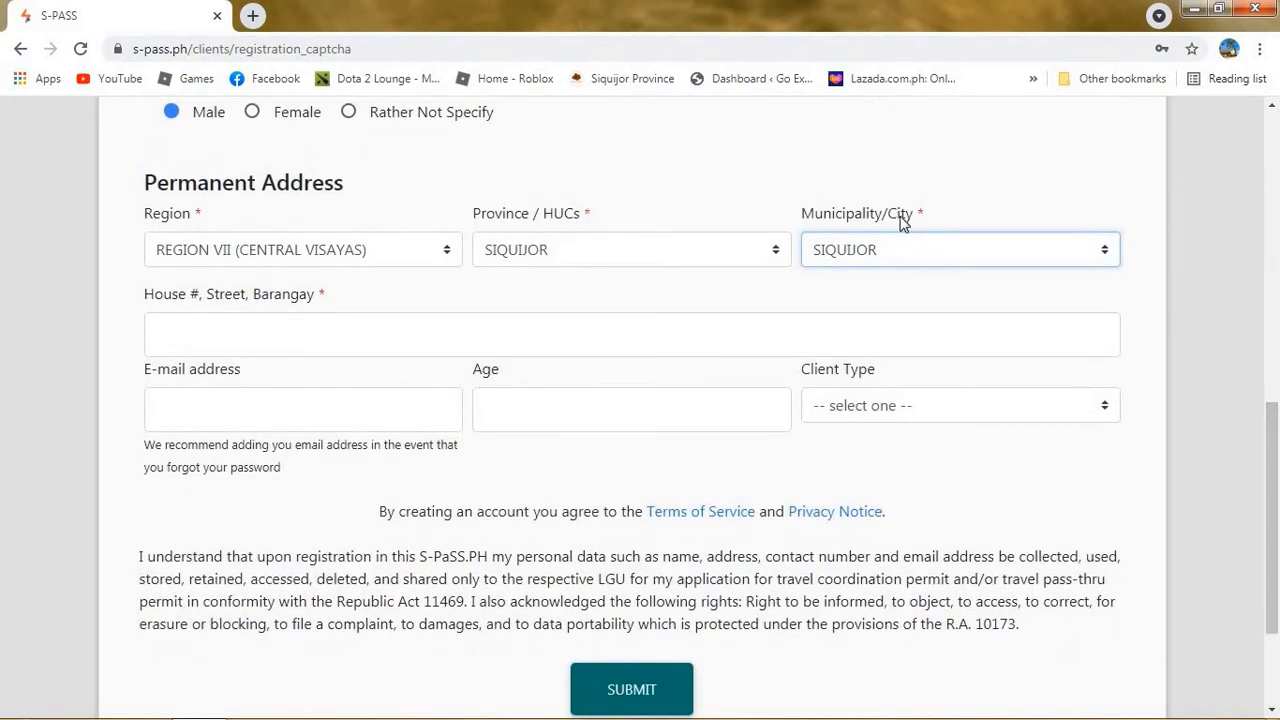
Enter Poblacion as street address, Individual client type and age 33, then submit.
left_click(263, 337)
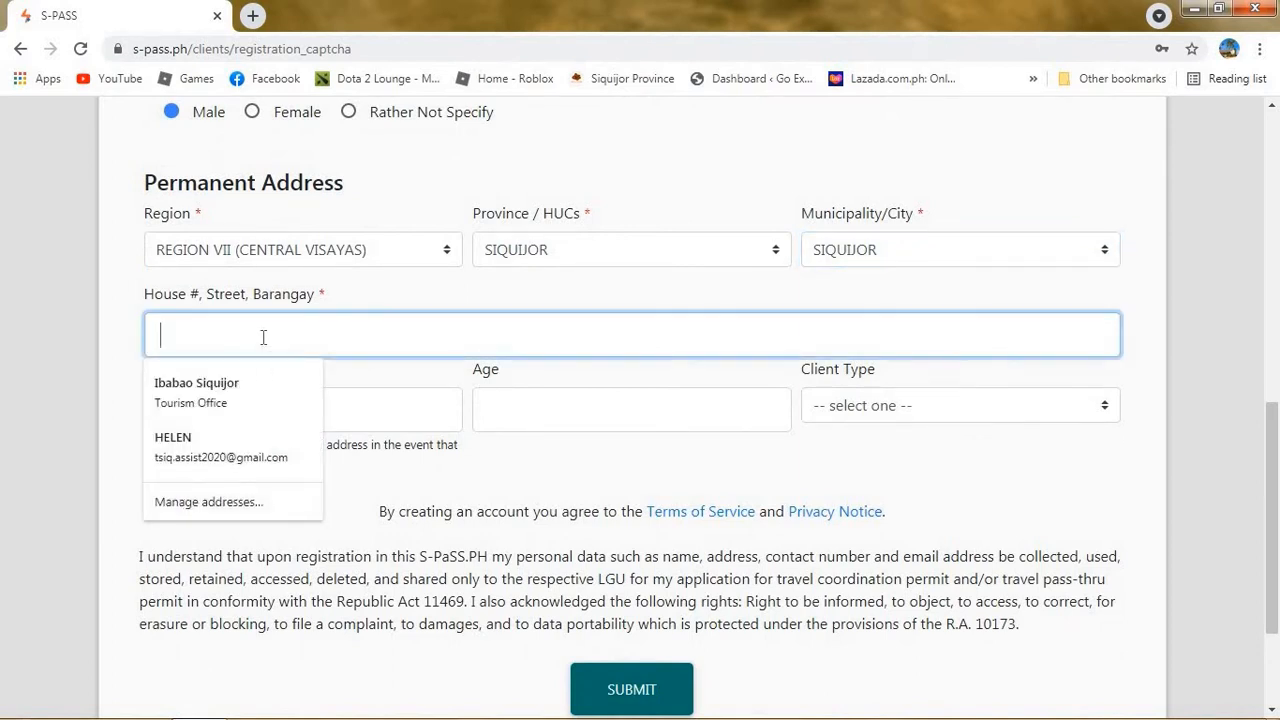
type("Pob")
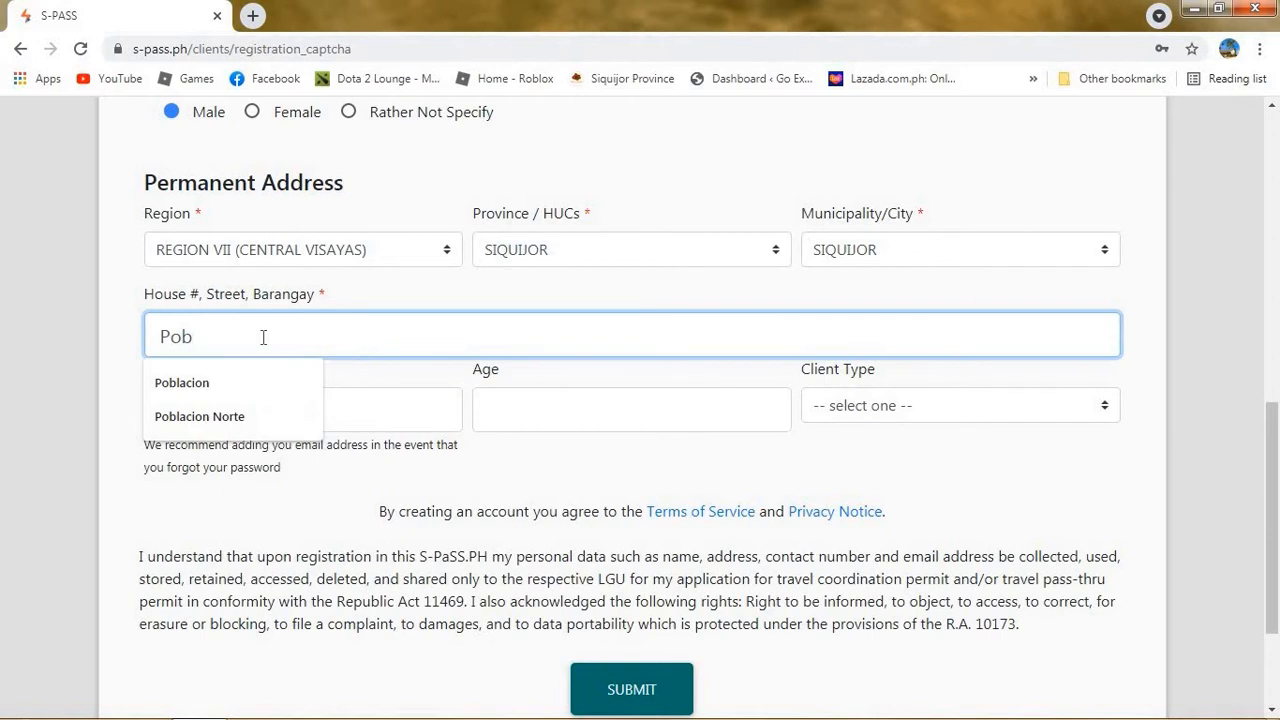
left_click(252, 377)
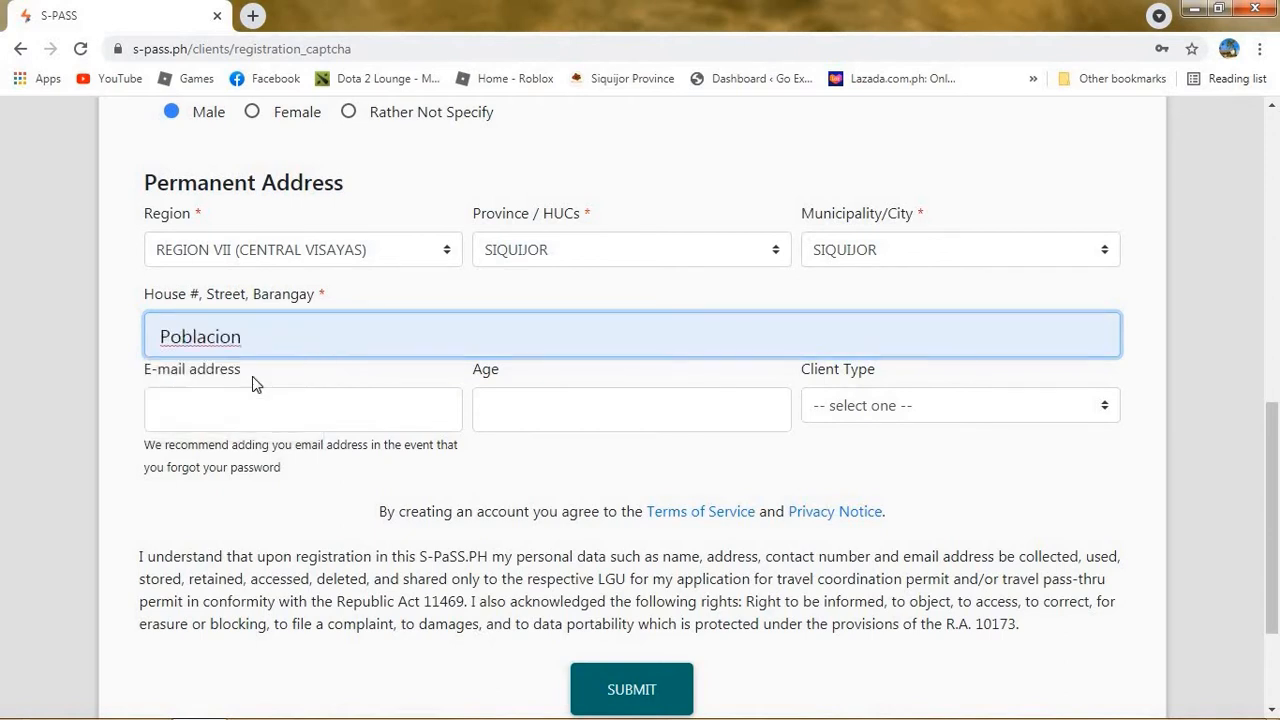
left_click(855, 414)
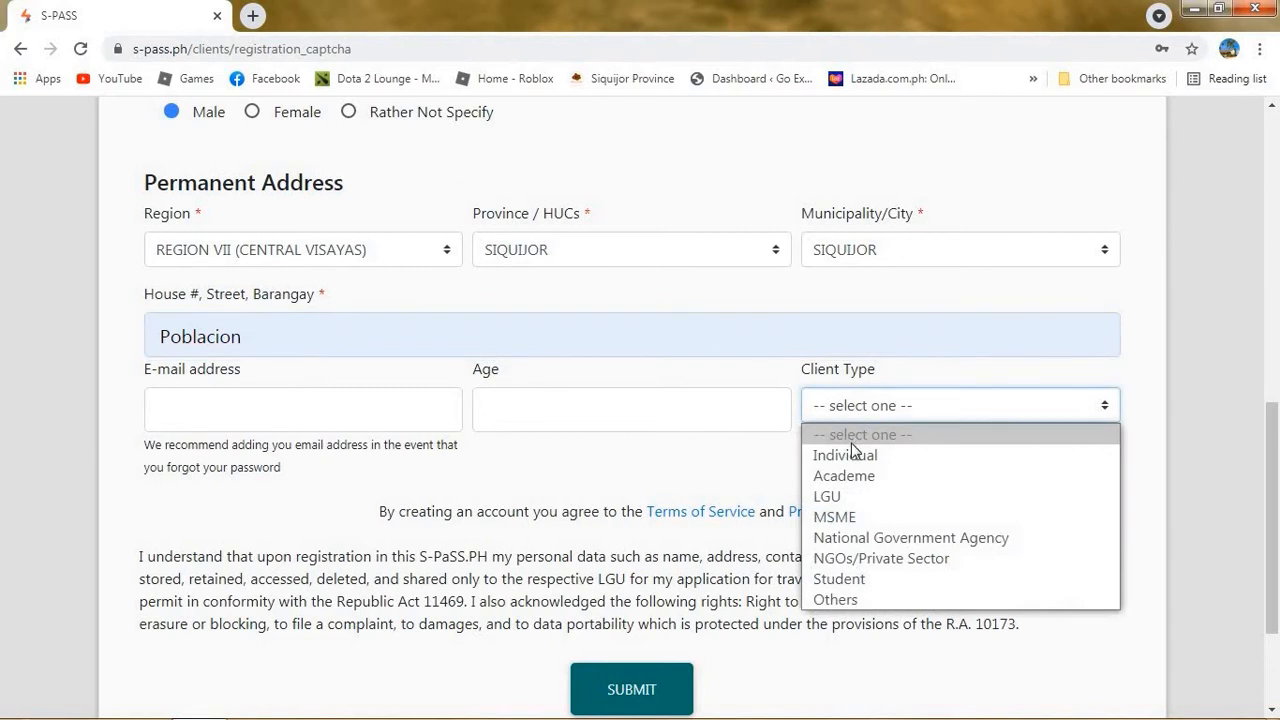
left_click(850, 455)
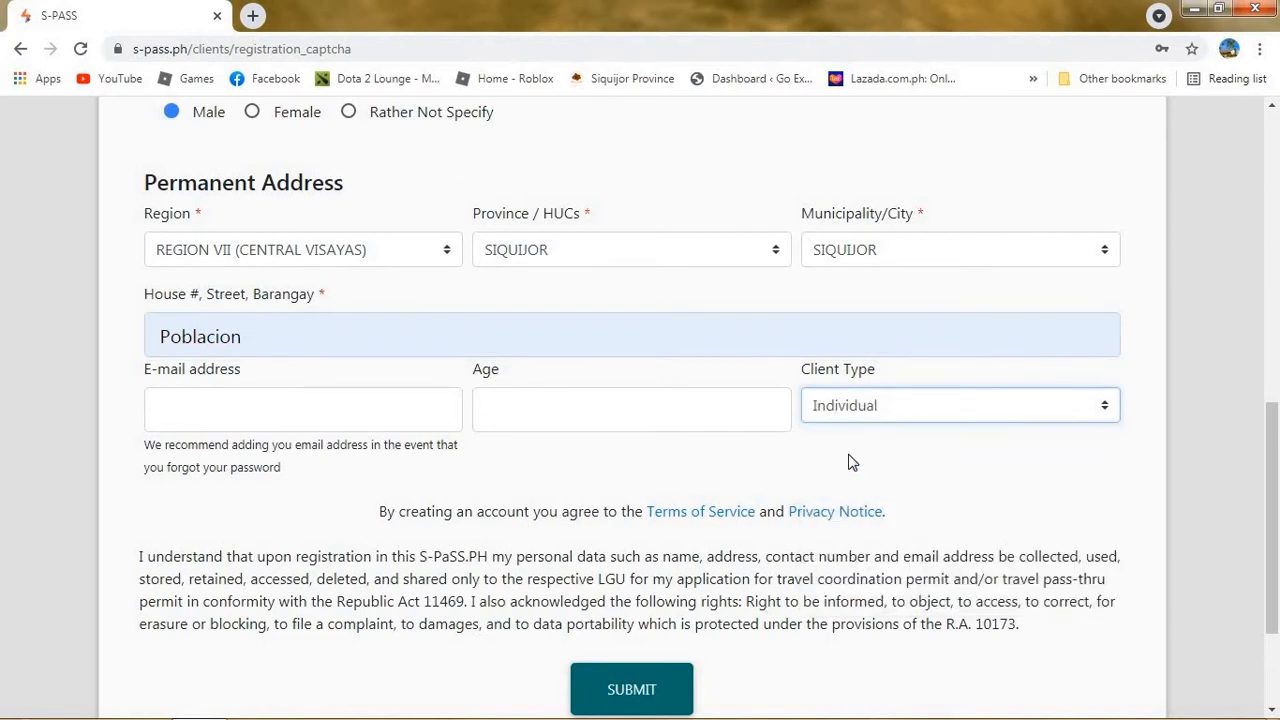
left_click(673, 415)
type("33")
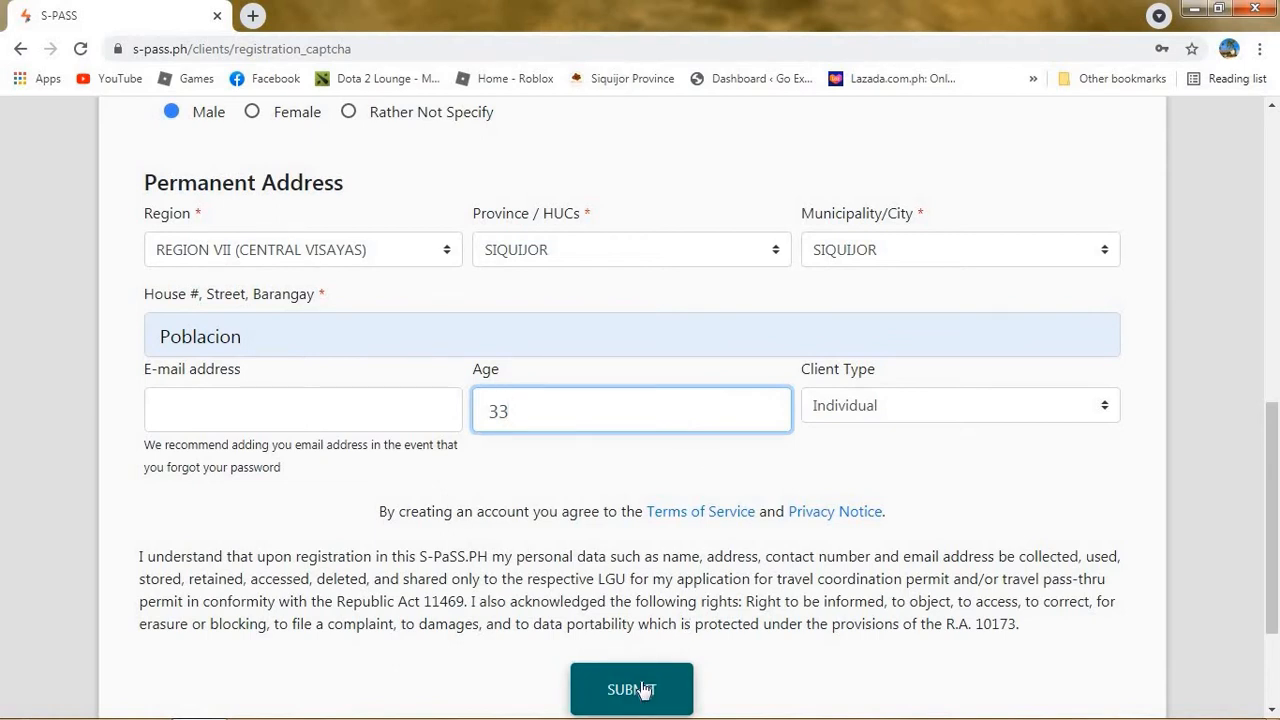
left_click_drag(1272, 410, 1276, 160)
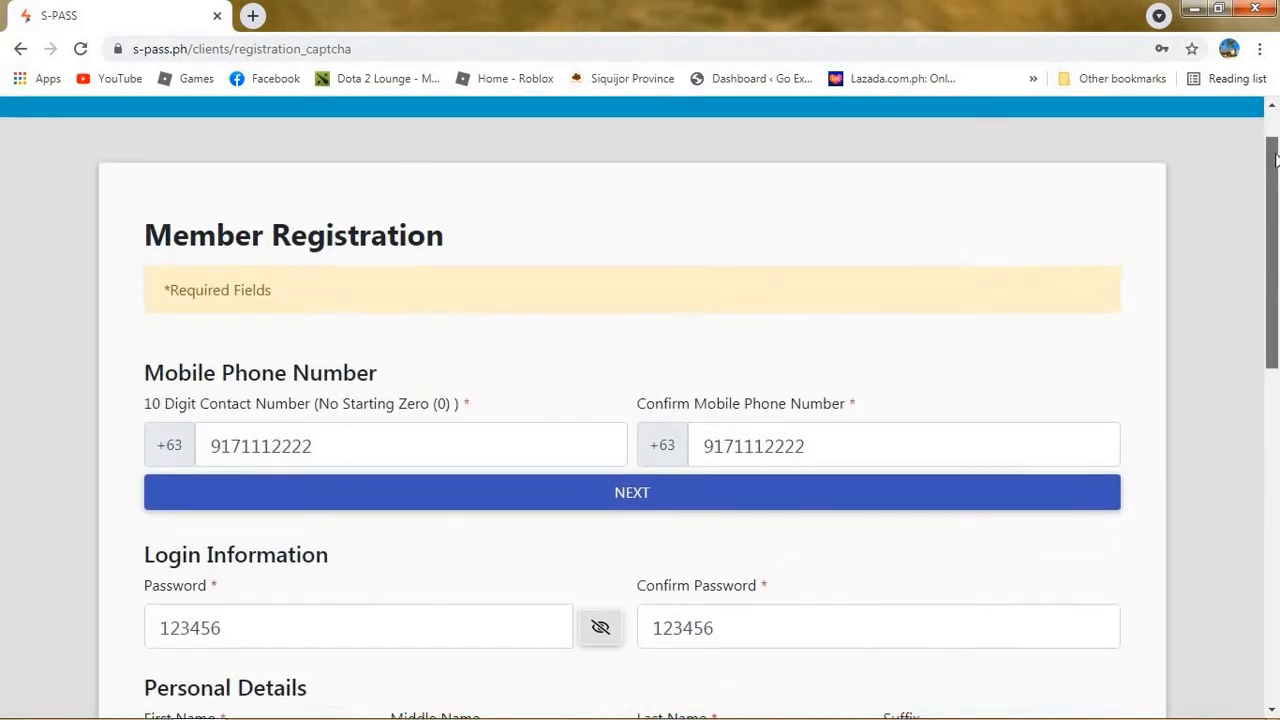
scroll(866, 529, "down", 9)
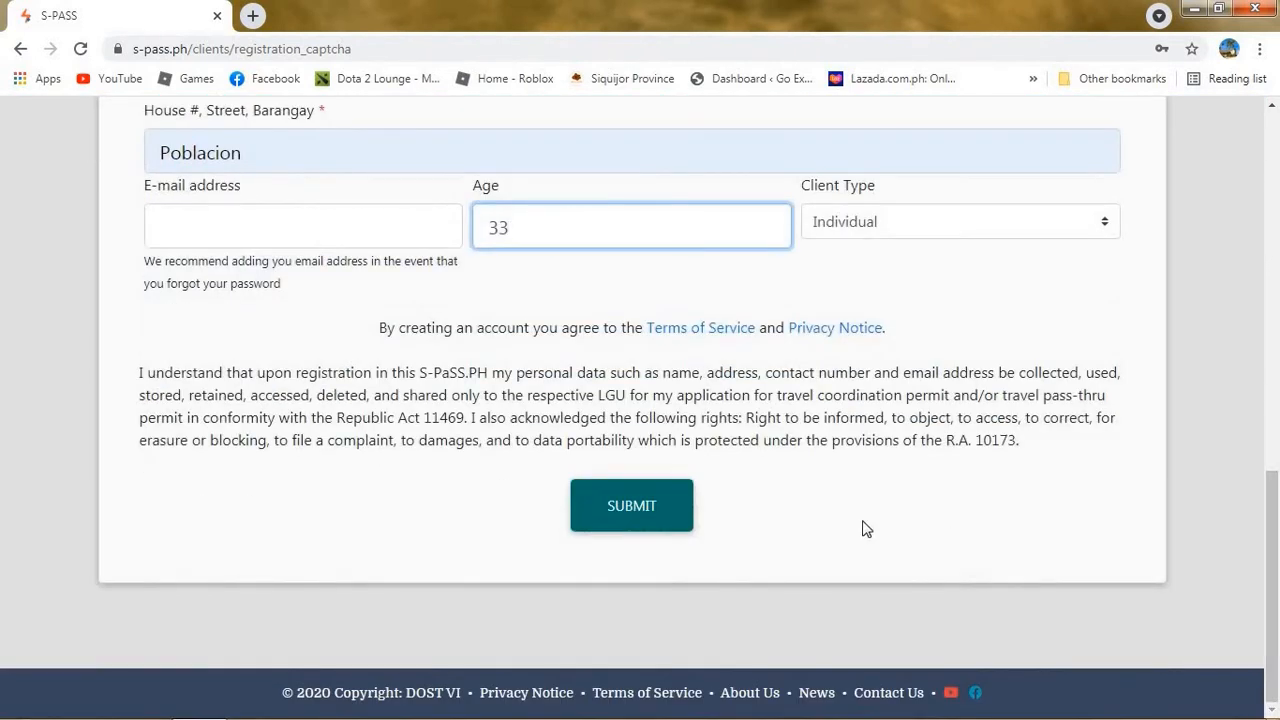
left_click(631, 497)
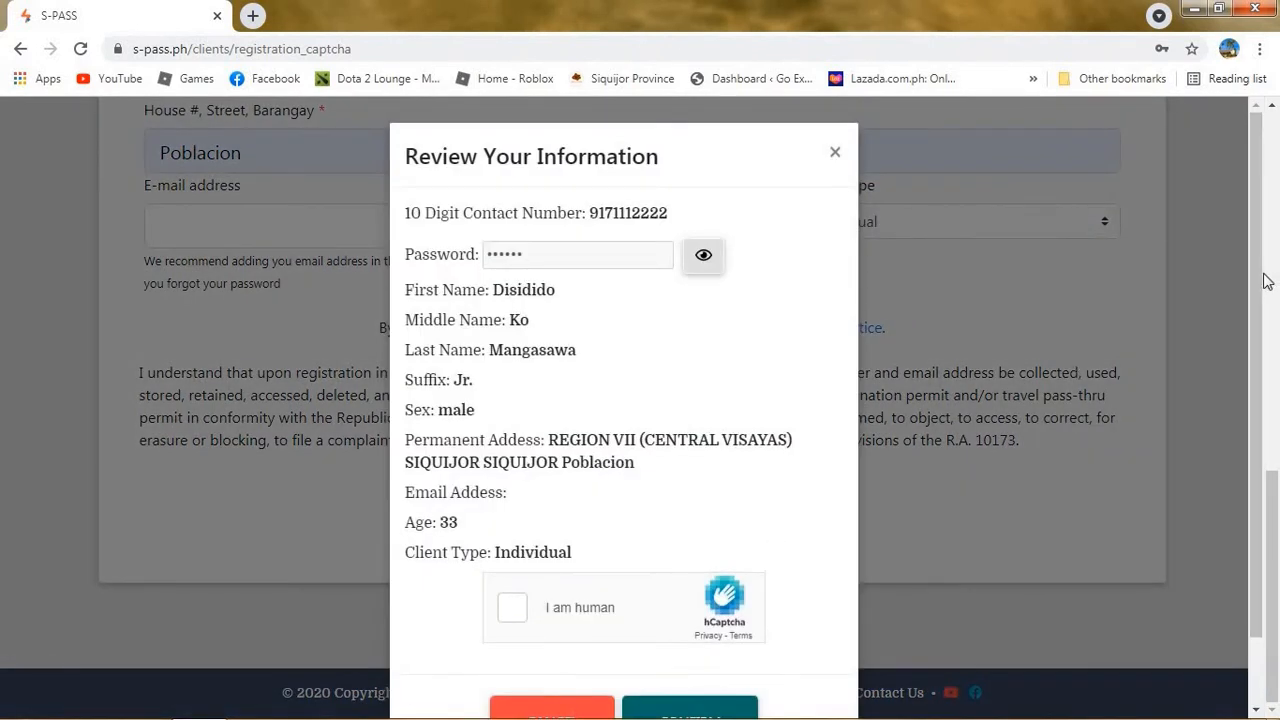
On the review page, show the password and solve the hCaptcha train-image check.
left_click_drag(1267, 281, 1267, 357)
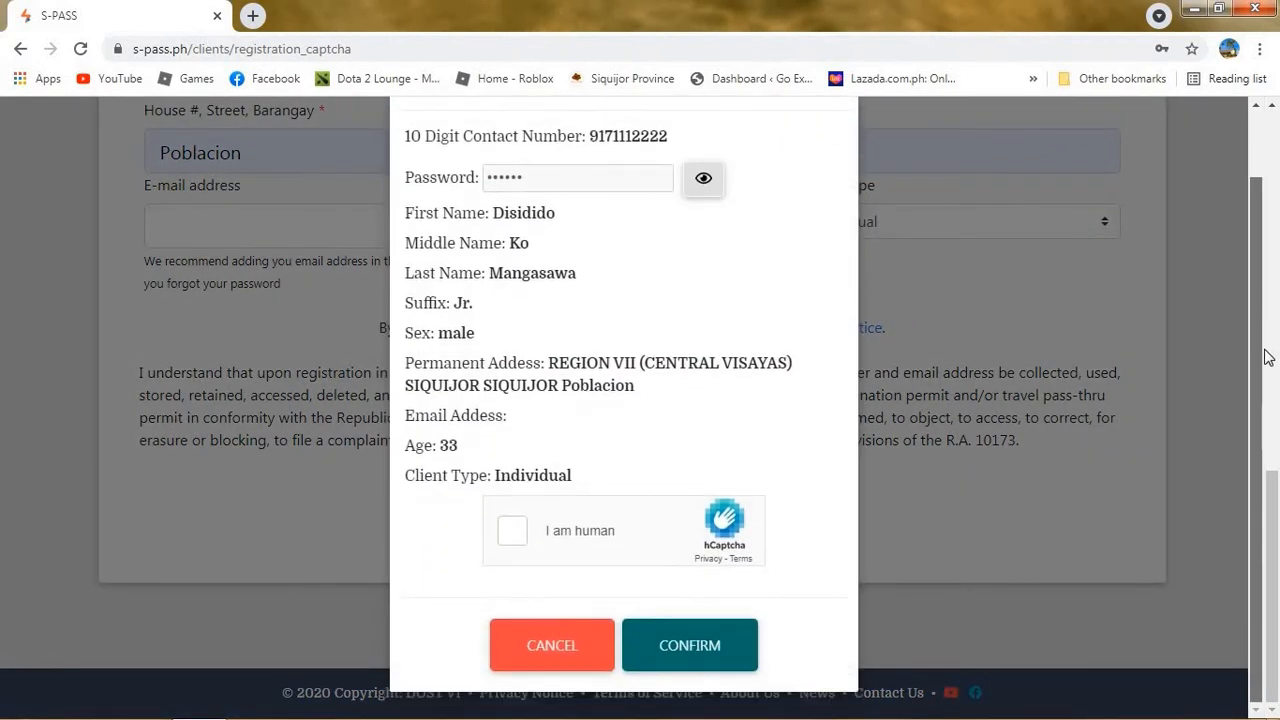
left_click(703, 186)
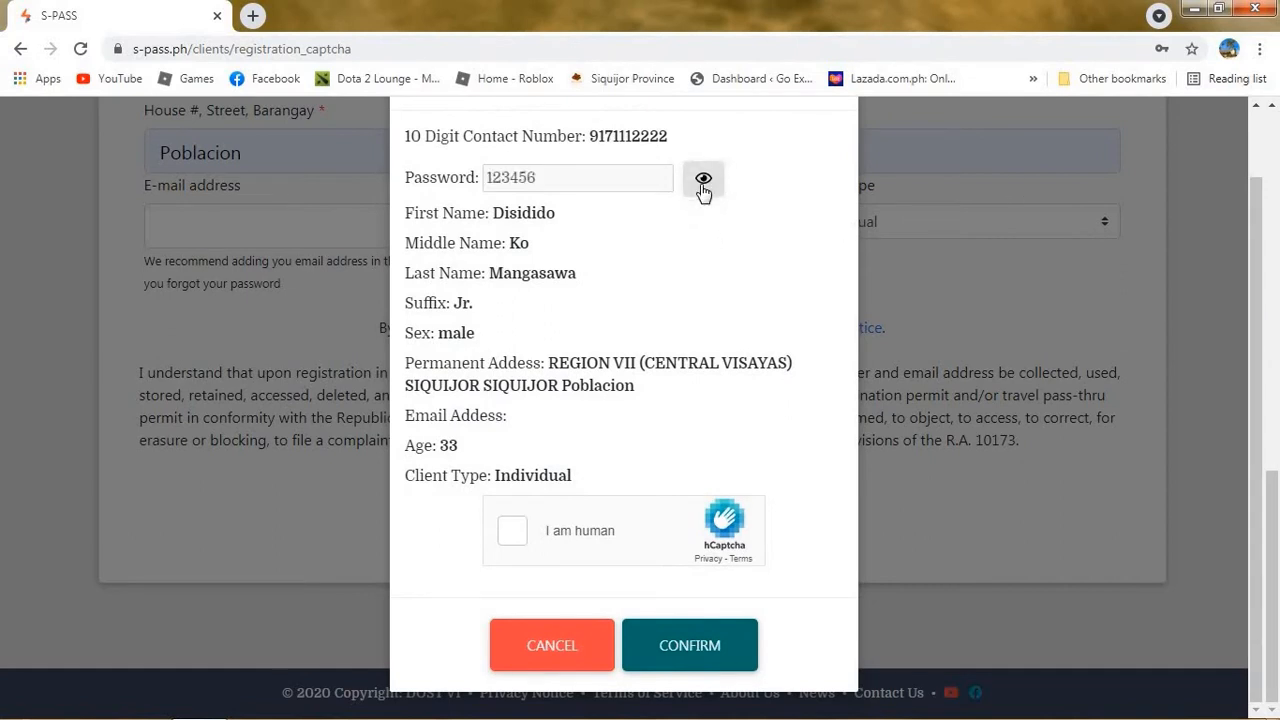
left_click(530, 540)
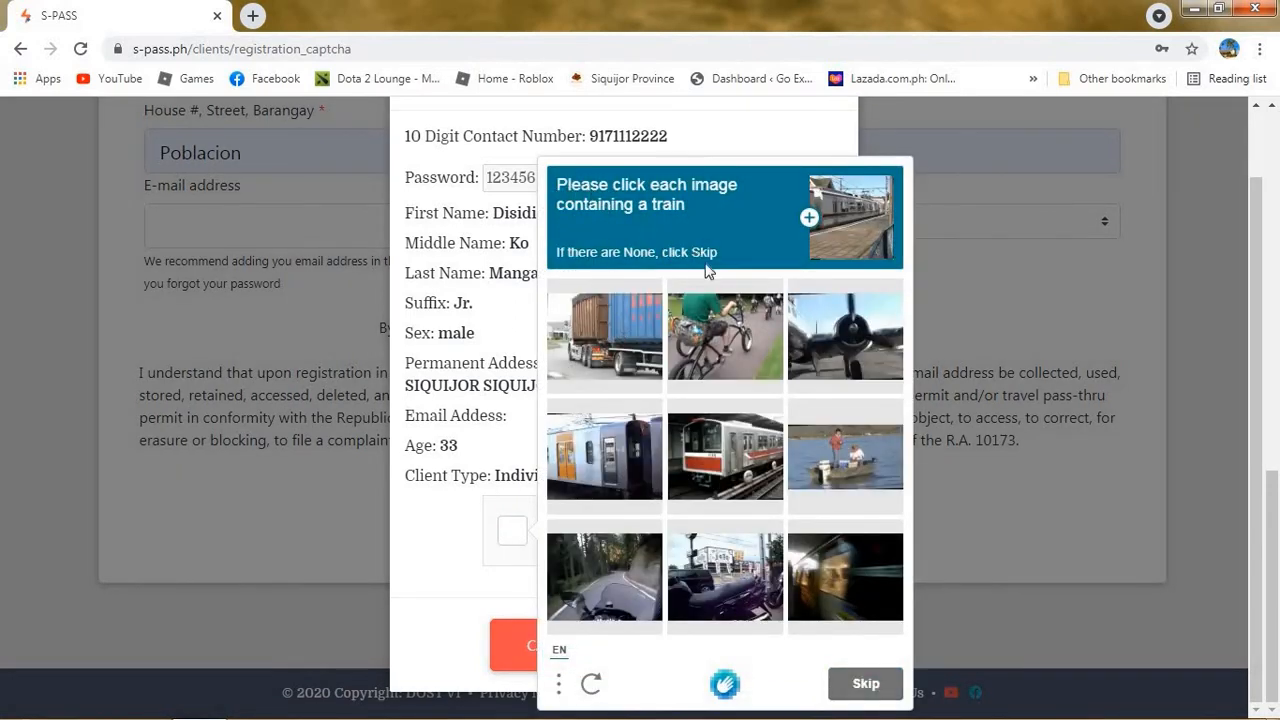
left_click(728, 450)
left_click(628, 450)
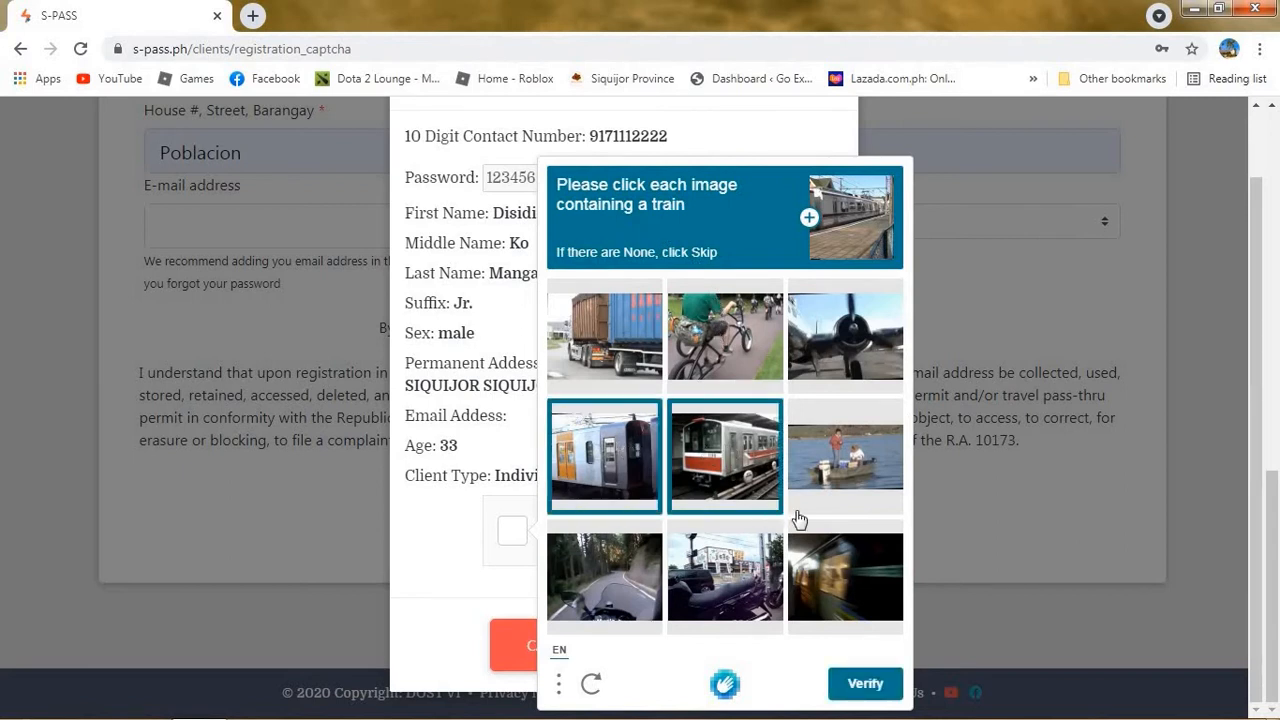
left_click(836, 576)
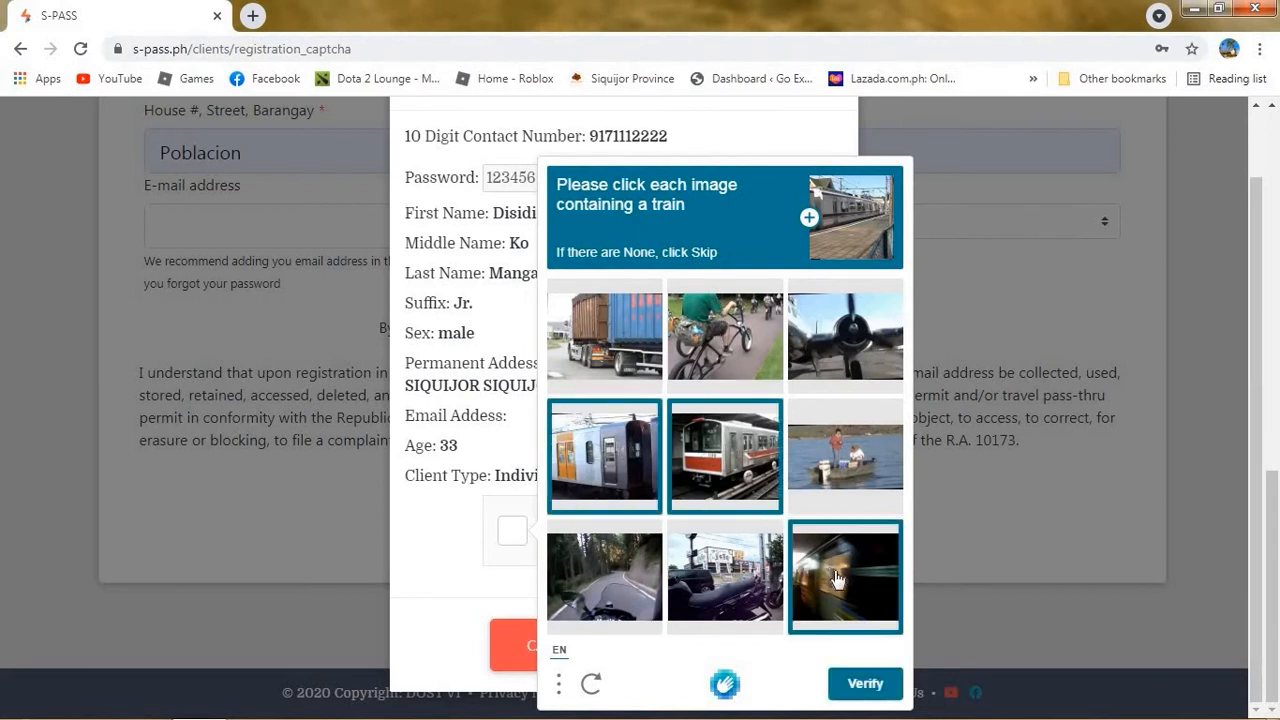
left_click(873, 688)
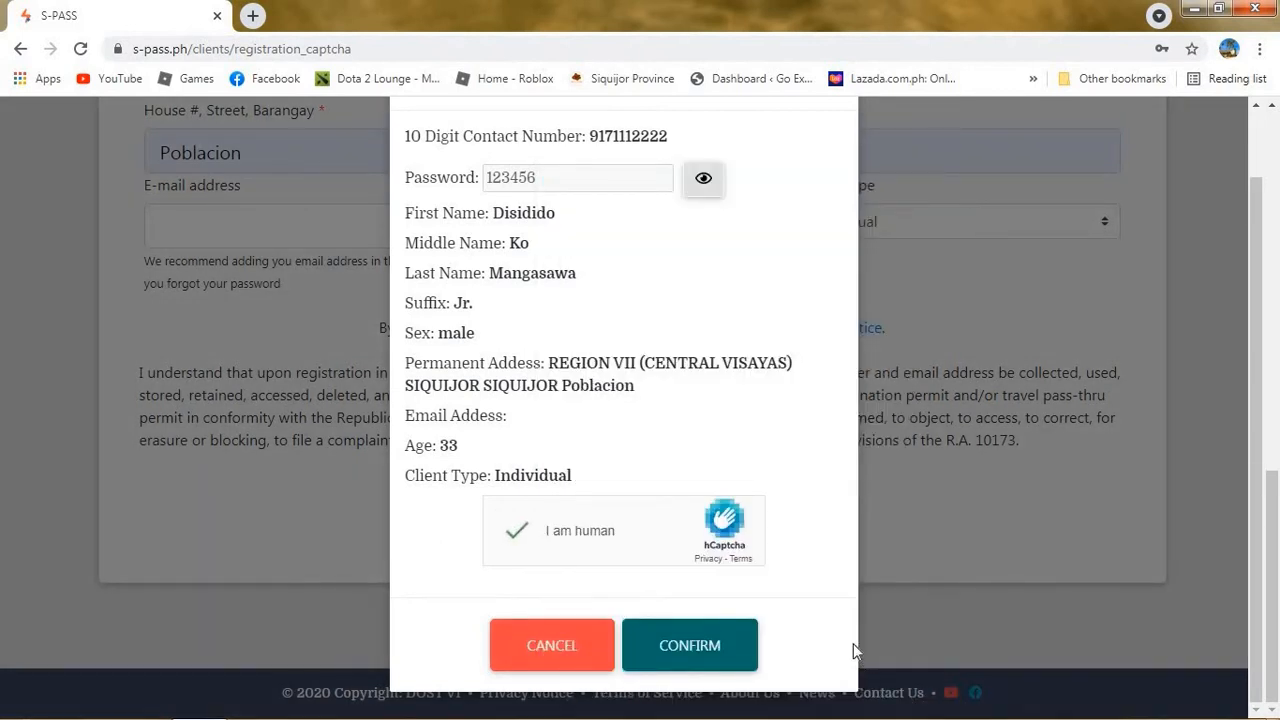
Confirm the registration details and dismiss the Good job! success message.
left_click(692, 648)
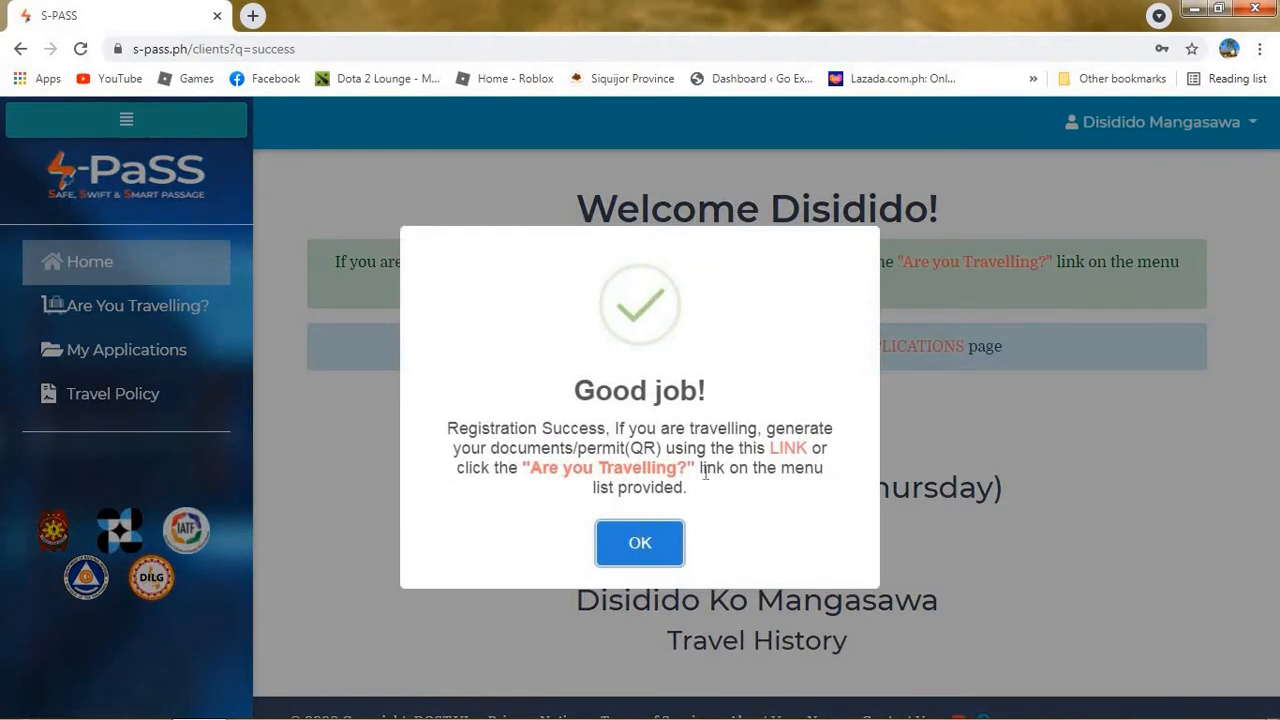
left_click_drag(703, 492, 508, 380)
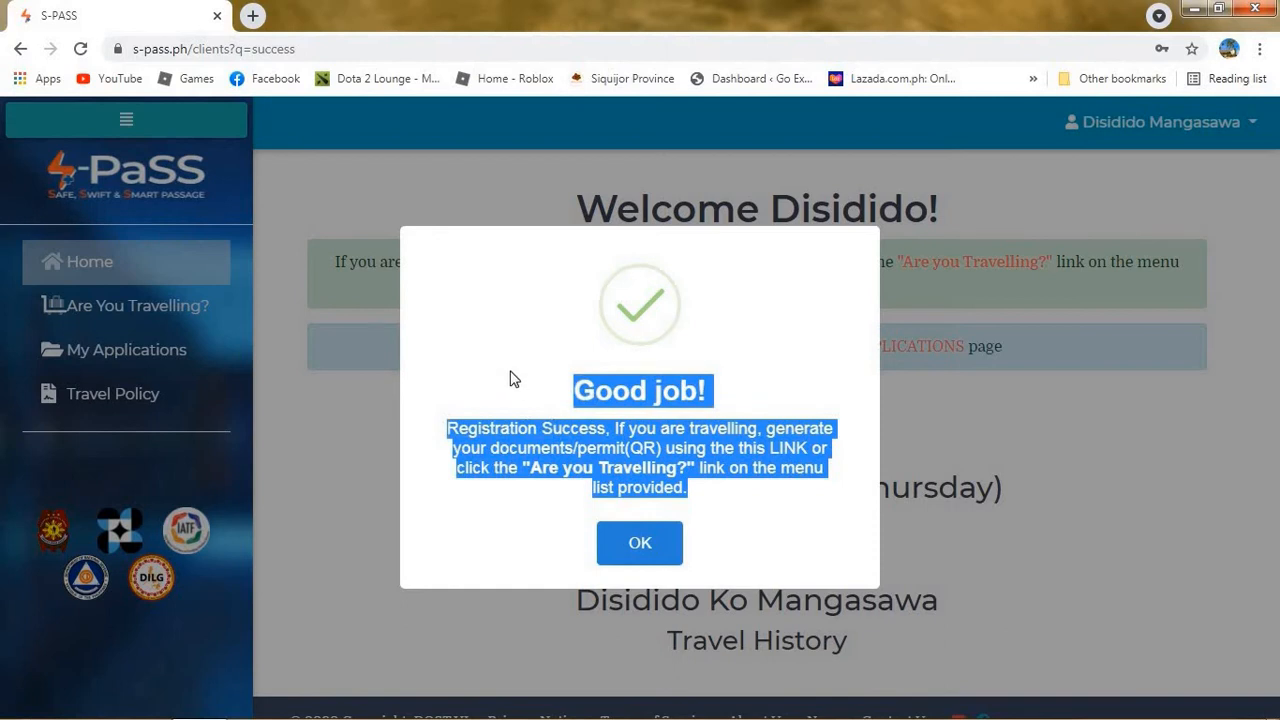
left_click(510, 378)
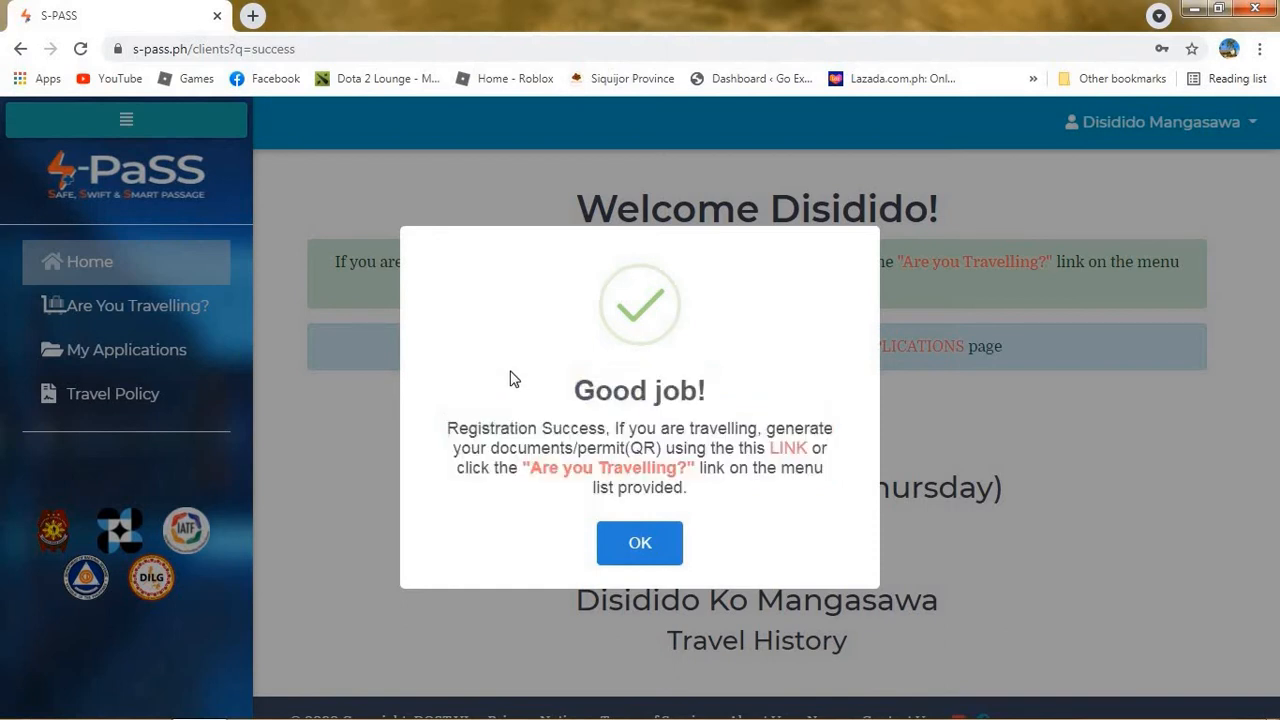
left_click(640, 543)
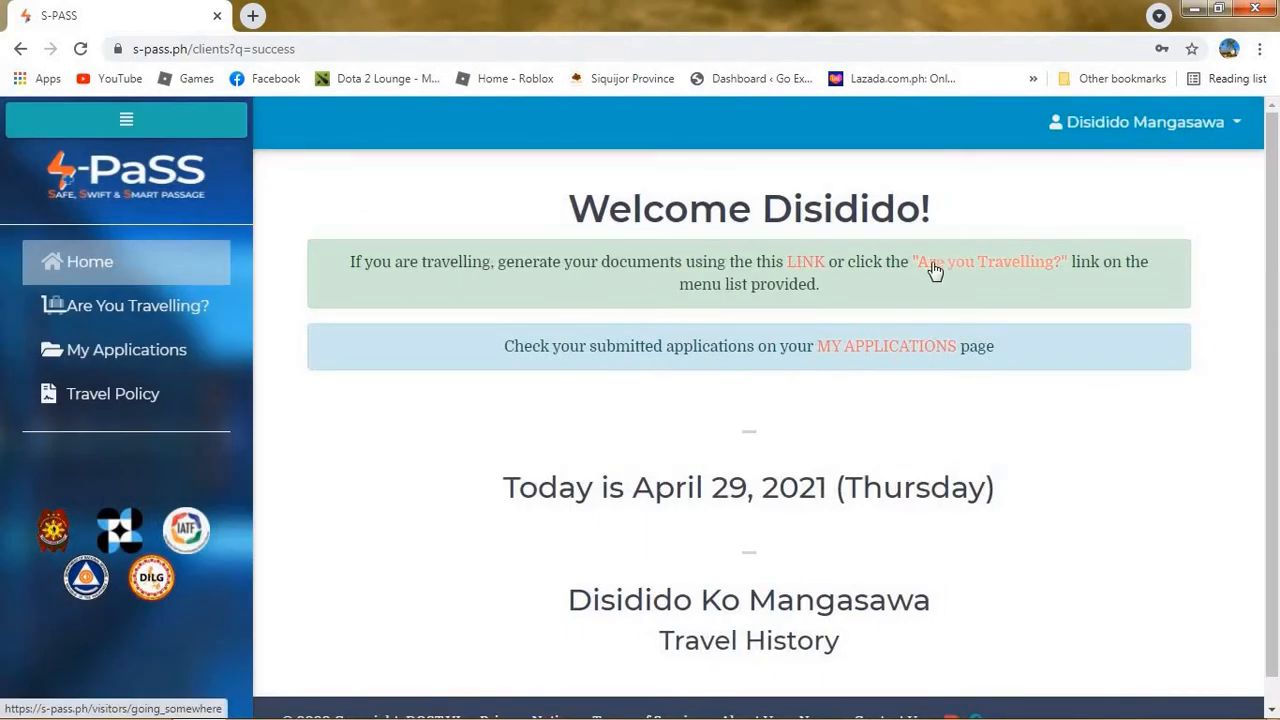
Open the Are you Travelling? questionnaire from the green notice.
left_click_drag(887, 263, 1090, 258)
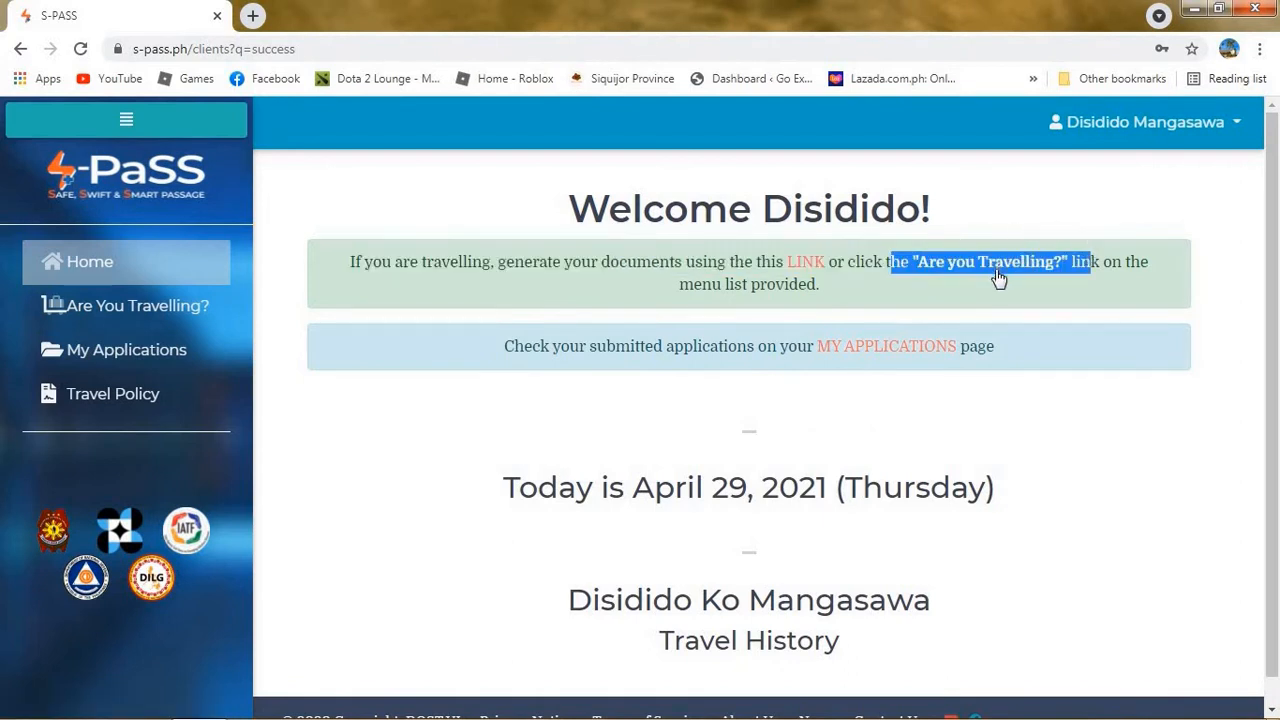
left_click(1000, 216)
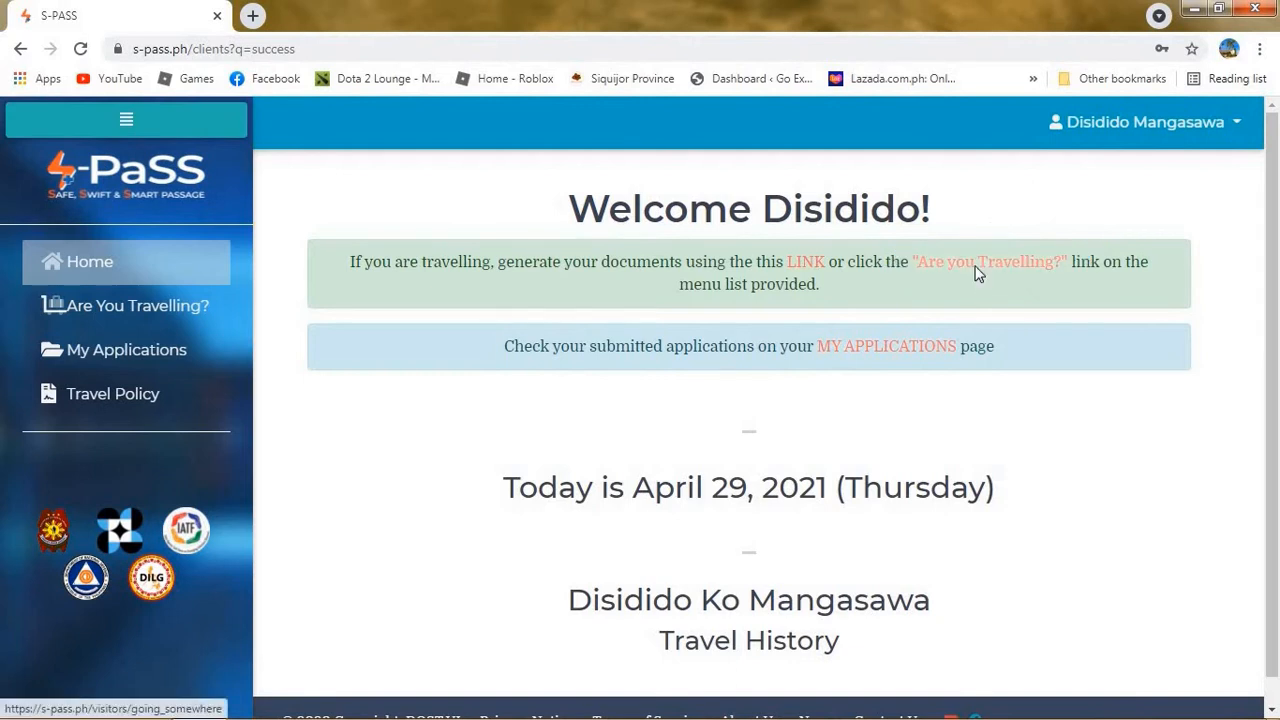
left_click(977, 268)
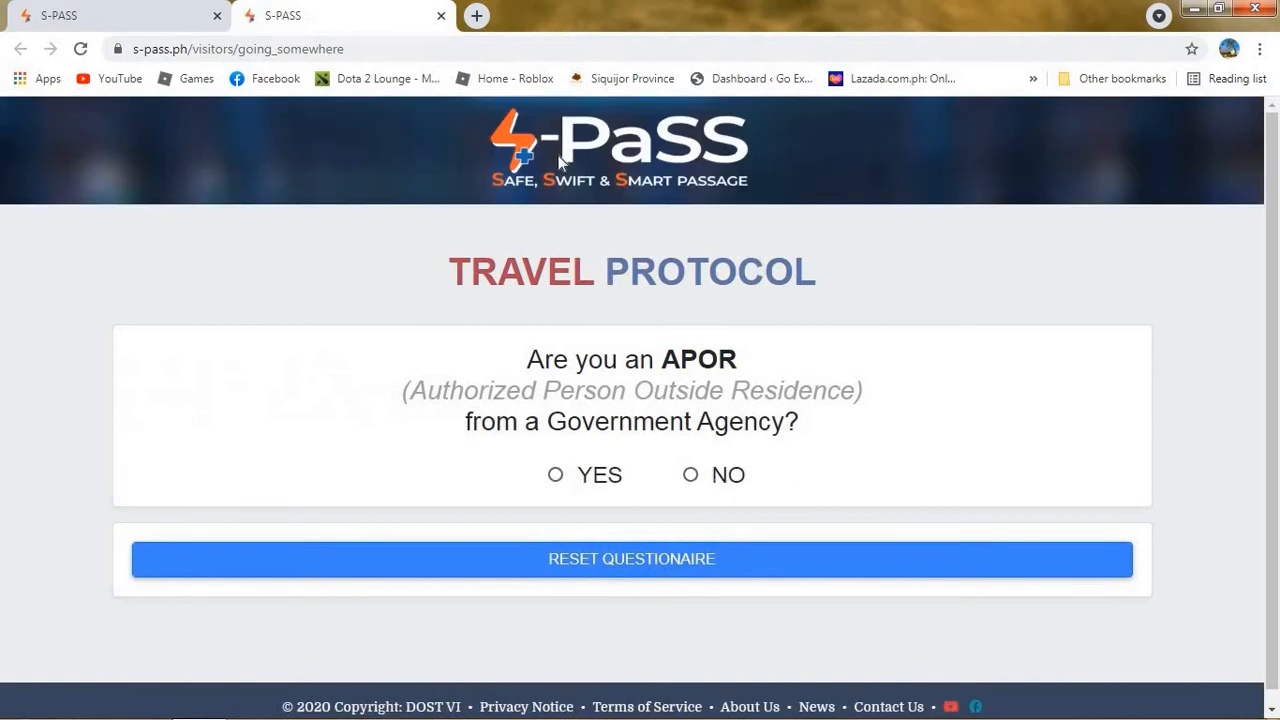
Answer No to APOR and ECQ/MECQ questions and set current location to City of Manila.
left_click(691, 476)
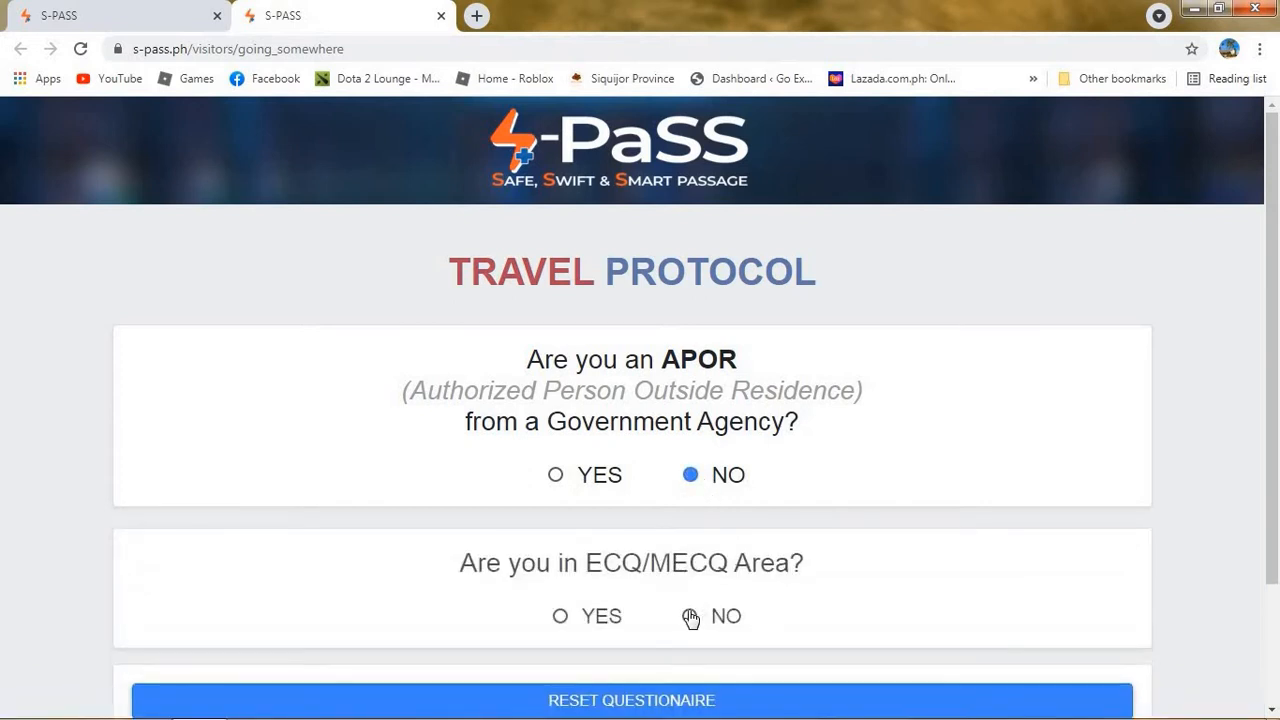
left_click(691, 618)
left_click_drag(1274, 196, 1277, 410)
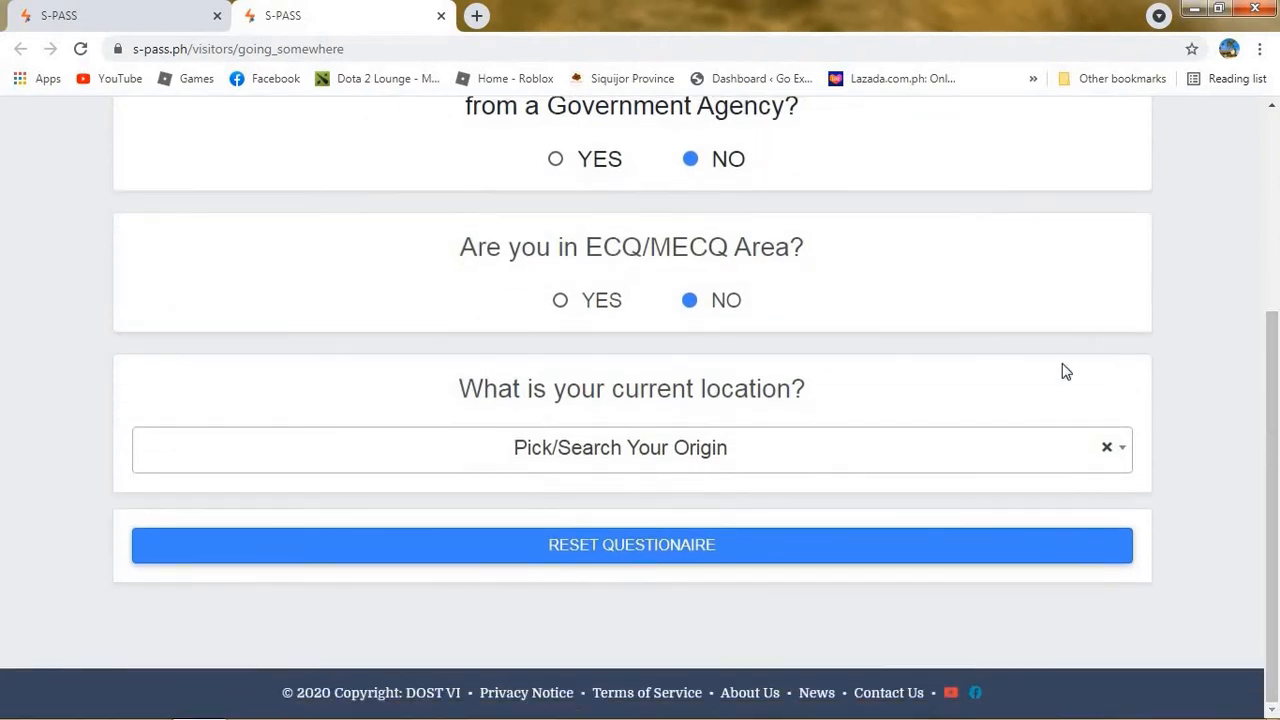
left_click(1008, 457)
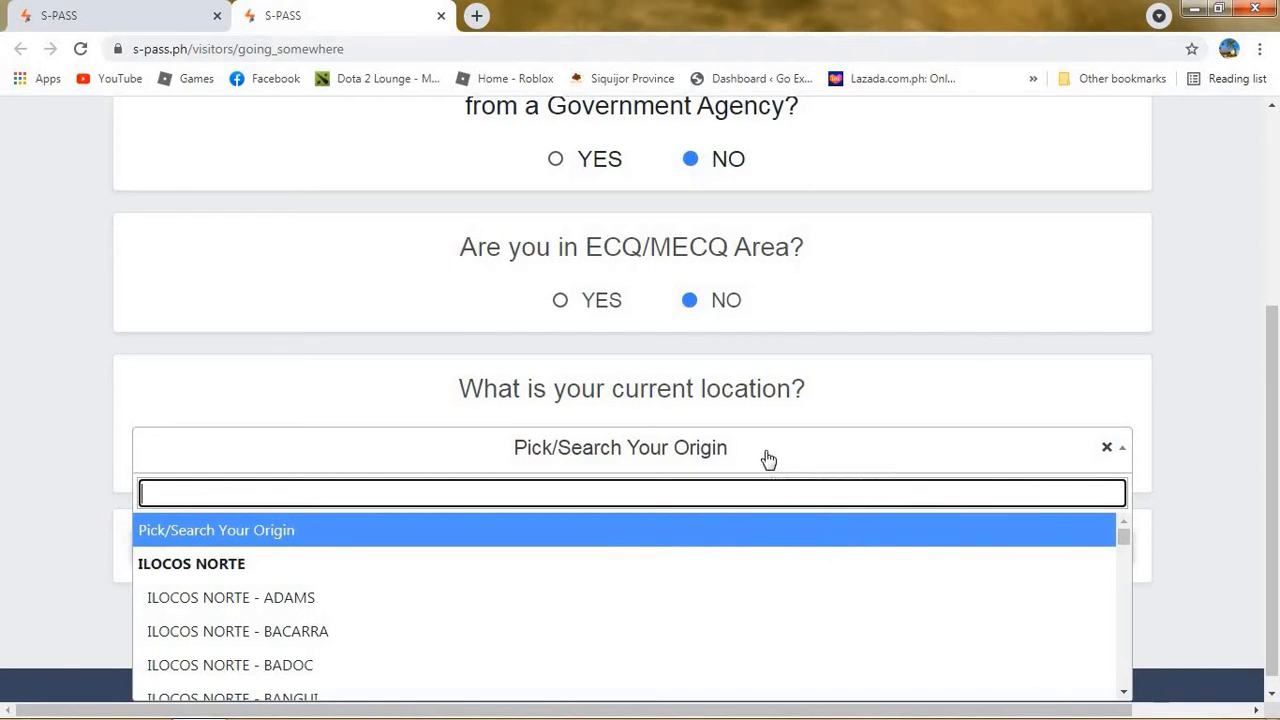
type("manila")
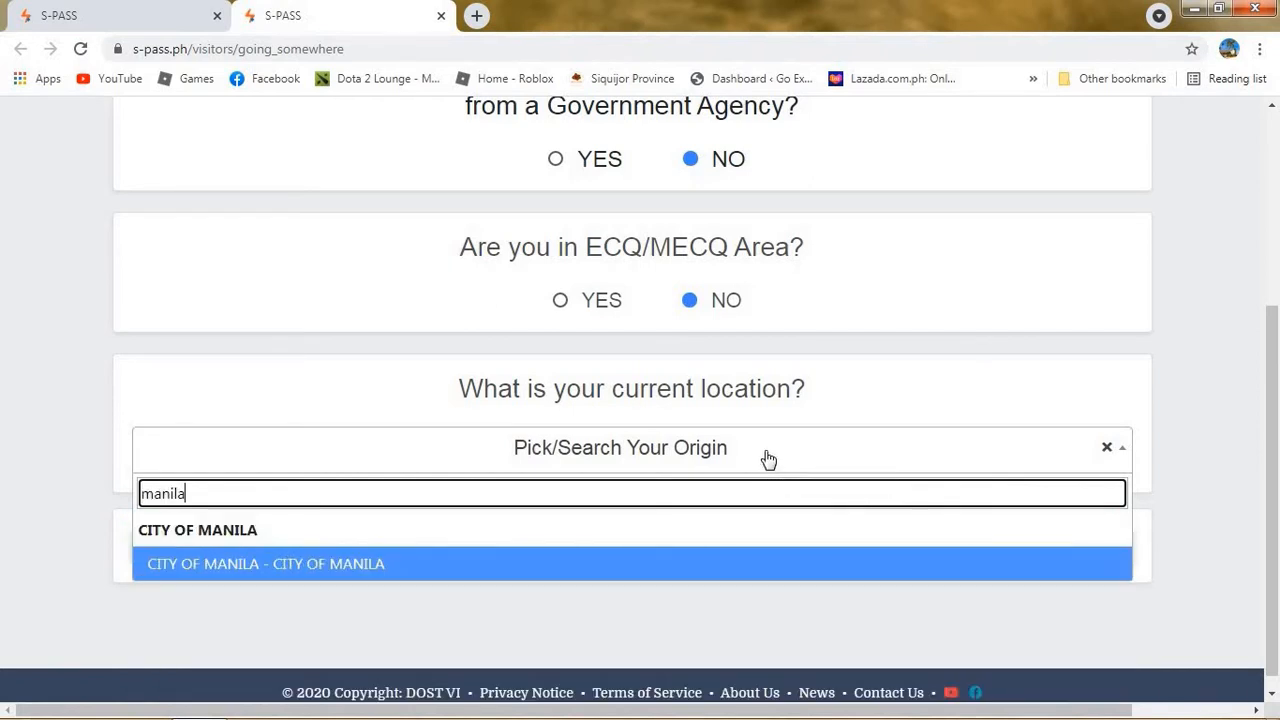
left_click(519, 568)
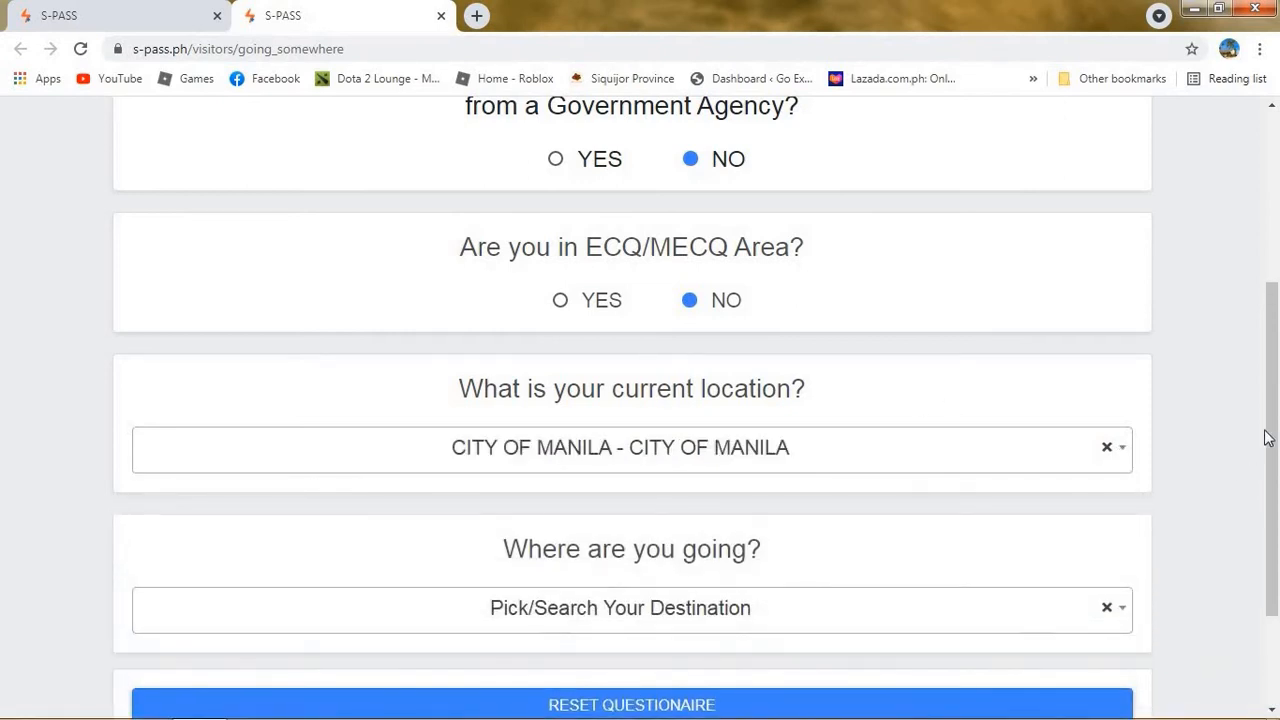
Search siquijor and choose SIQUIJOR - SIQUIJOR (Restricted) as the destination.
left_click_drag(1273, 483, 1273, 570)
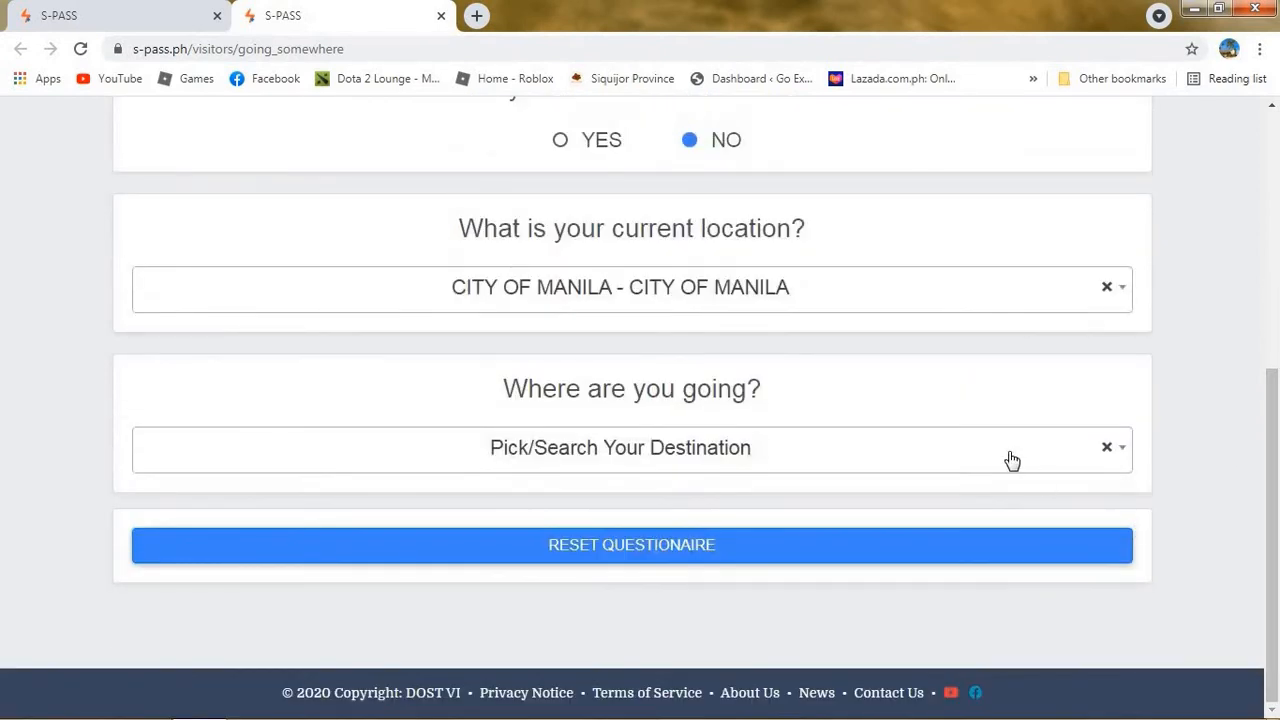
left_click(1090, 464)
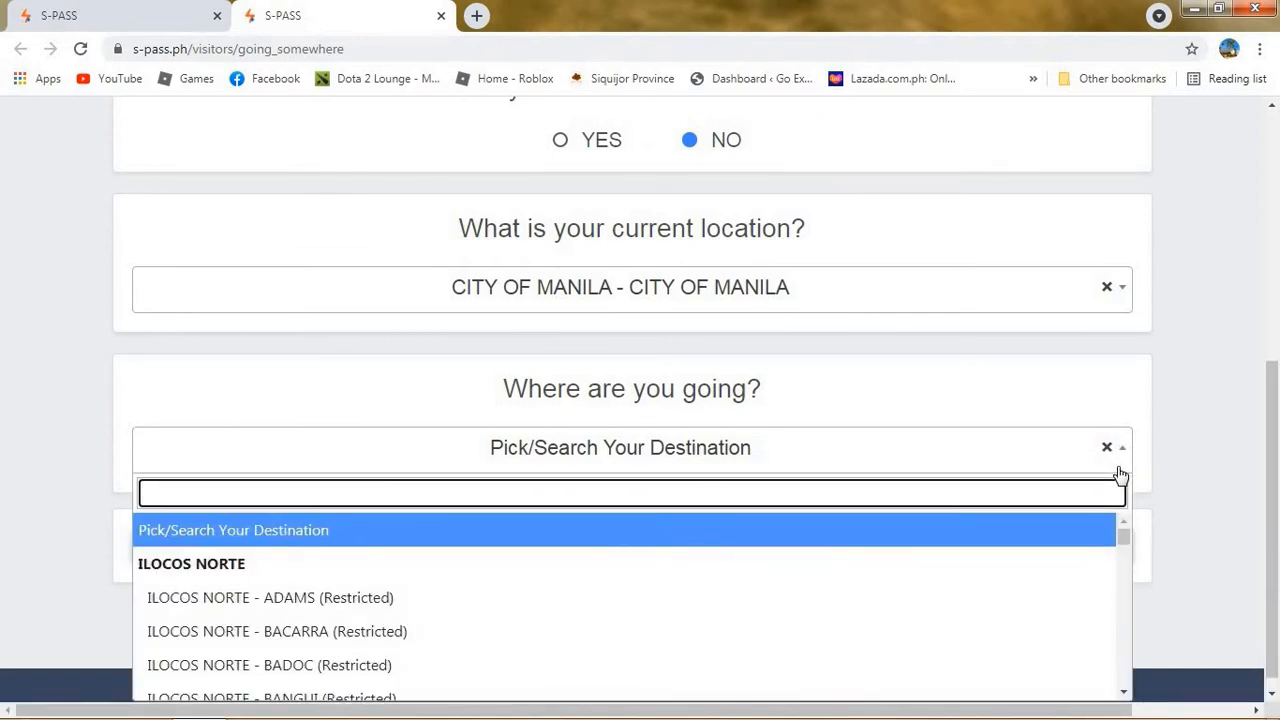
type("siquijor")
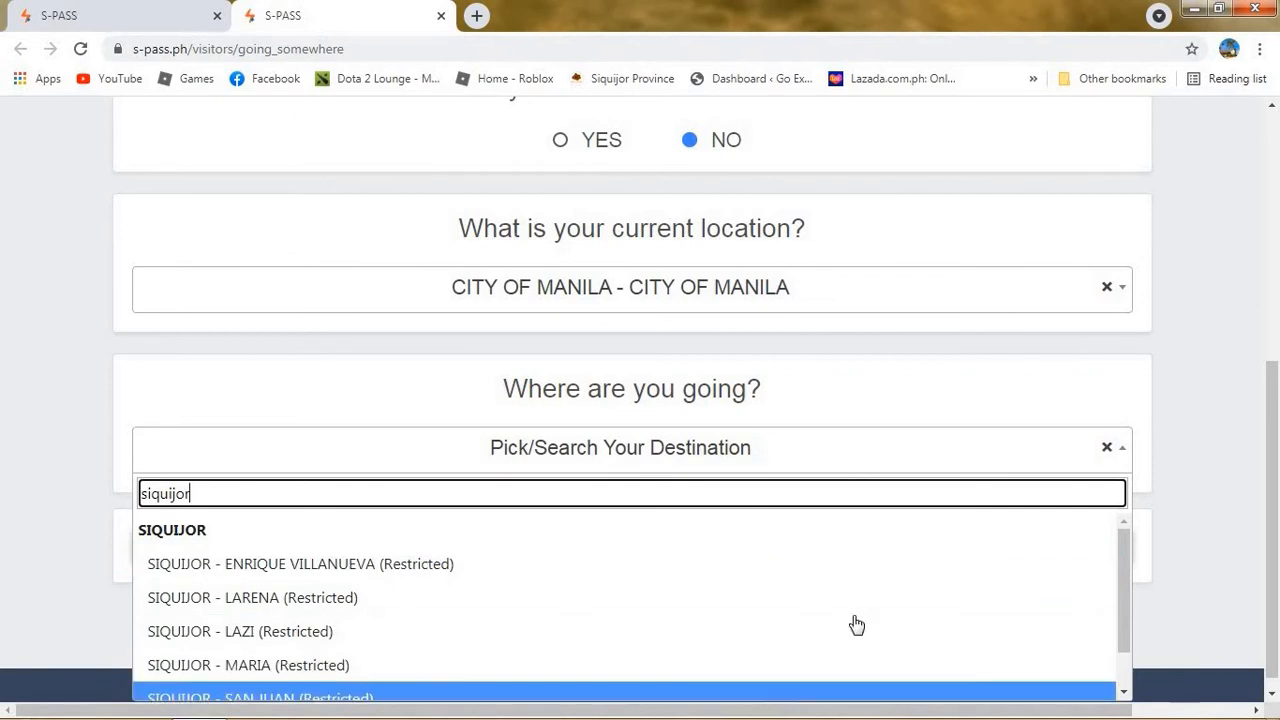
scroll(1268, 472, "down", 1)
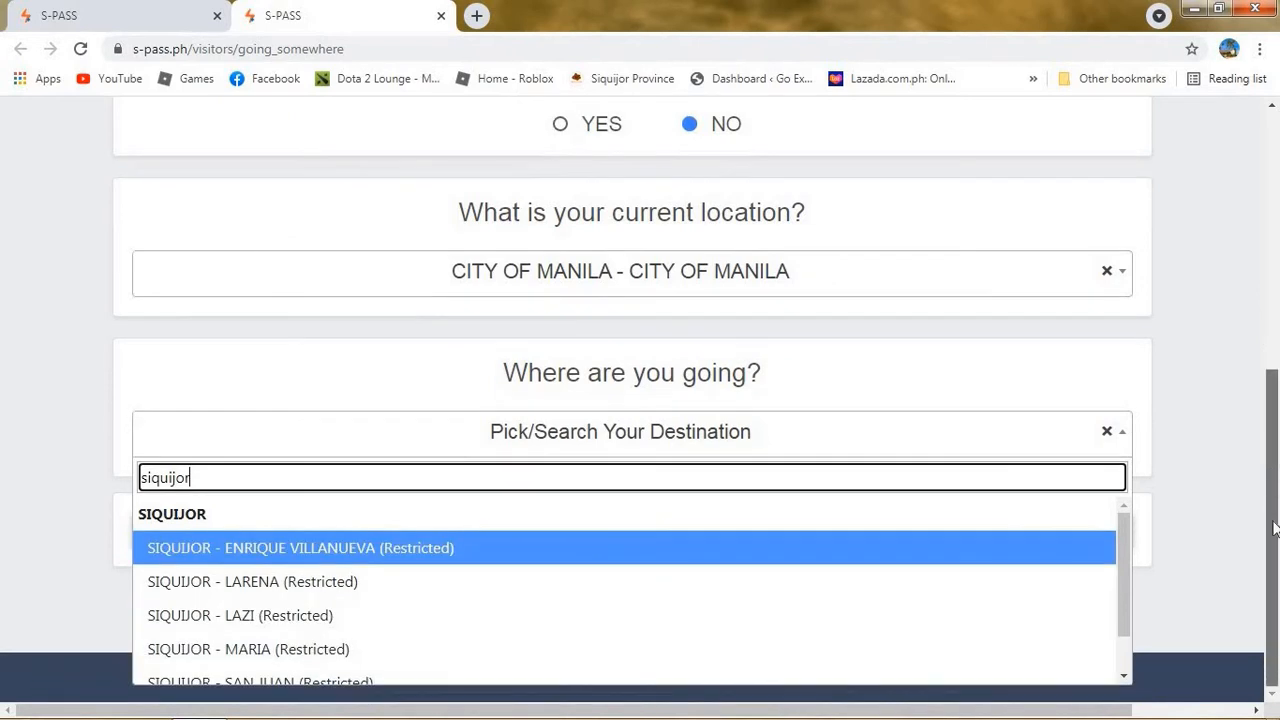
left_click_drag(1121, 601, 1131, 652)
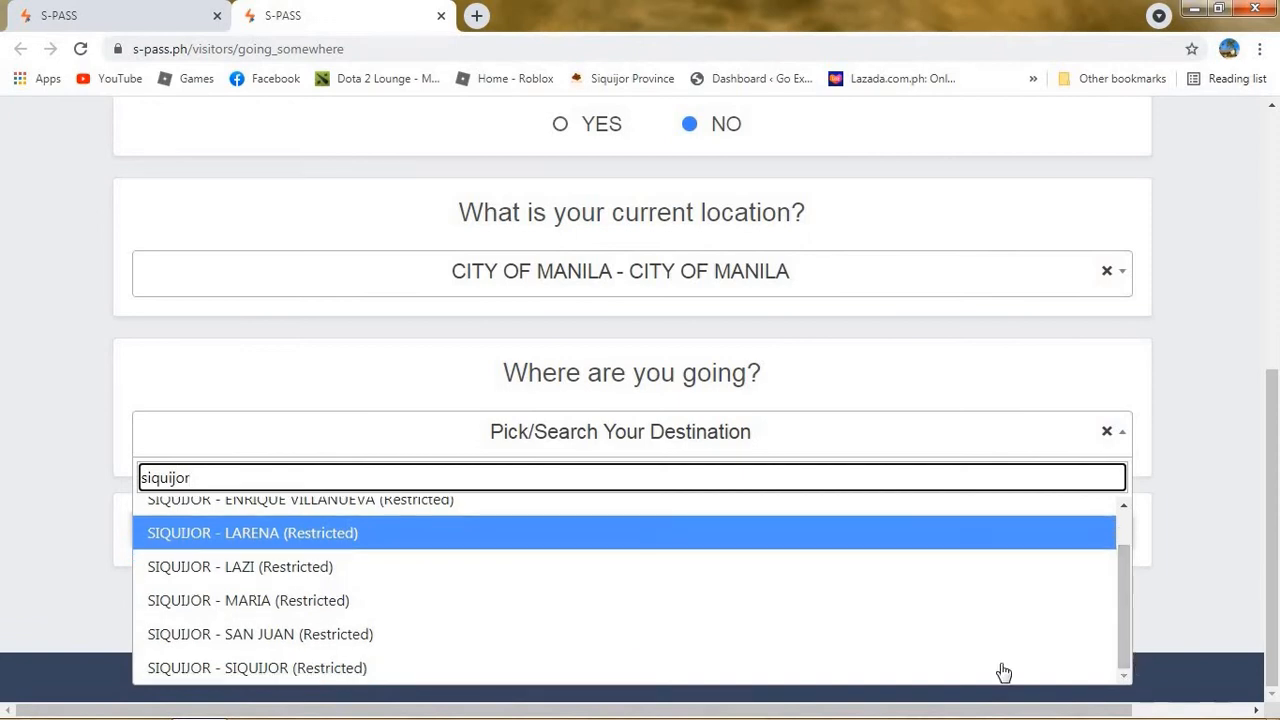
left_click(909, 672)
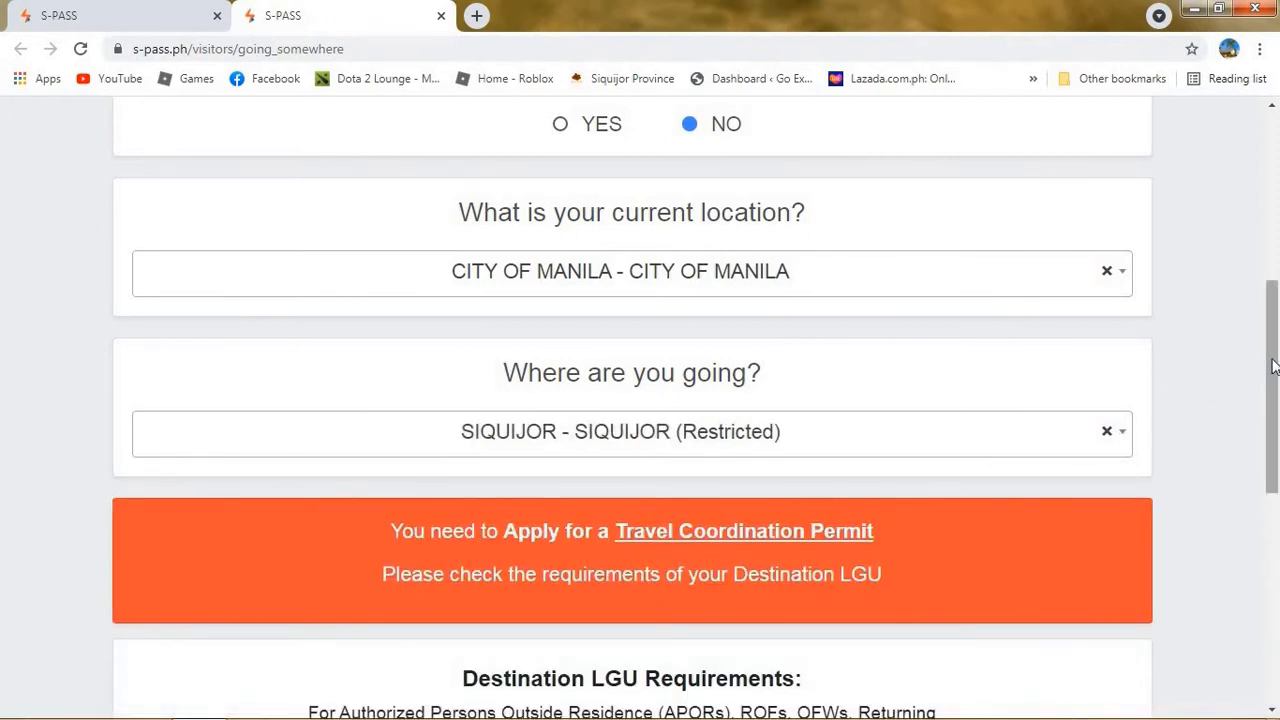
Scroll to the requirements and start the APPLY FOR TRAVEL COORDINATION PERMIT (TCP) application.
left_click_drag(1272, 366, 1277, 551)
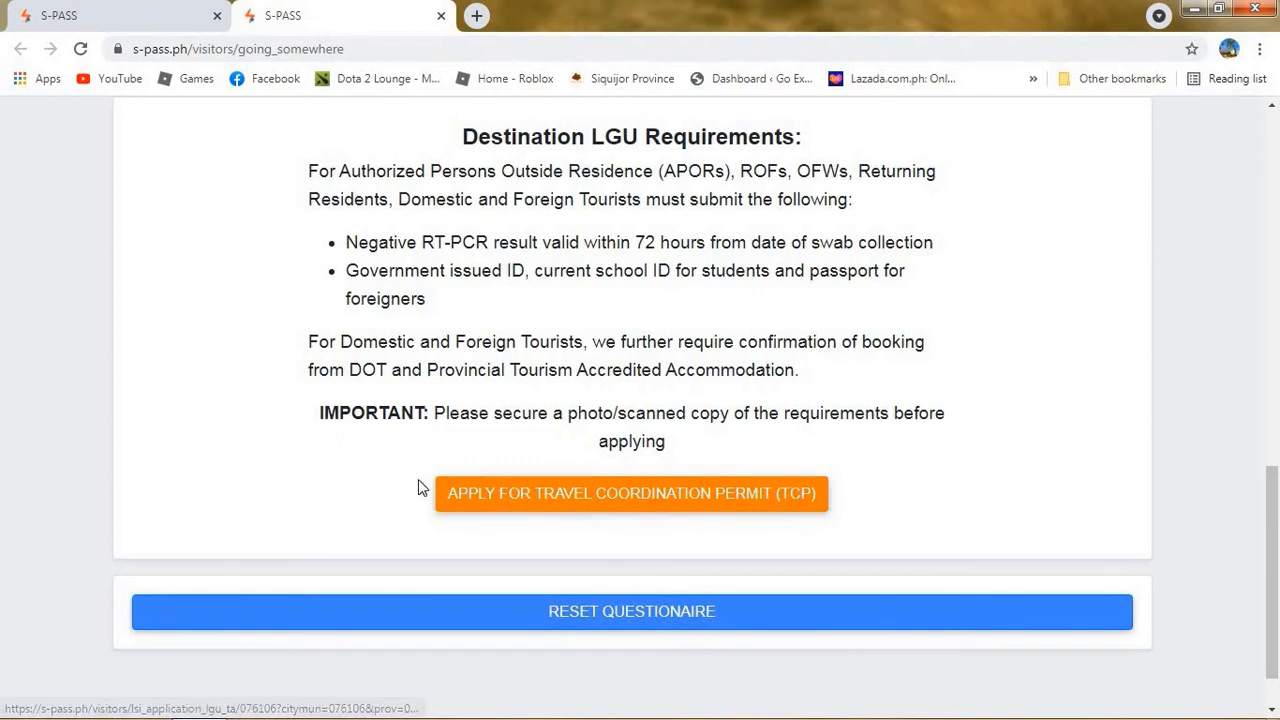
left_click_drag(668, 441, 878, 413)
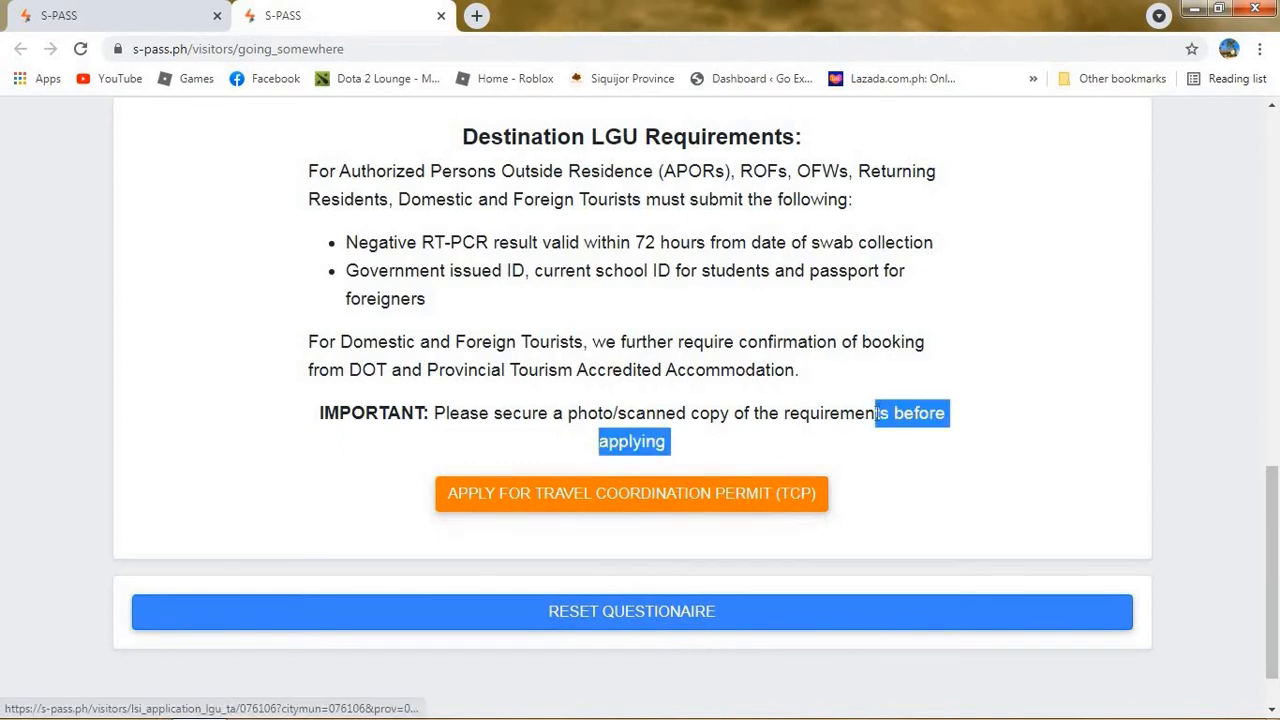
left_click(893, 477)
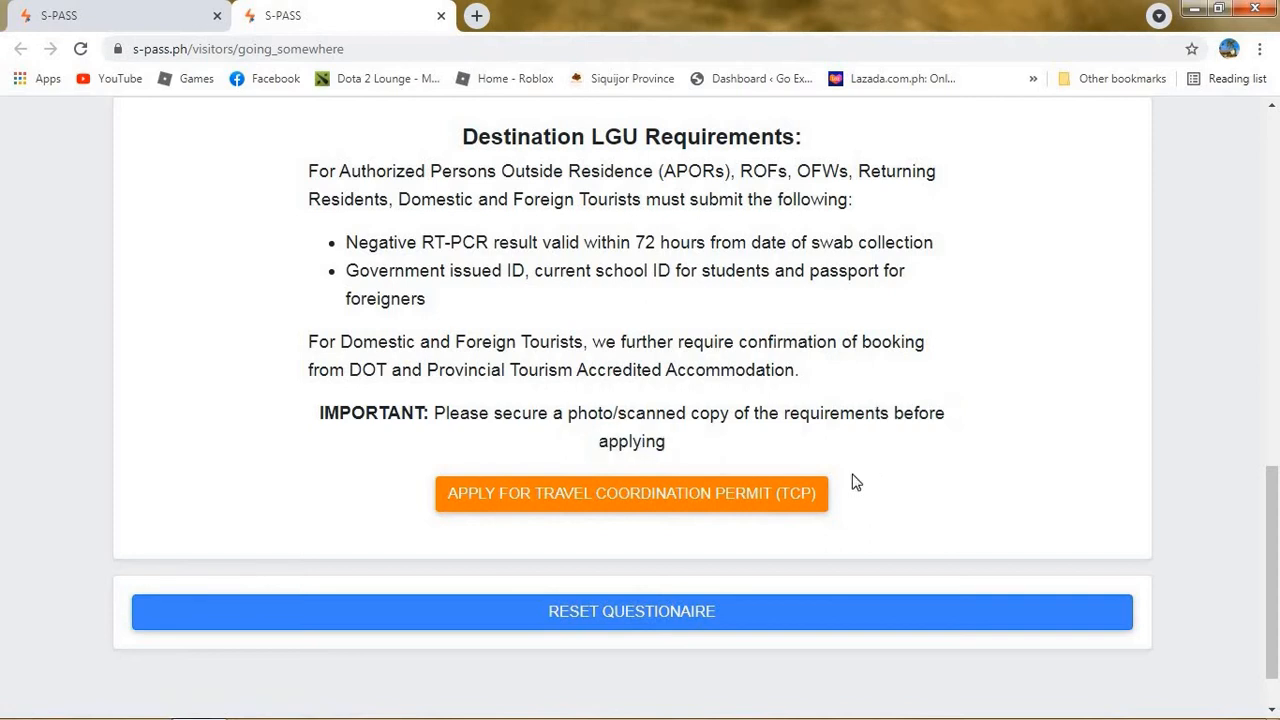
left_click(796, 503)
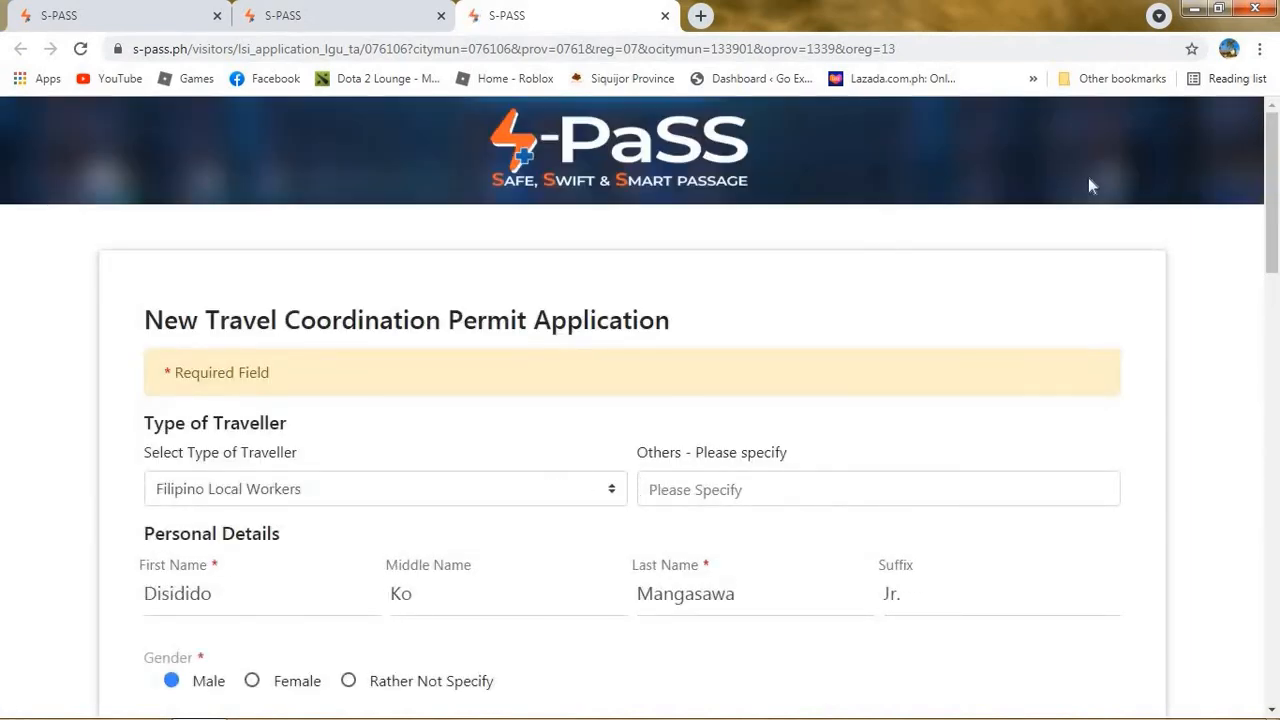
Set the traveller type to Returning Residents.
left_click_drag(1276, 237, 1277, 302)
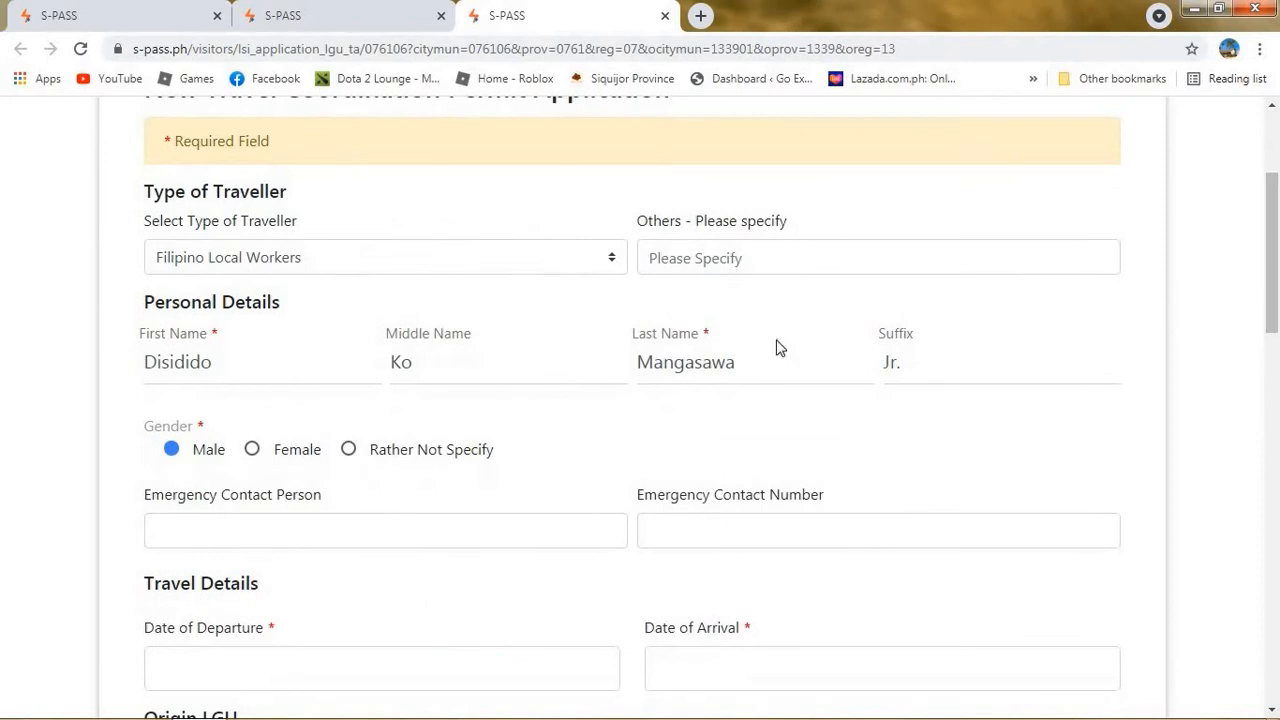
left_click(545, 257)
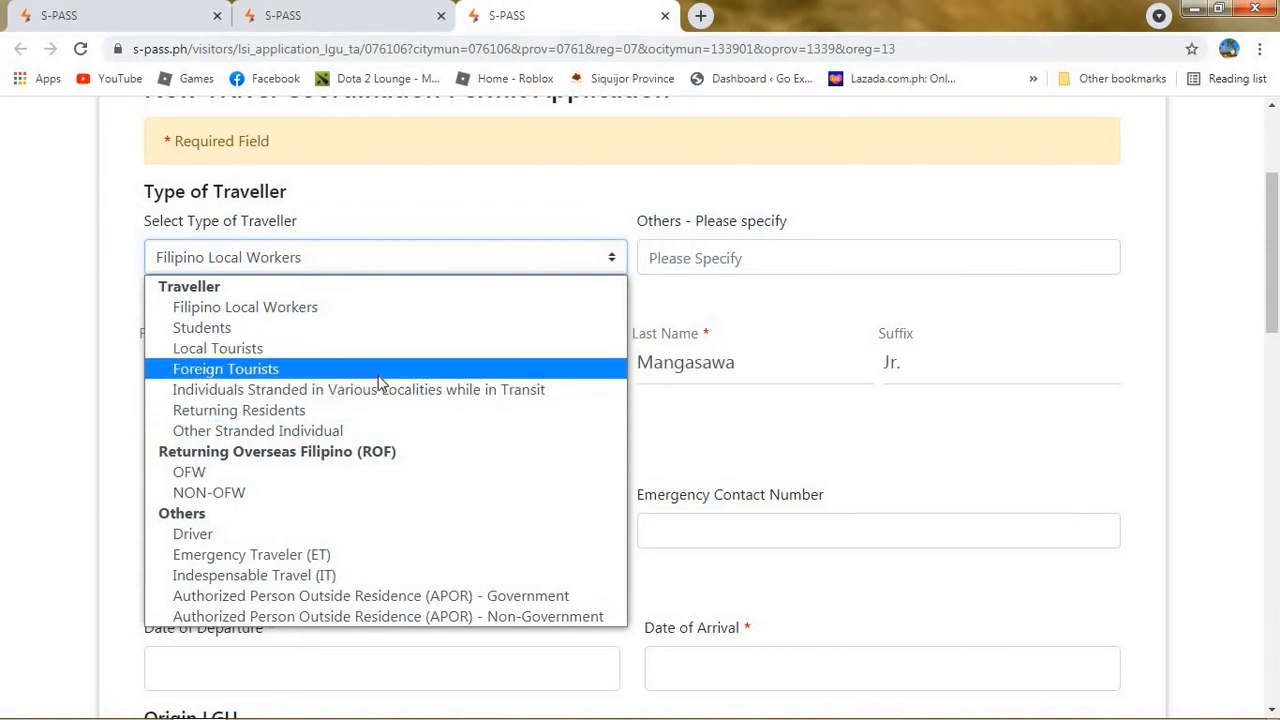
left_click(380, 411)
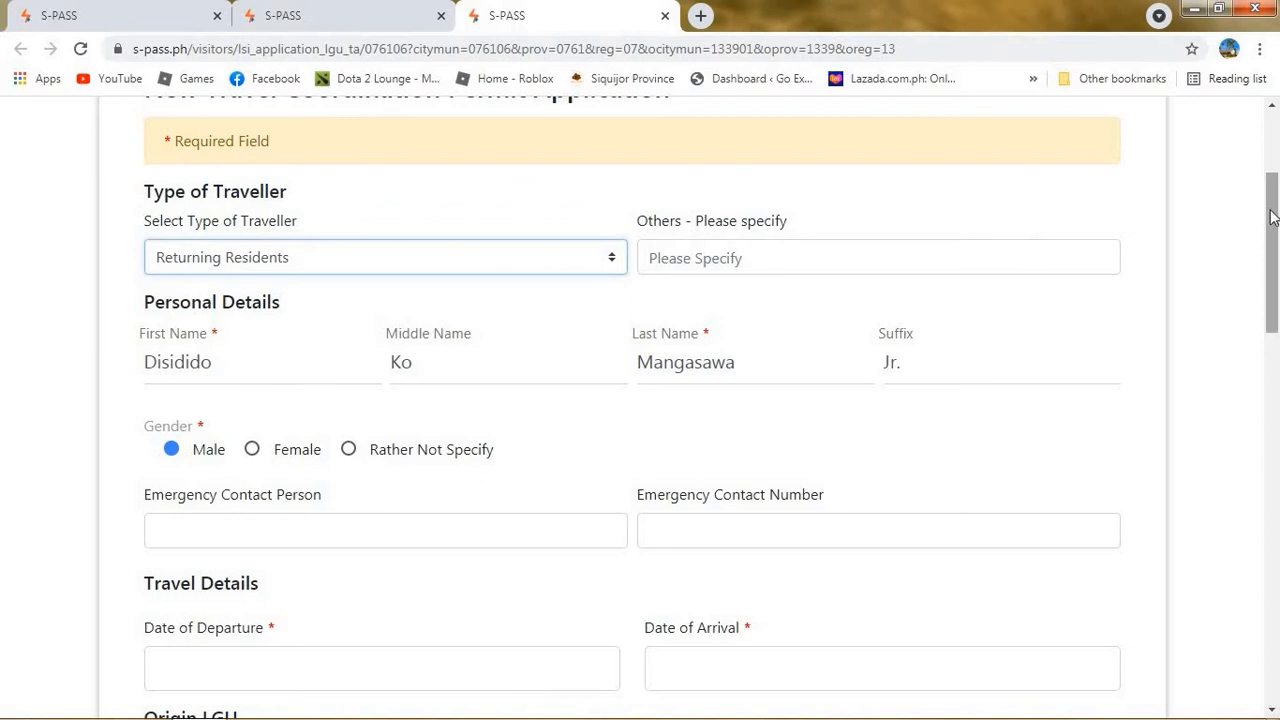
Set both Date of Departure and Date of Arrival to 01 May, 2021.
left_click_drag(1272, 218, 1276, 270)
left_click(556, 444)
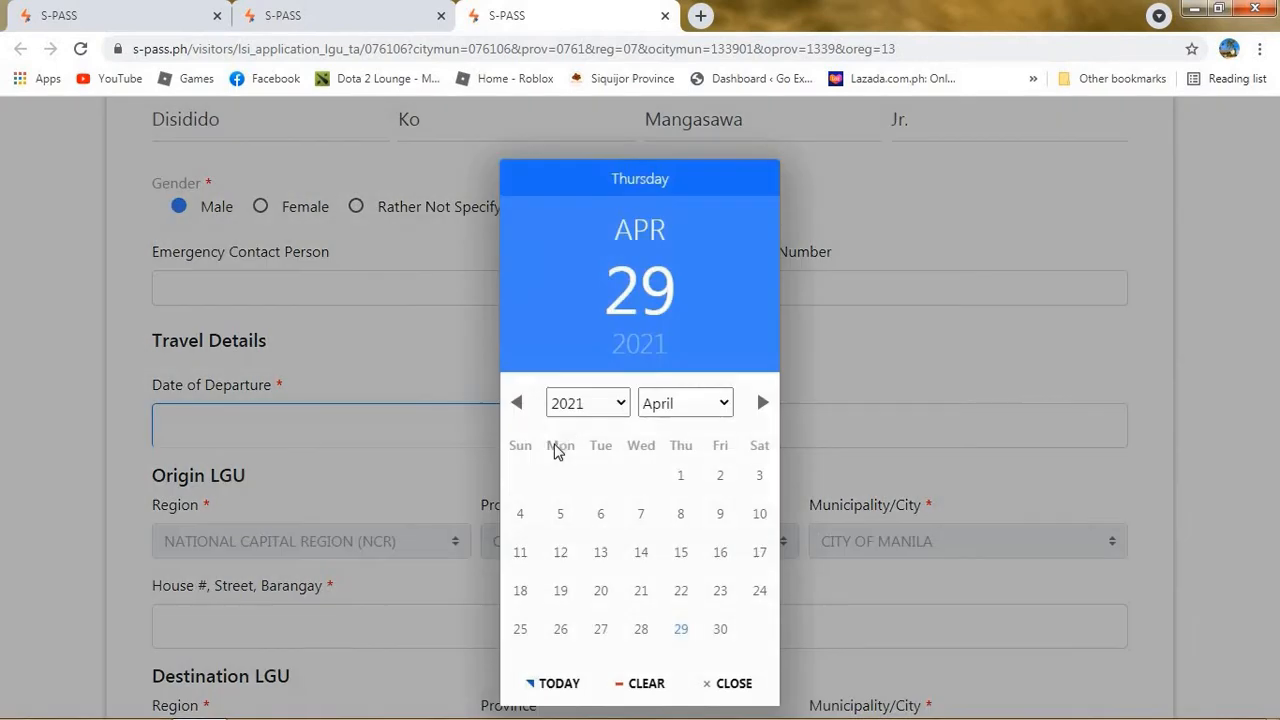
left_click(760, 404)
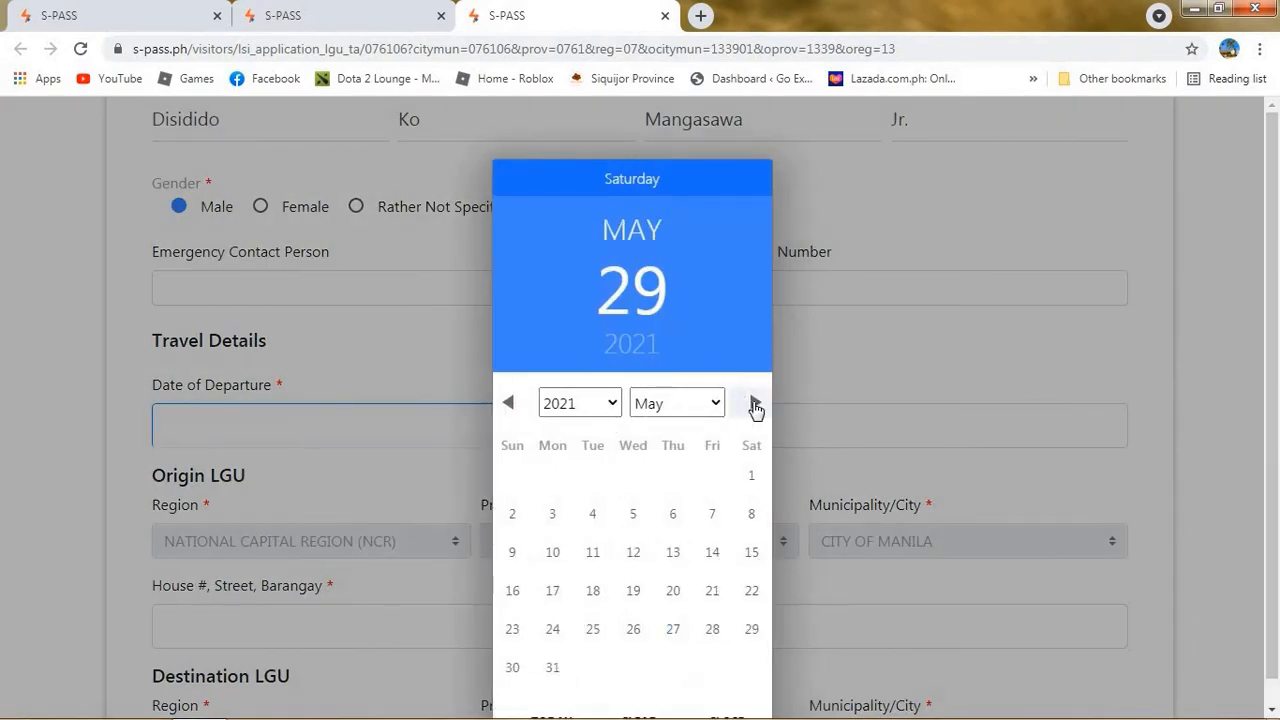
left_click(752, 479)
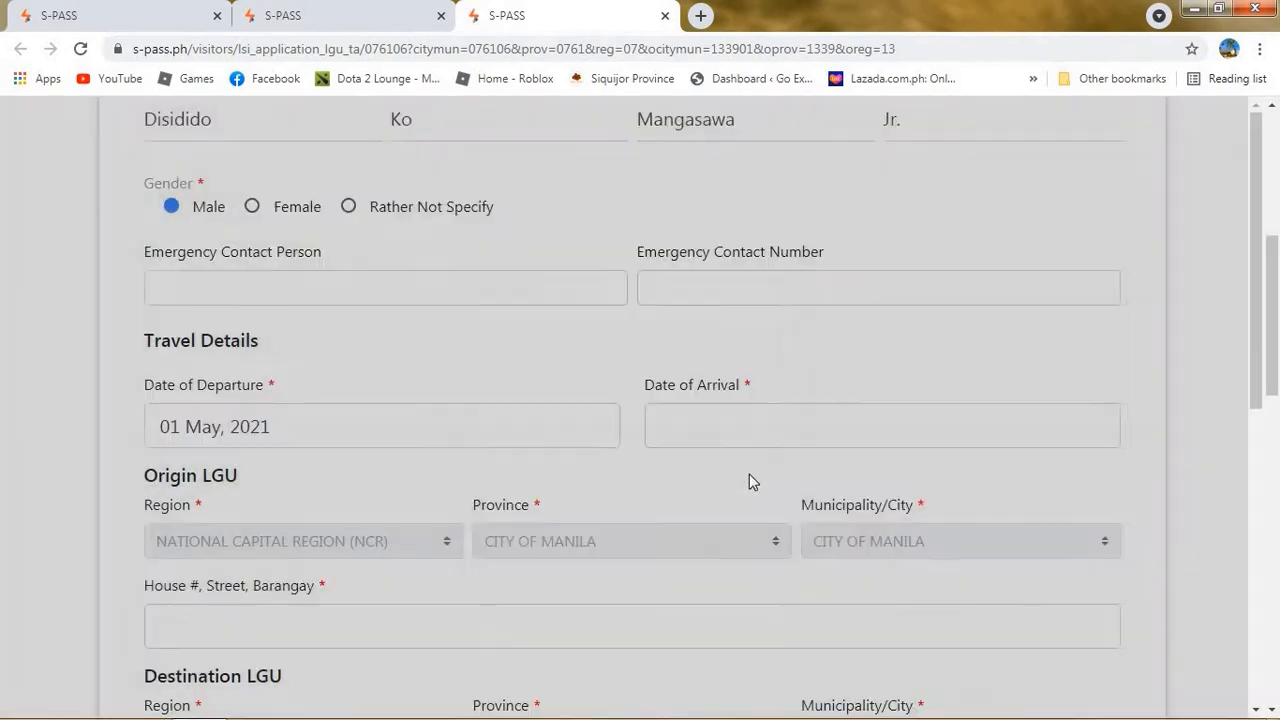
left_click(727, 431)
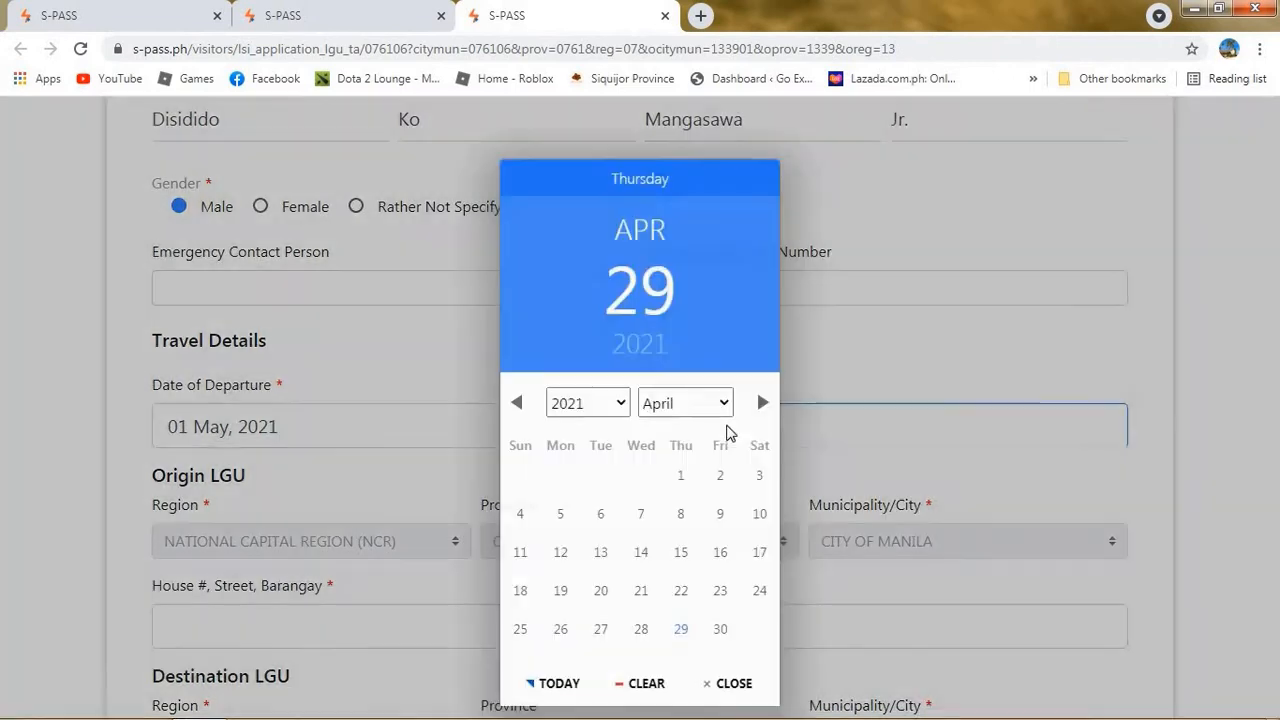
left_click(762, 403)
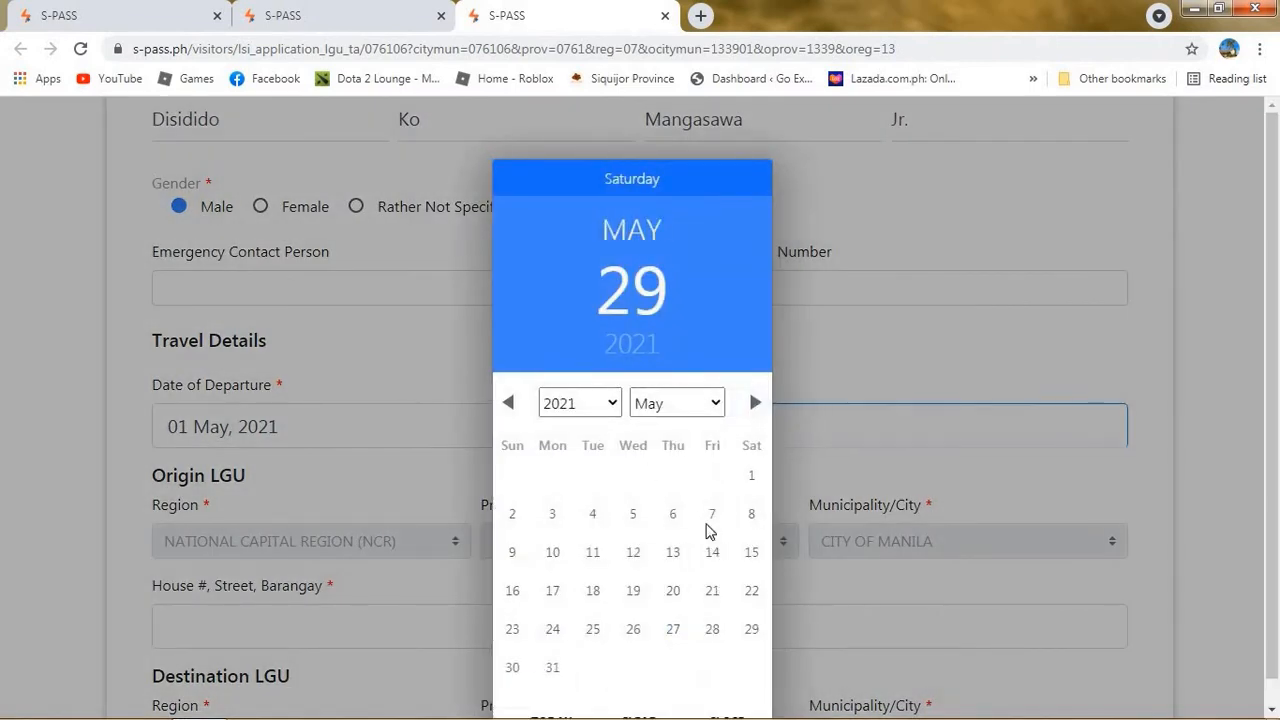
left_click(753, 482)
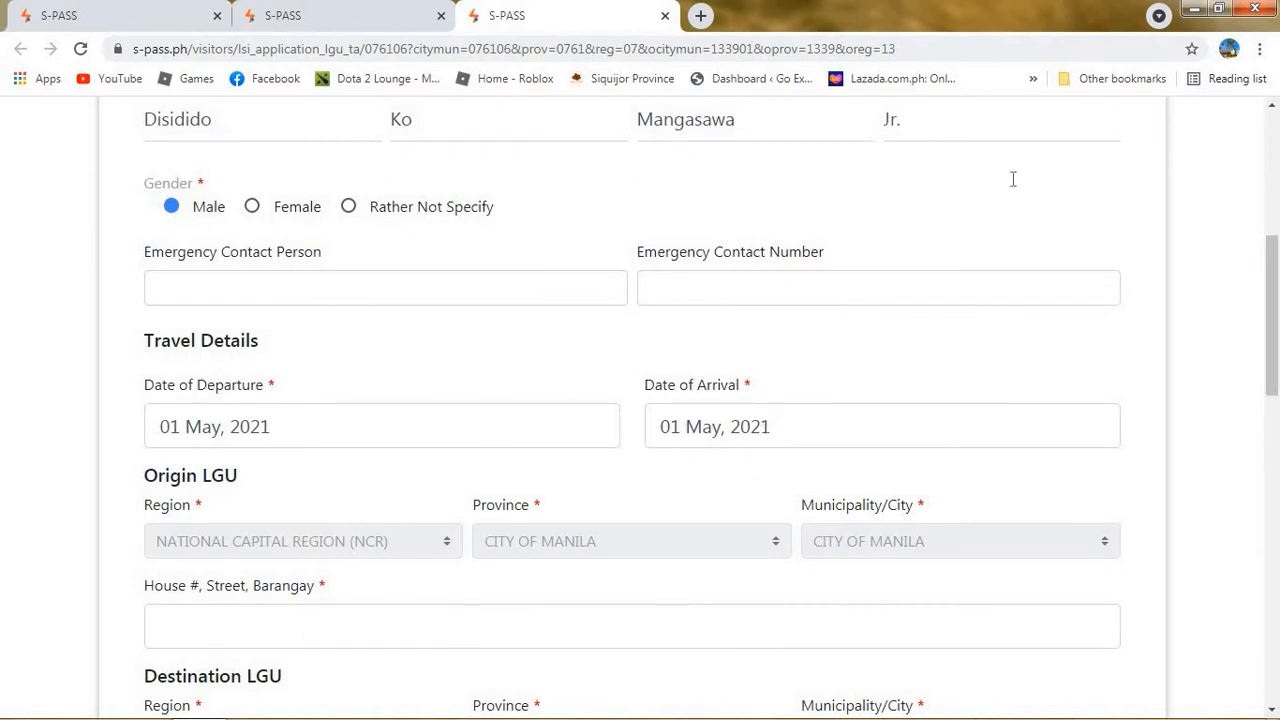
Enter Sampaloc as the origin street address and Poblacion as the destination street address.
scroll(726, 350, "down", 2)
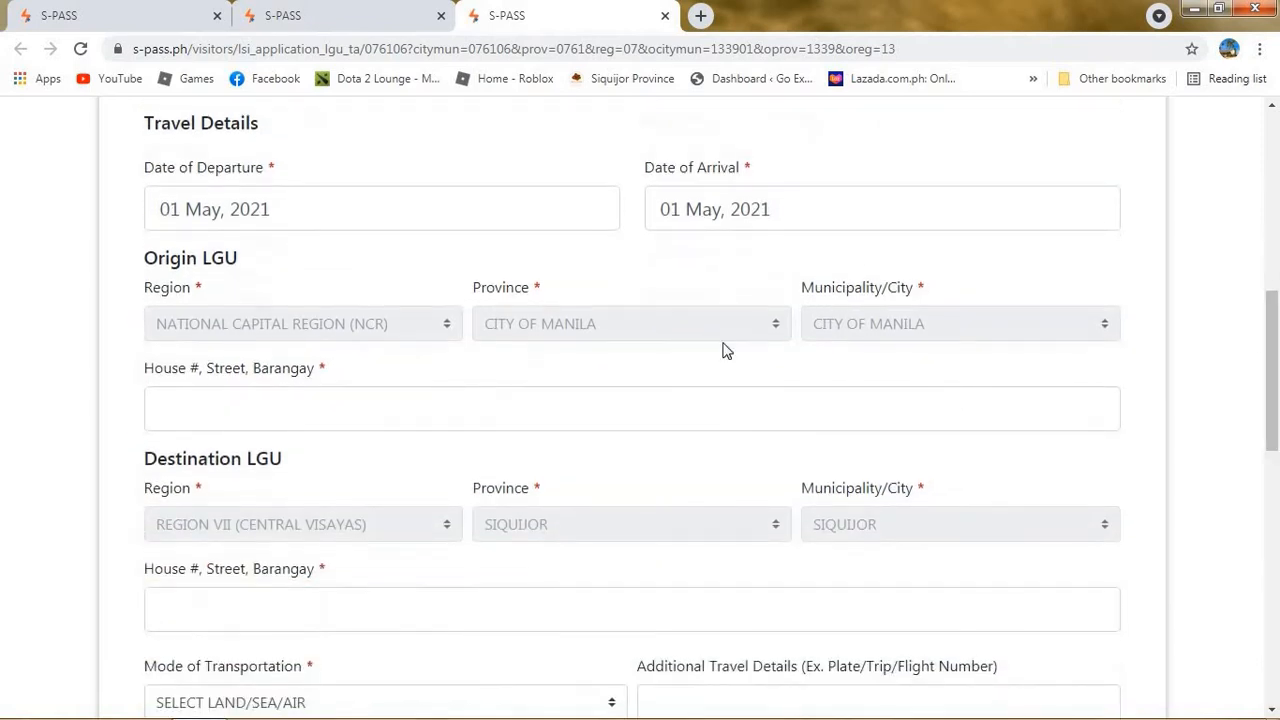
left_click(463, 411)
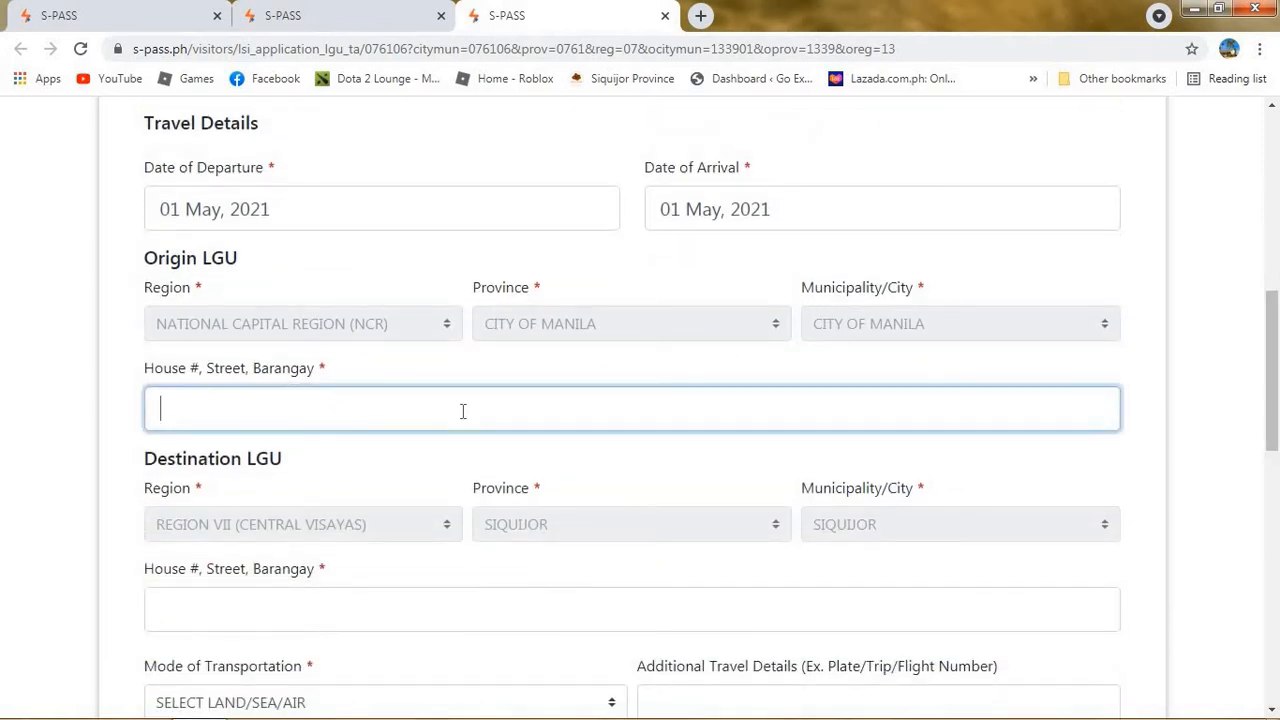
type("Sampaloc")
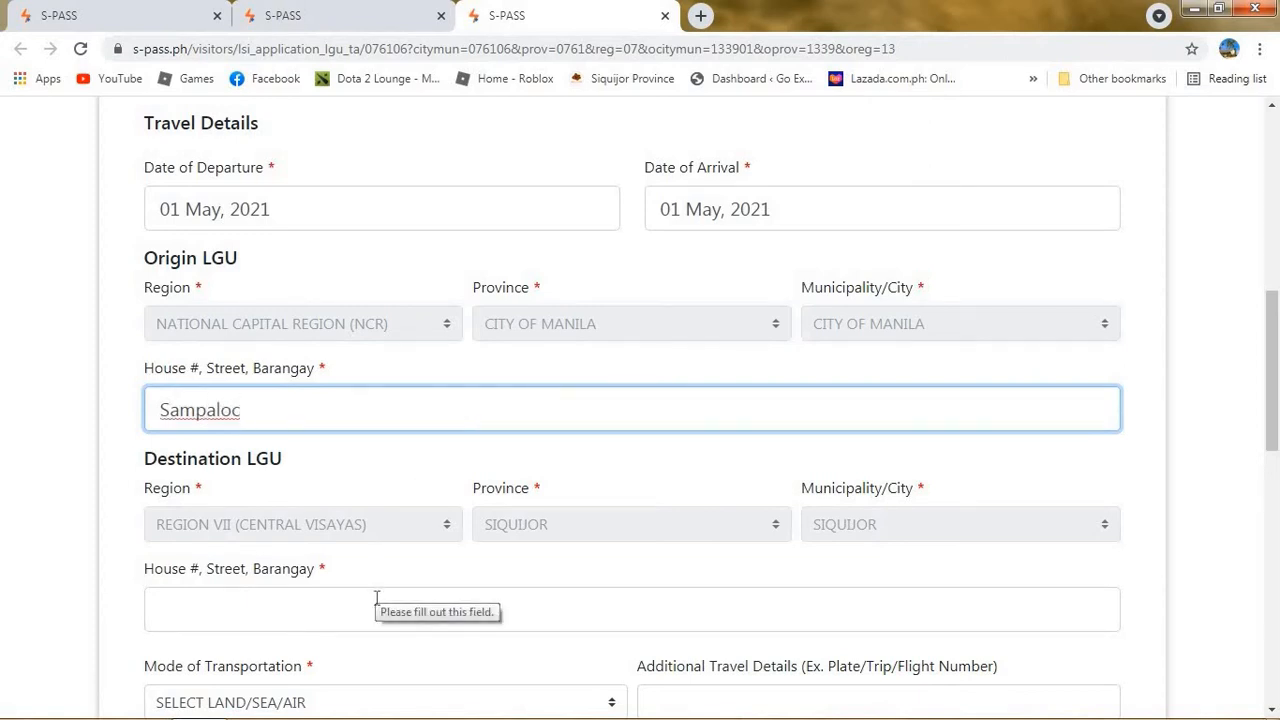
left_click(376, 598)
left_click_drag(326, 570, 230, 617)
left_click(230, 617)
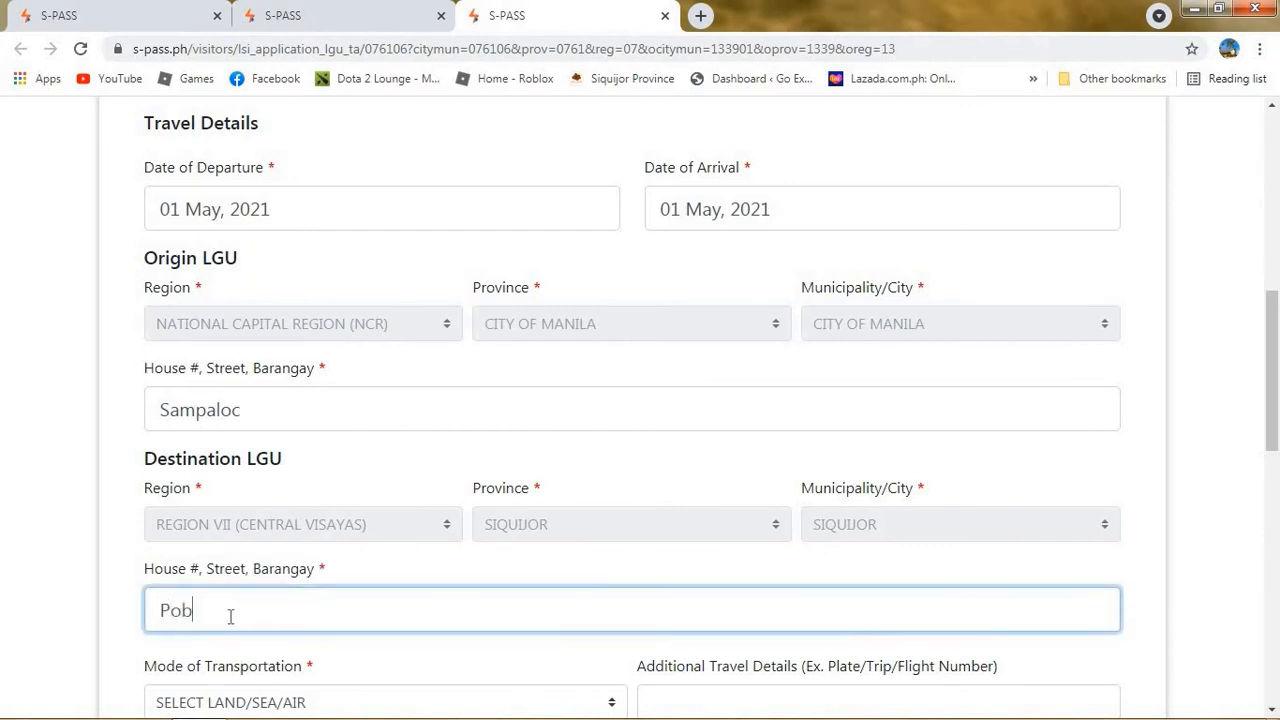
type("Poblacion")
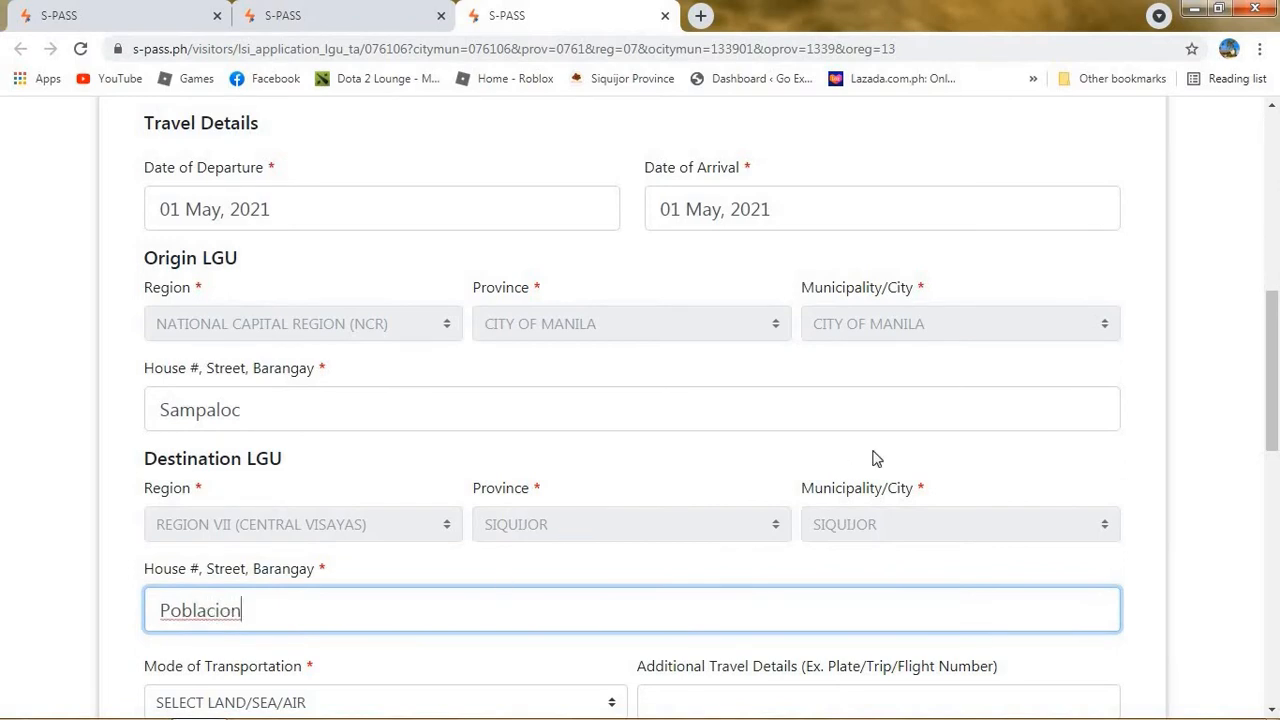
Set the transport type to Public and fill in the government-issued ID number.
left_click_drag(1273, 366, 1273, 481)
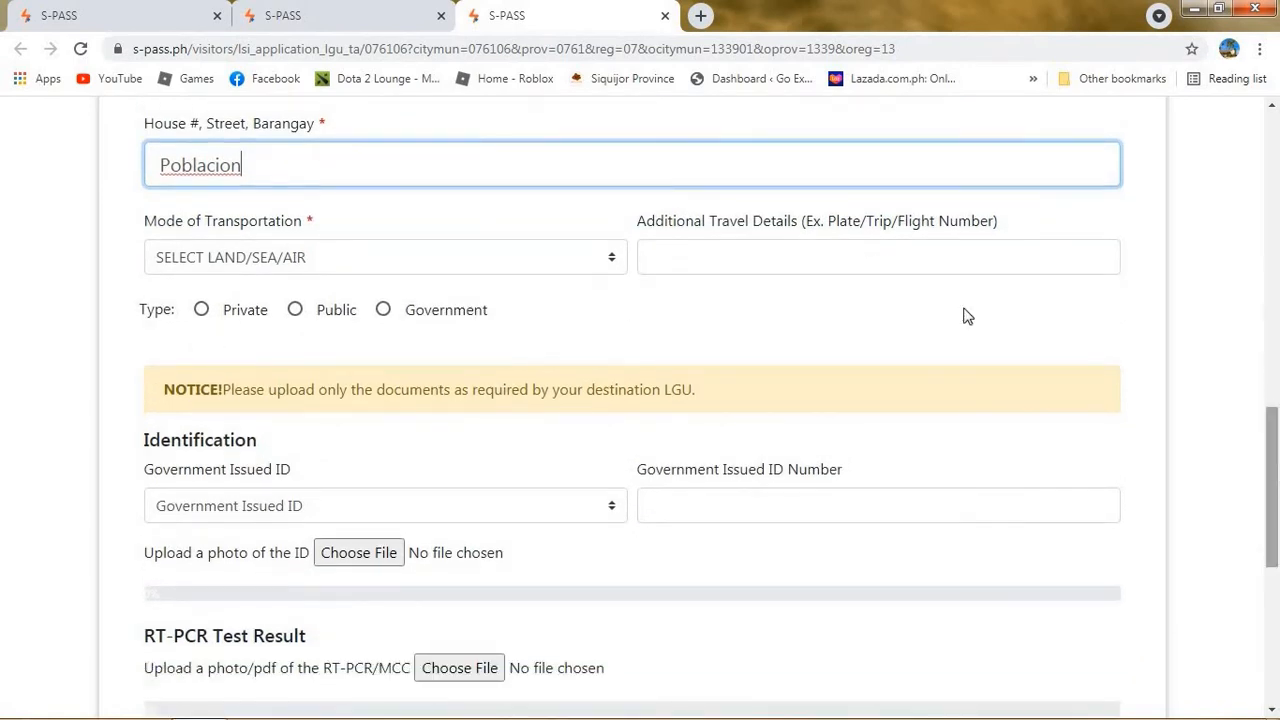
left_click(296, 311)
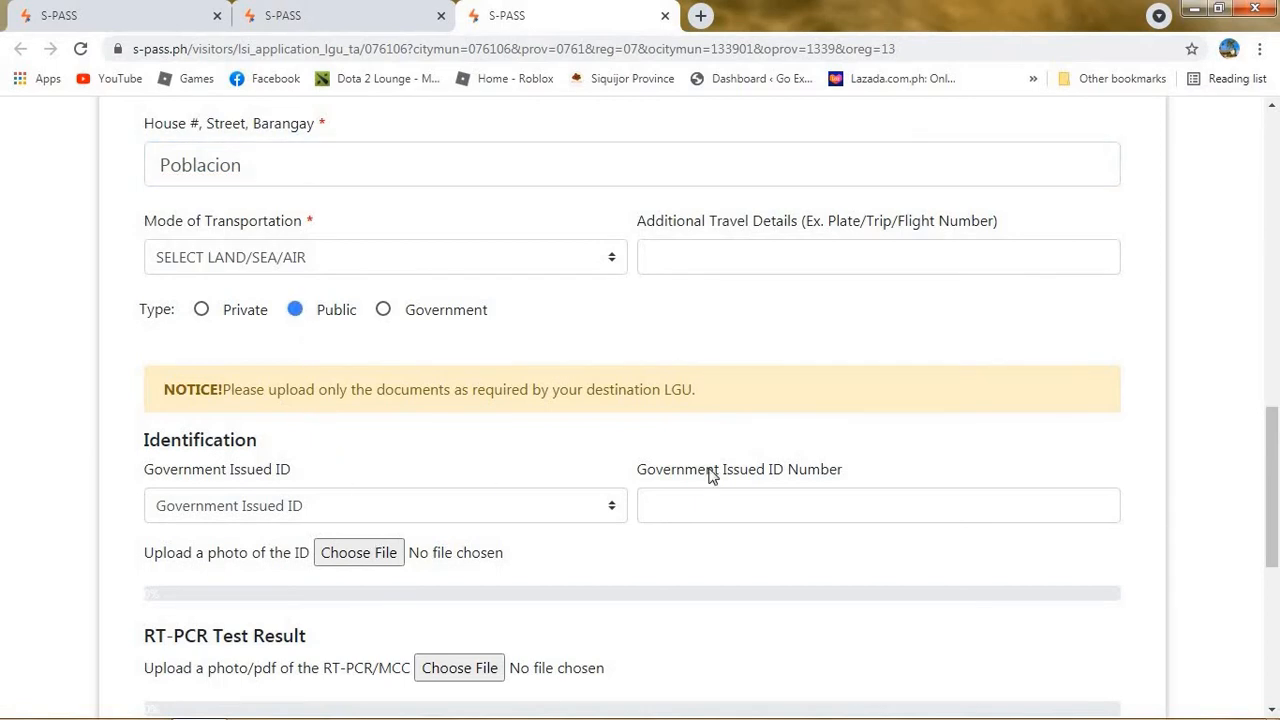
left_click(701, 517)
type("huefuhejf")
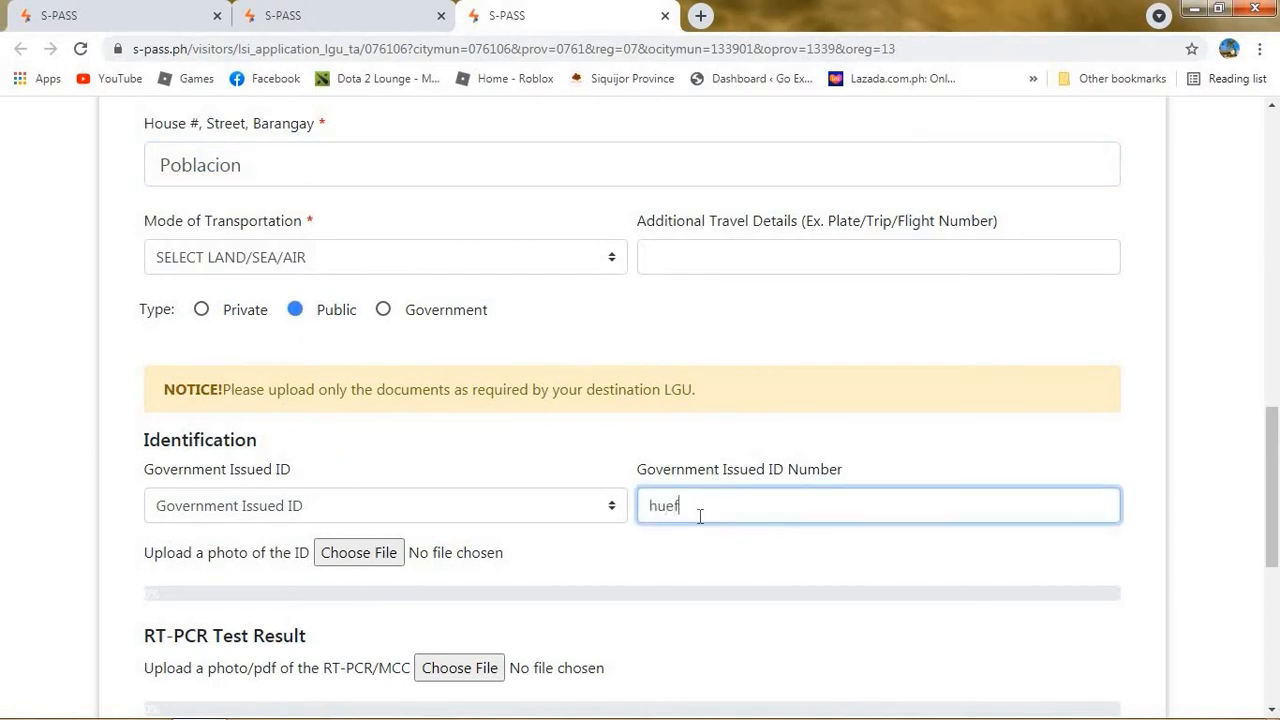
key("BackSpace")
key("BackSpace")
key("BackSpace")
key("BackSpace")
key("BackSpace")
key("BackSpace")
key("BackSpace")
key("BackSpace")
left_click_drag(1272, 496, 1276, 541)
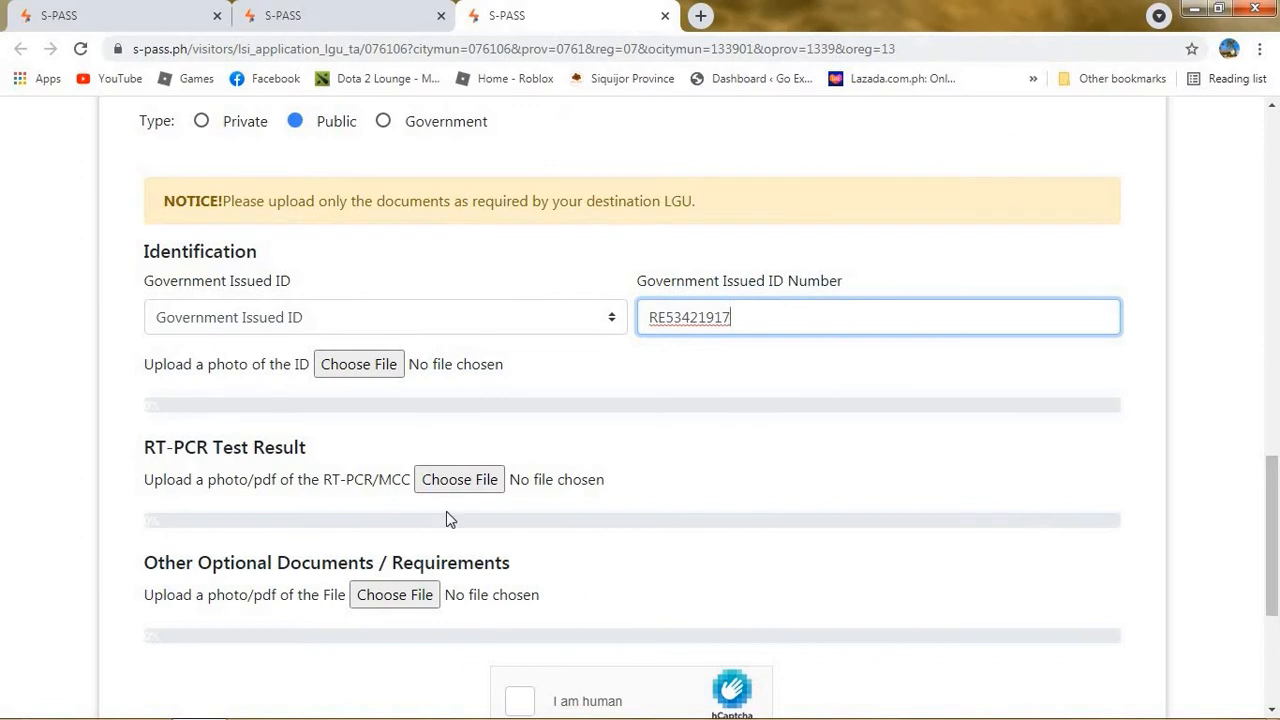
Attach the ID card photo and RT-PCR result image from the SPASS DEOMEDES folder.
left_click(372, 366)
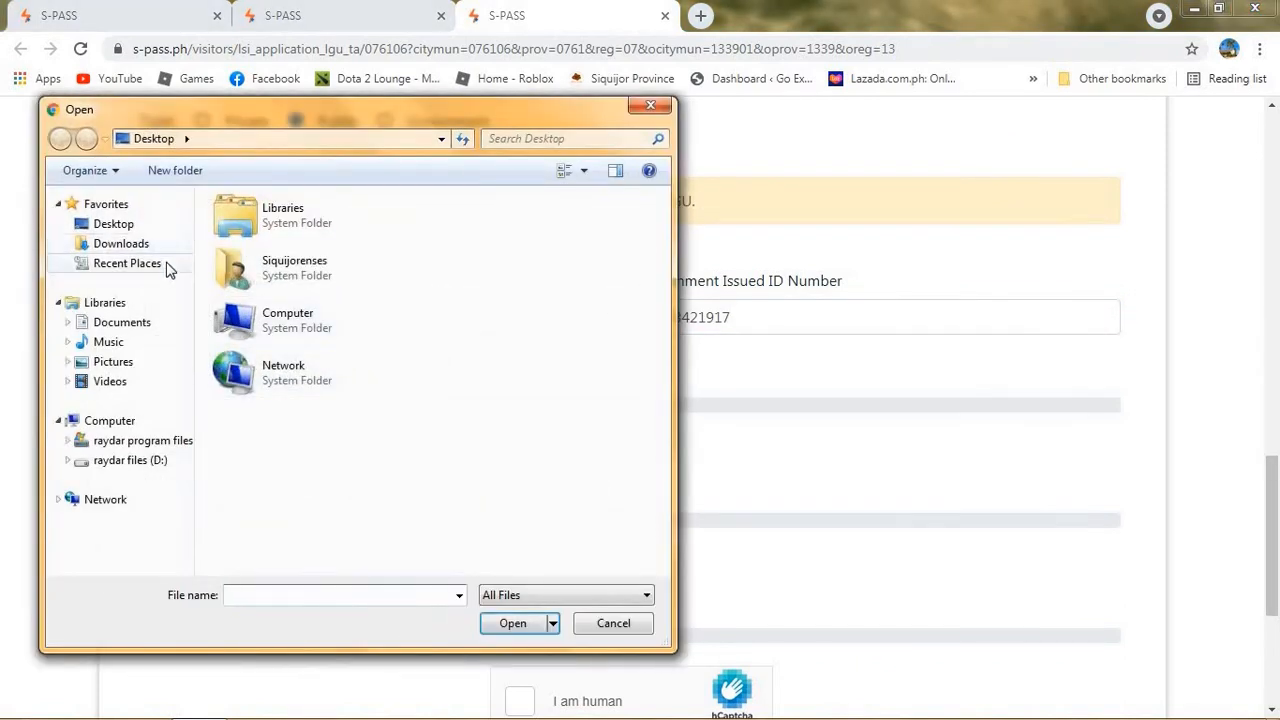
left_click(104, 325)
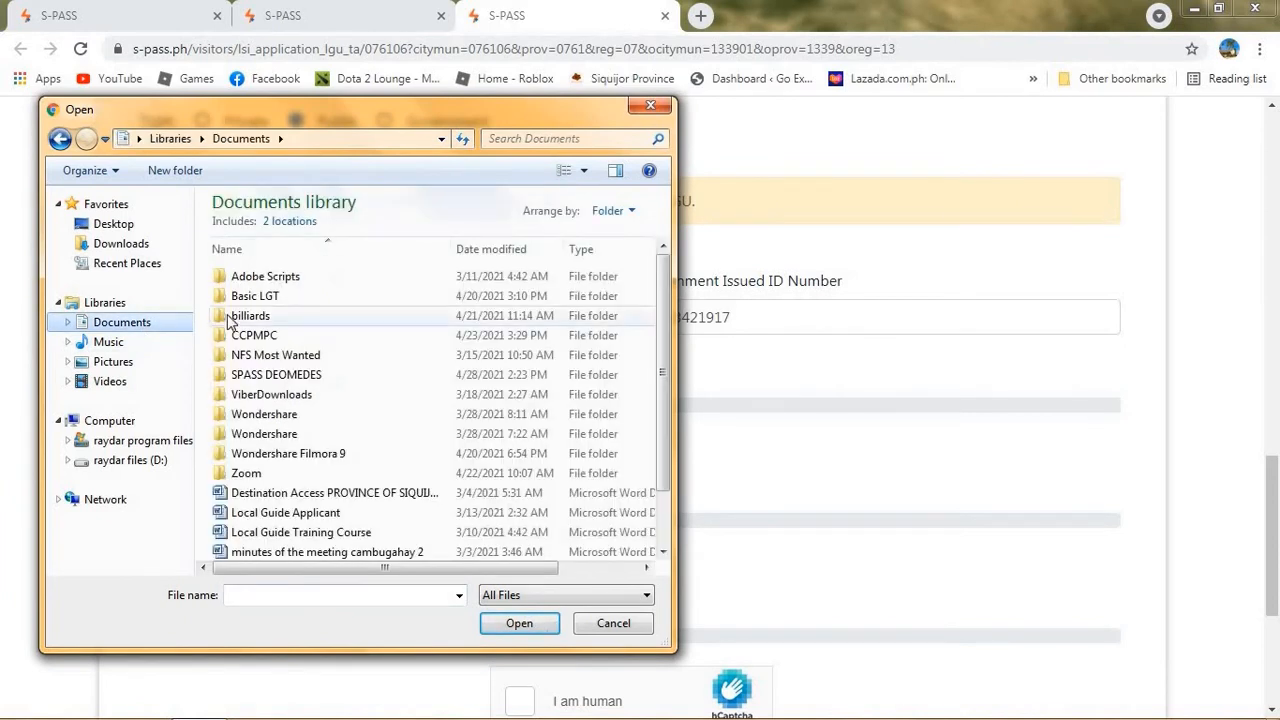
left_click(312, 377)
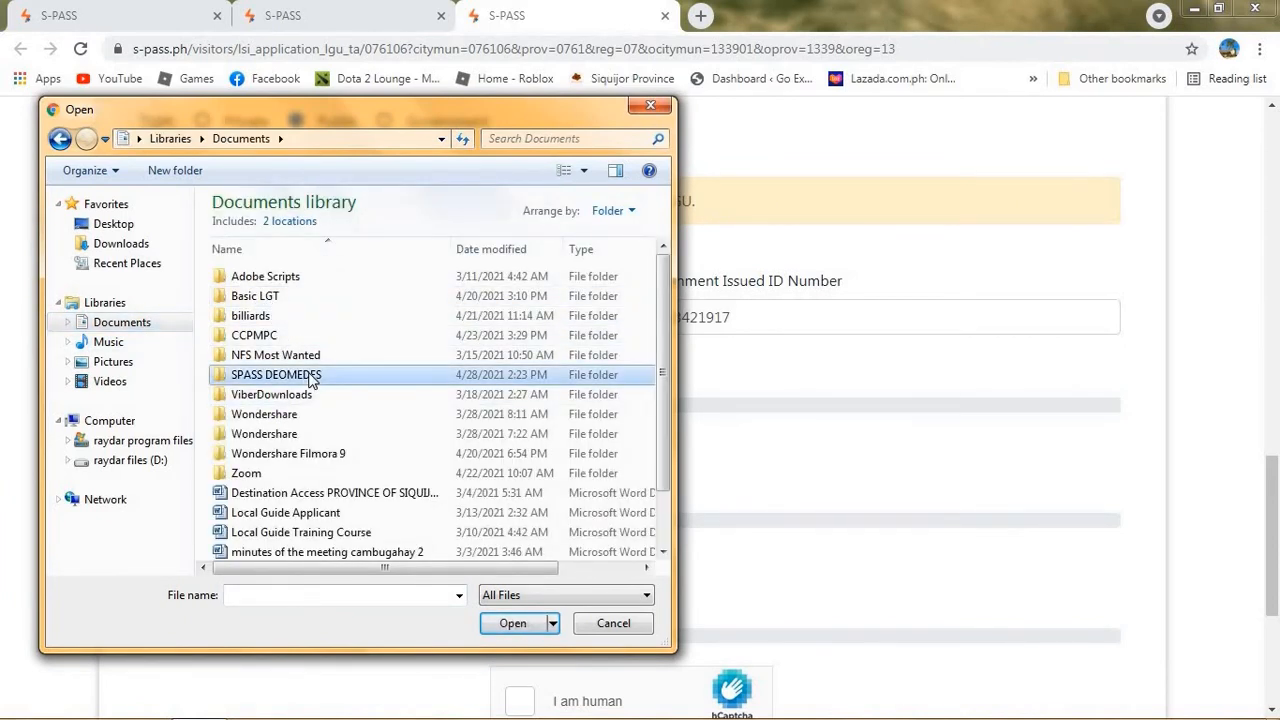
double_click(312, 376)
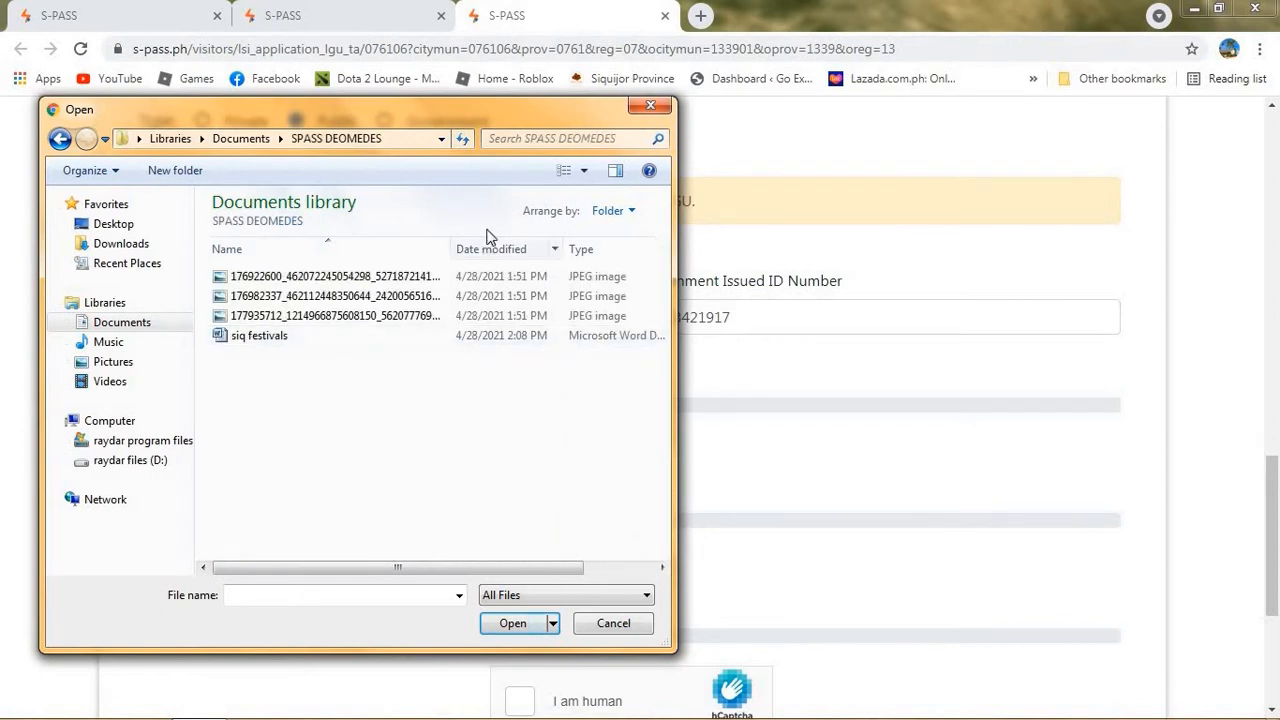
left_click(566, 170)
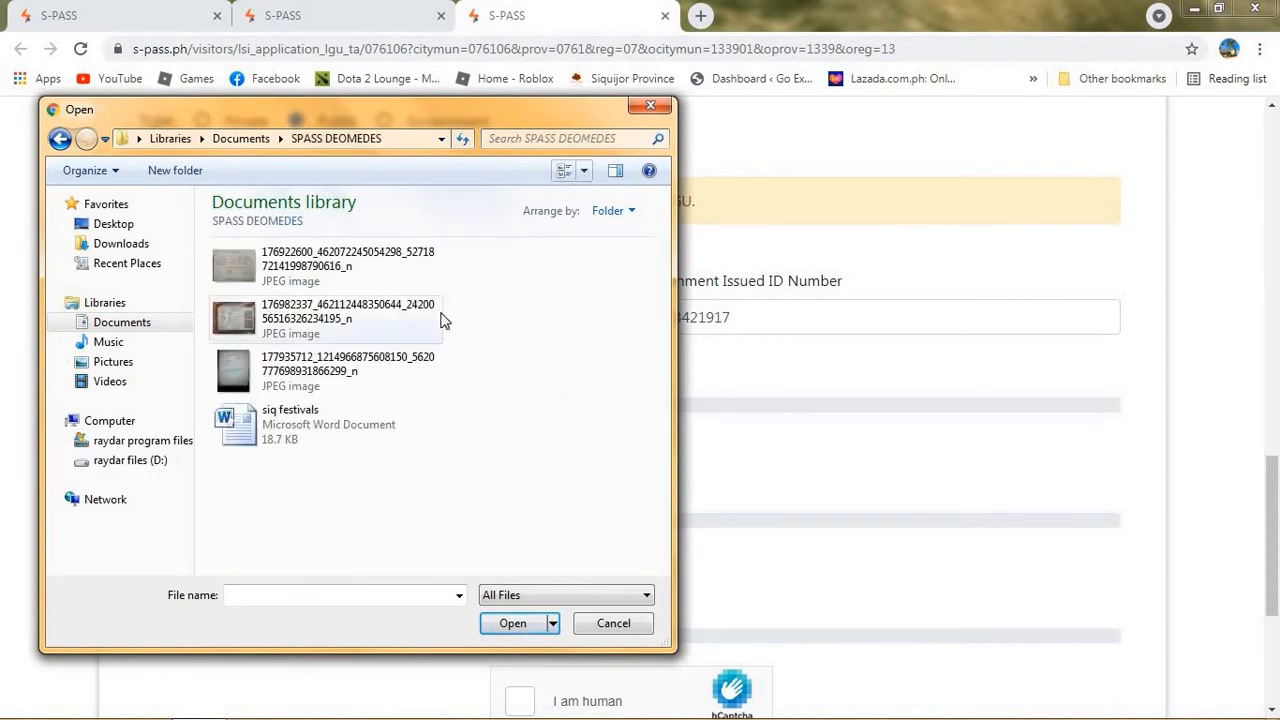
left_click(564, 172)
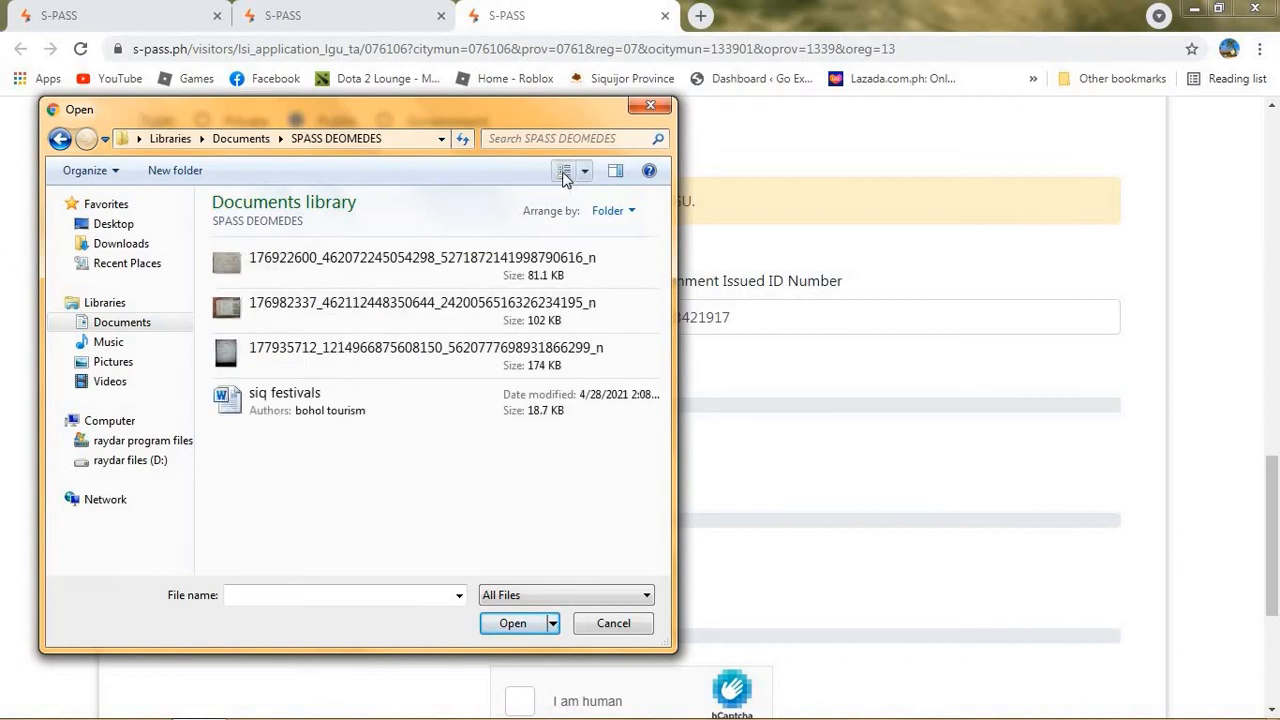
left_click(564, 172)
double_click(366, 300)
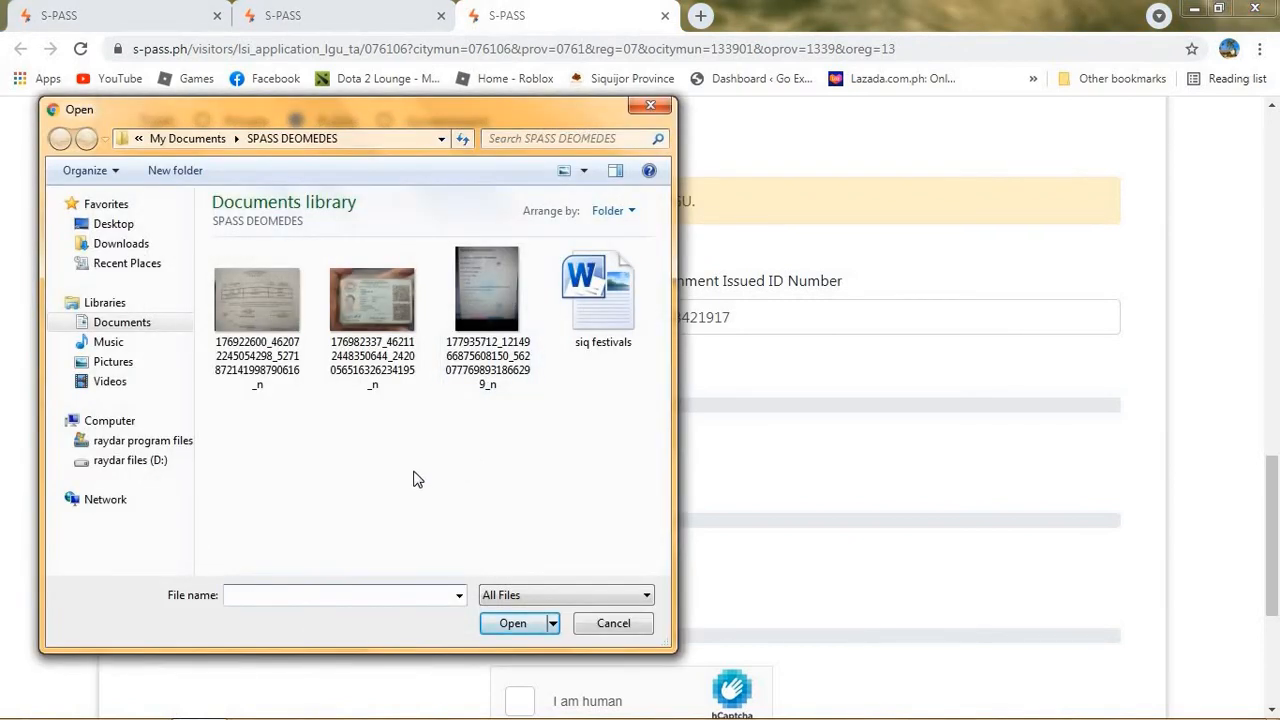
double_click(265, 346)
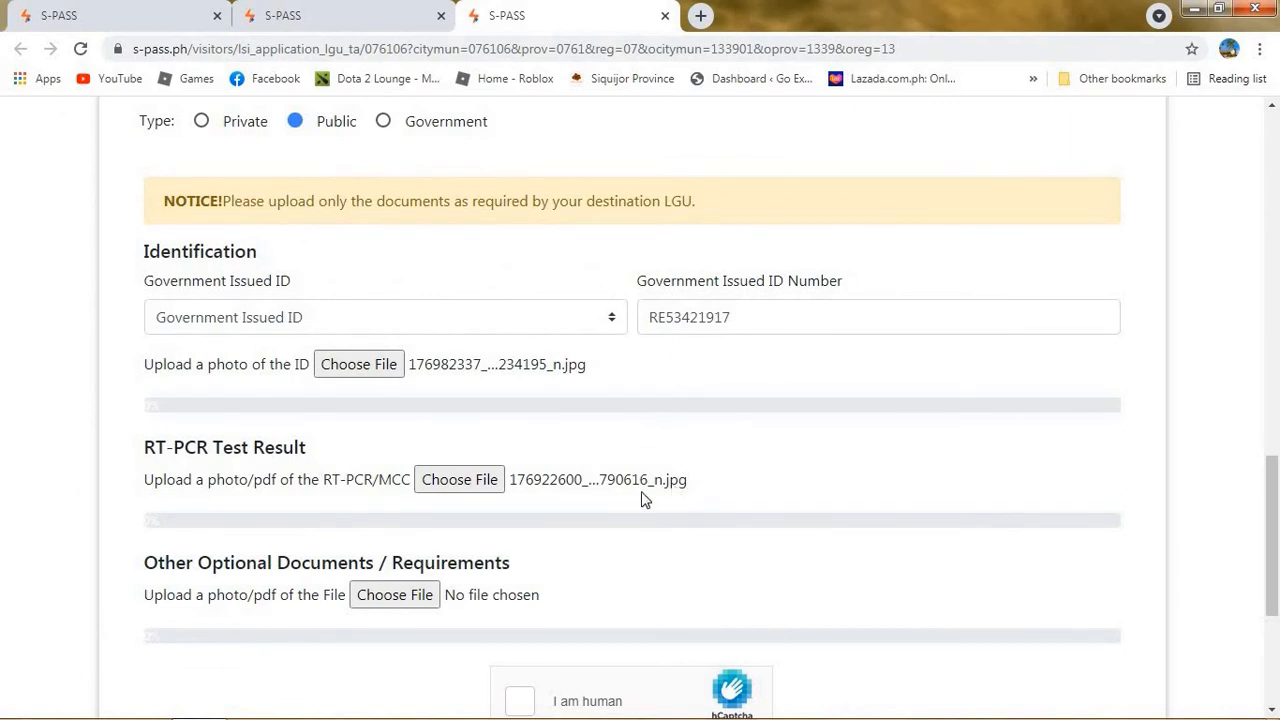
Pass the hCaptcha by selecting the four motorcycle images, then attempt to submit the permit.
left_click_drag(605, 490, 461, 360)
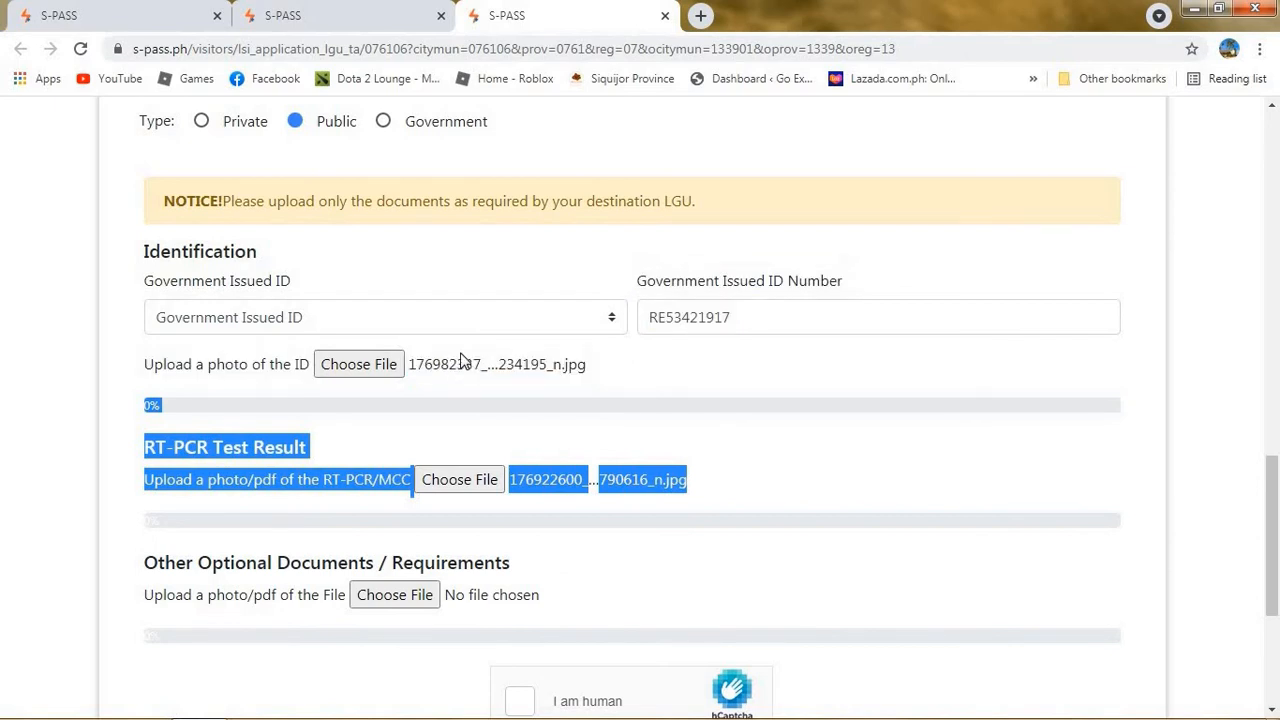
left_click(681, 373)
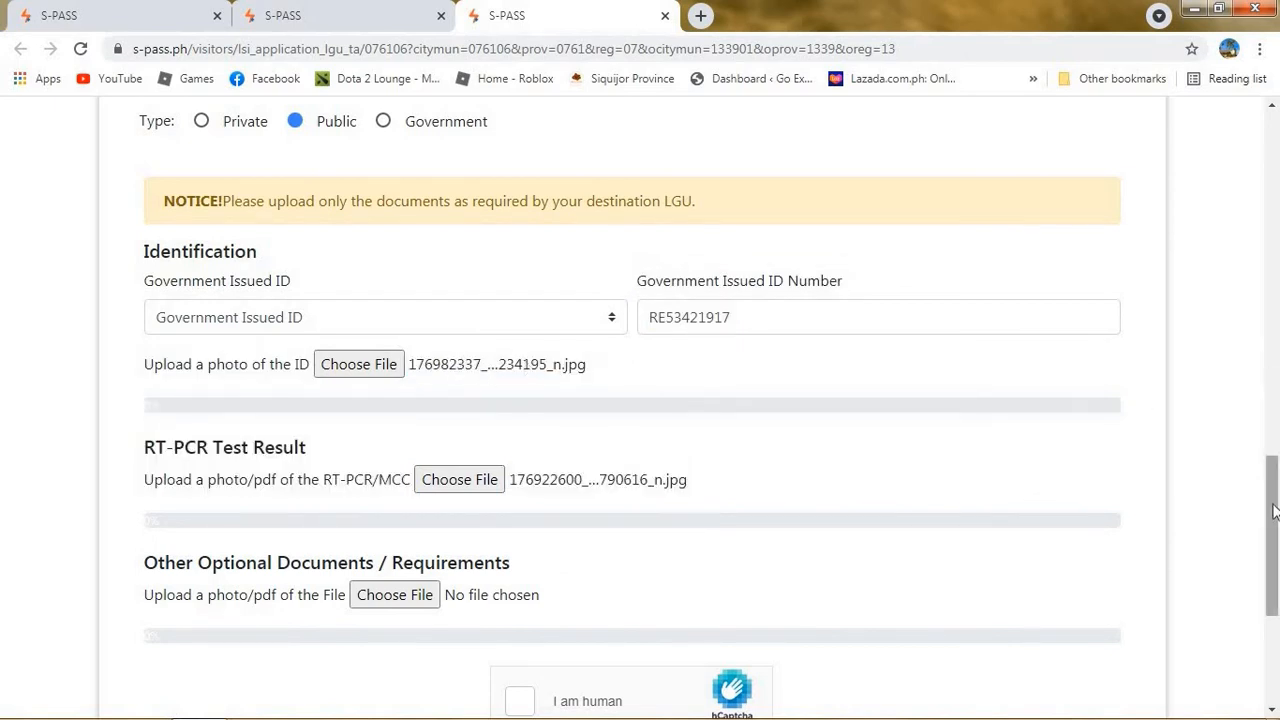
left_click_drag(1273, 511, 1273, 597)
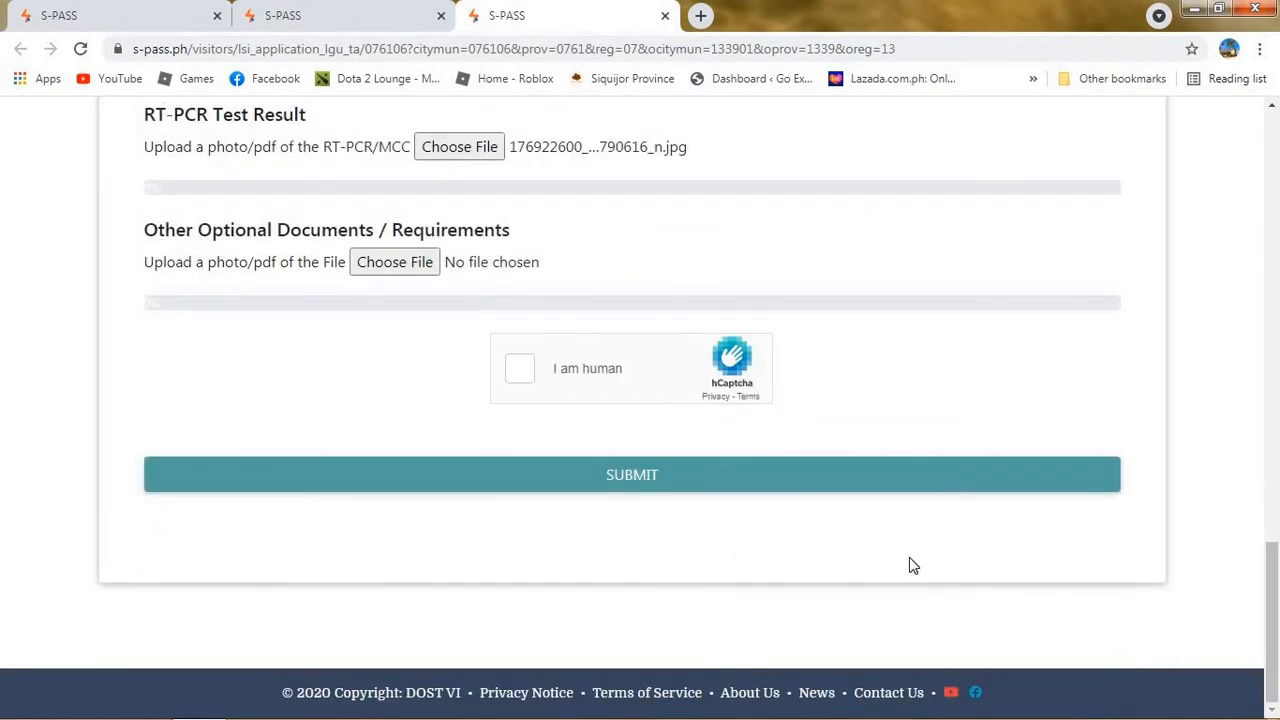
left_click(521, 372)
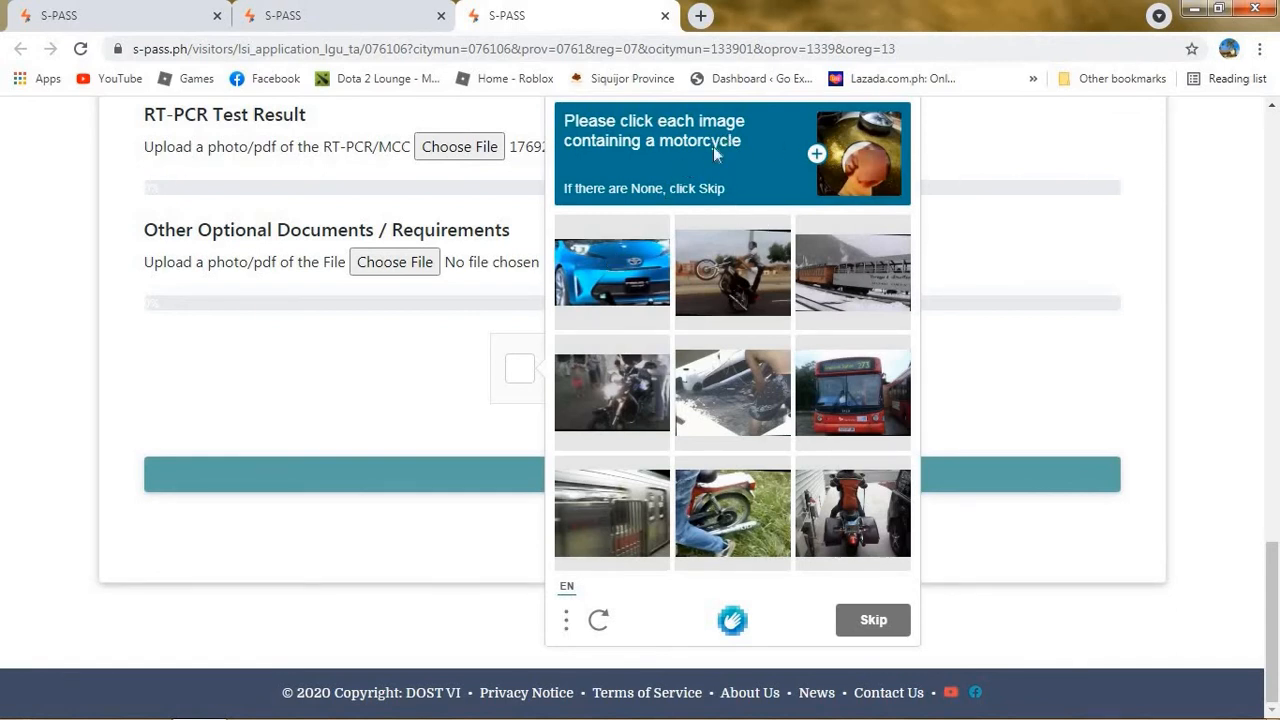
left_click(742, 280)
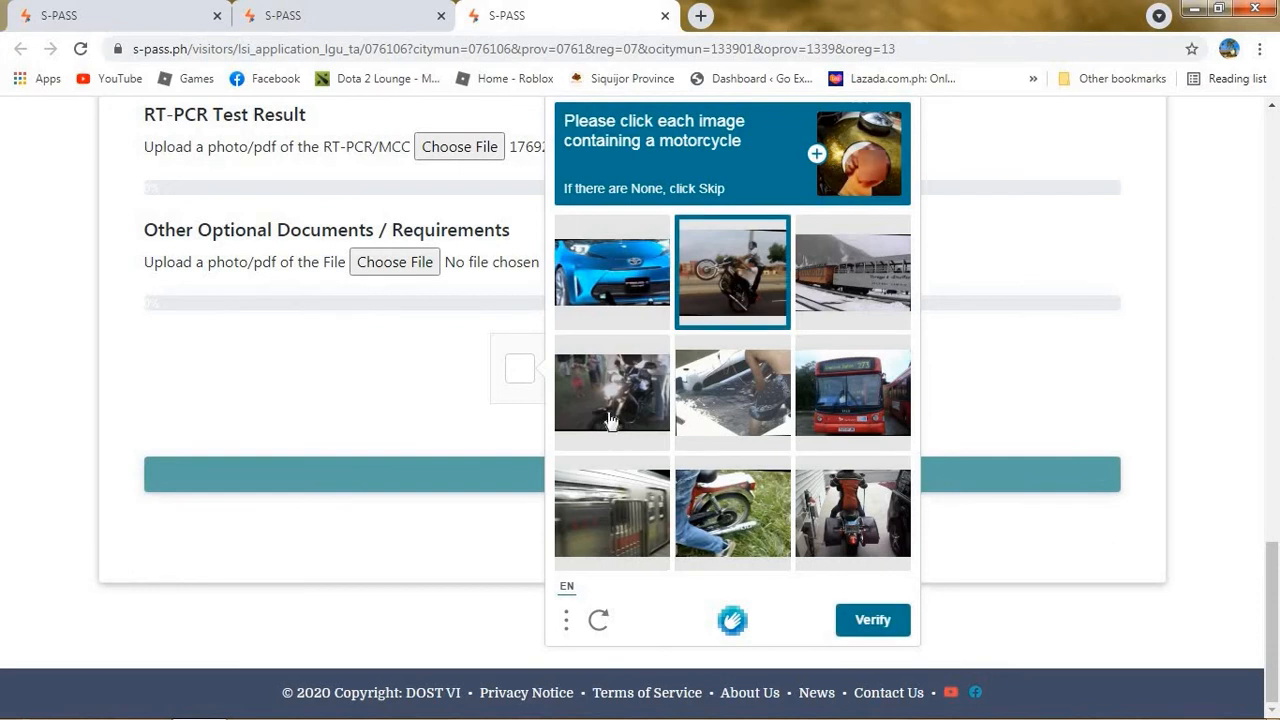
left_click(610, 420)
left_click(718, 515)
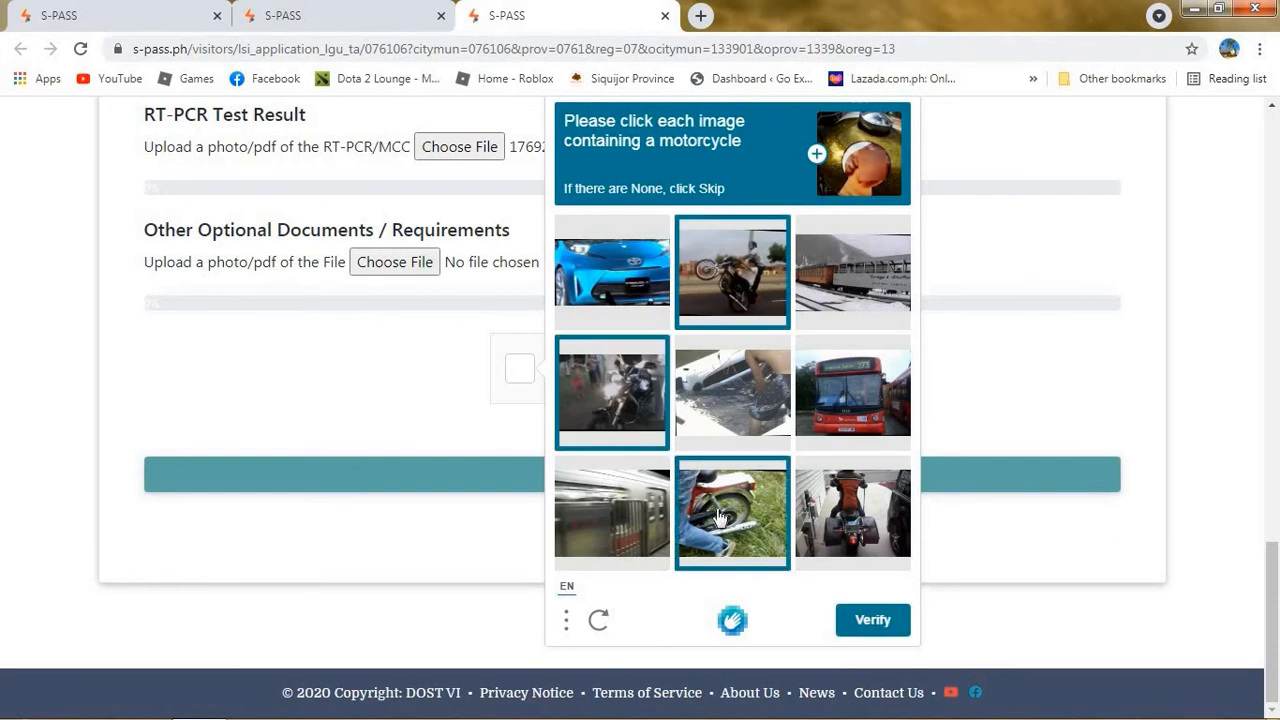
left_click(815, 515)
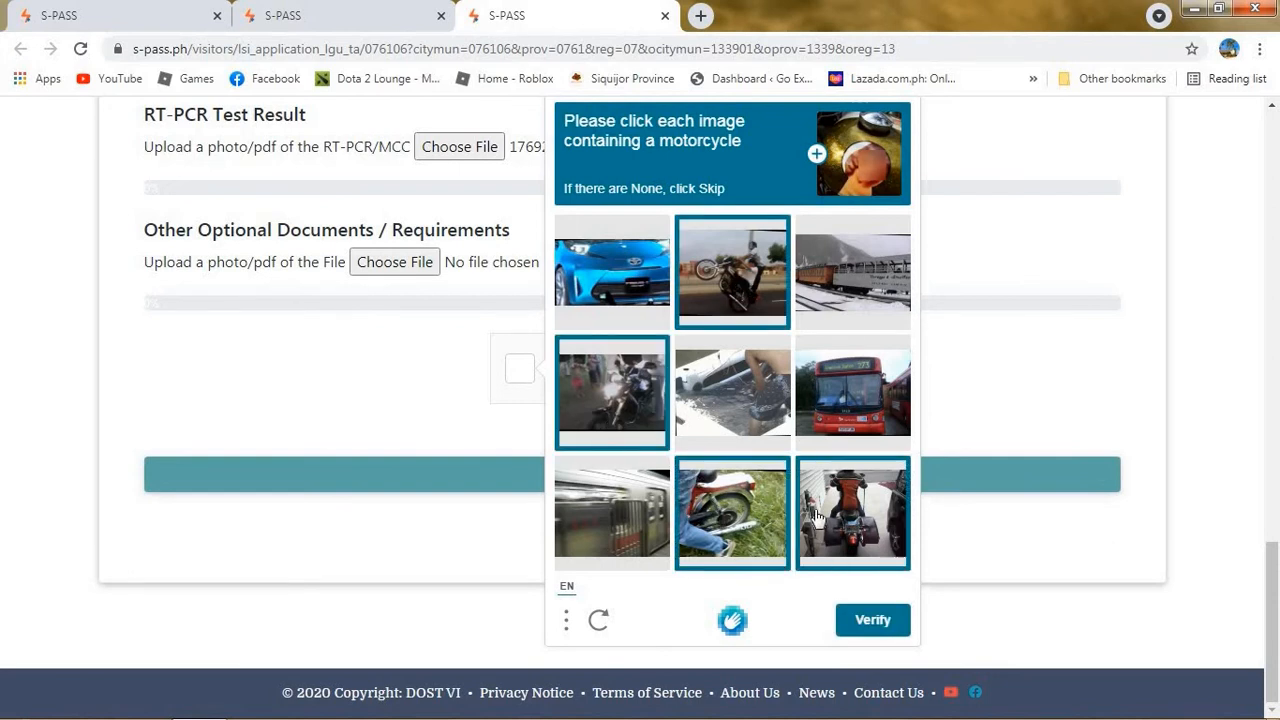
left_click(861, 620)
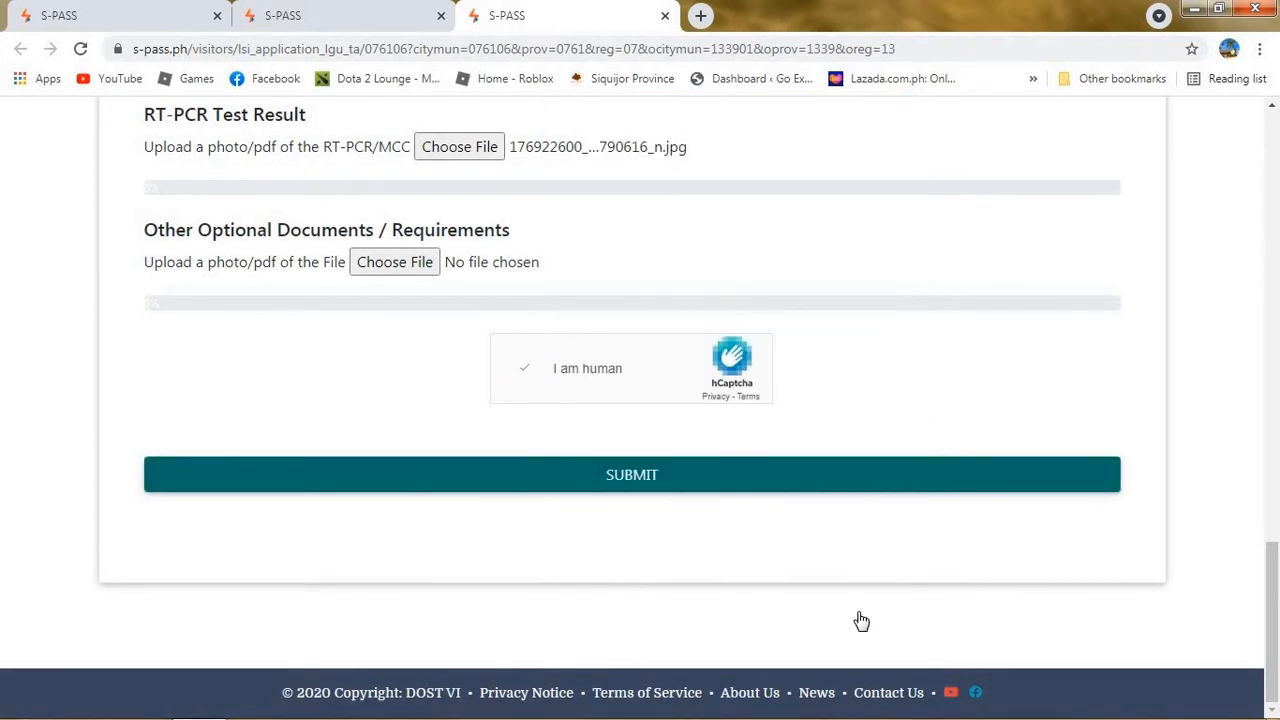
left_click(781, 477)
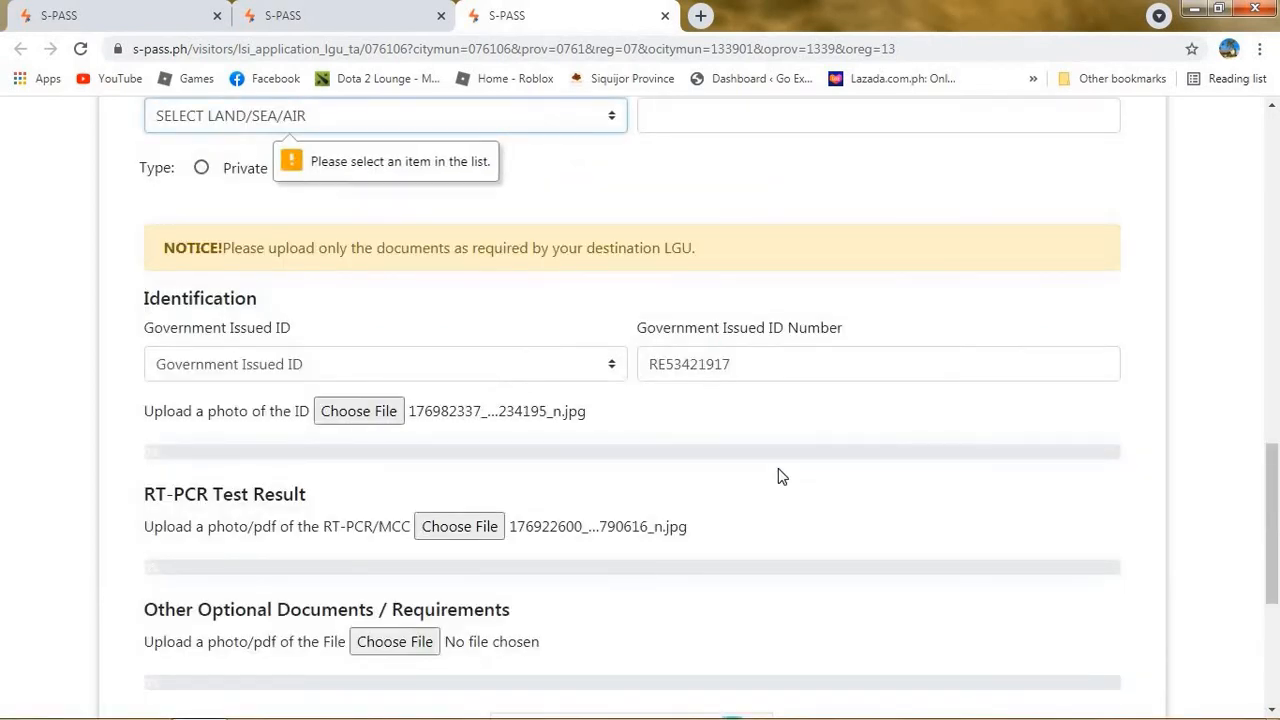
Choose Air as the land/sea/air mode of travel and submit the application.
left_click(483, 114)
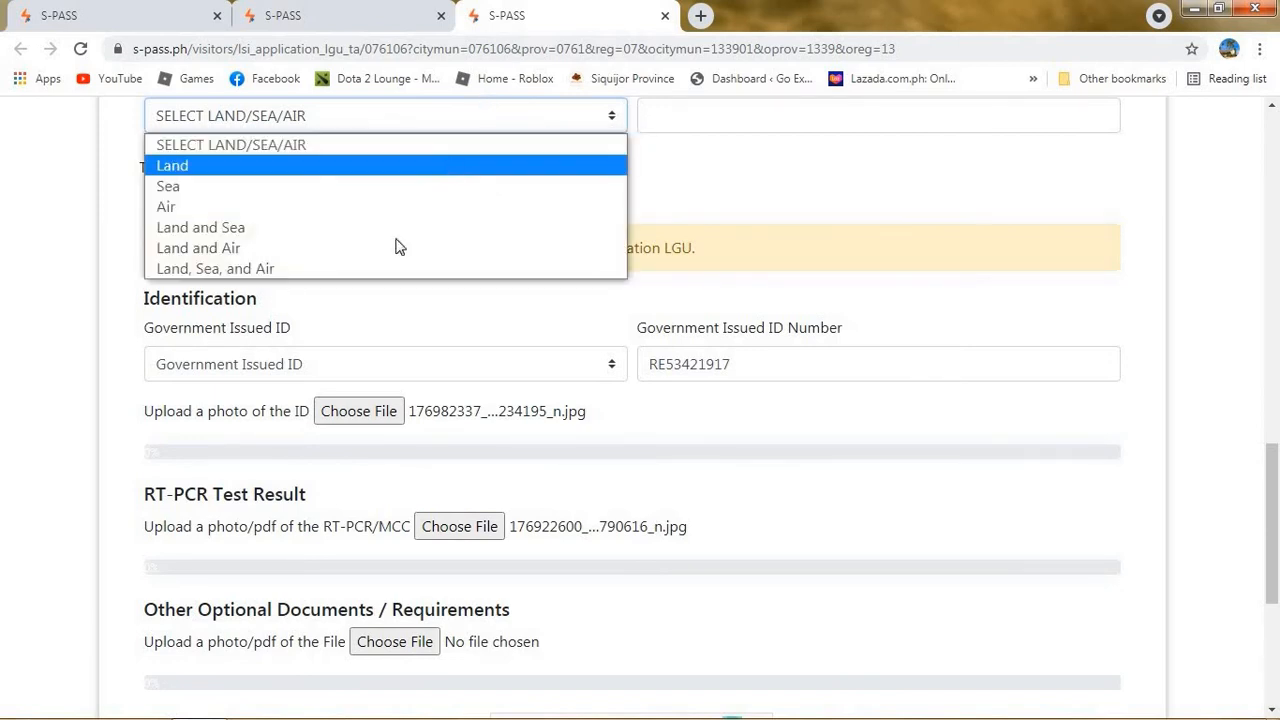
left_click(336, 217)
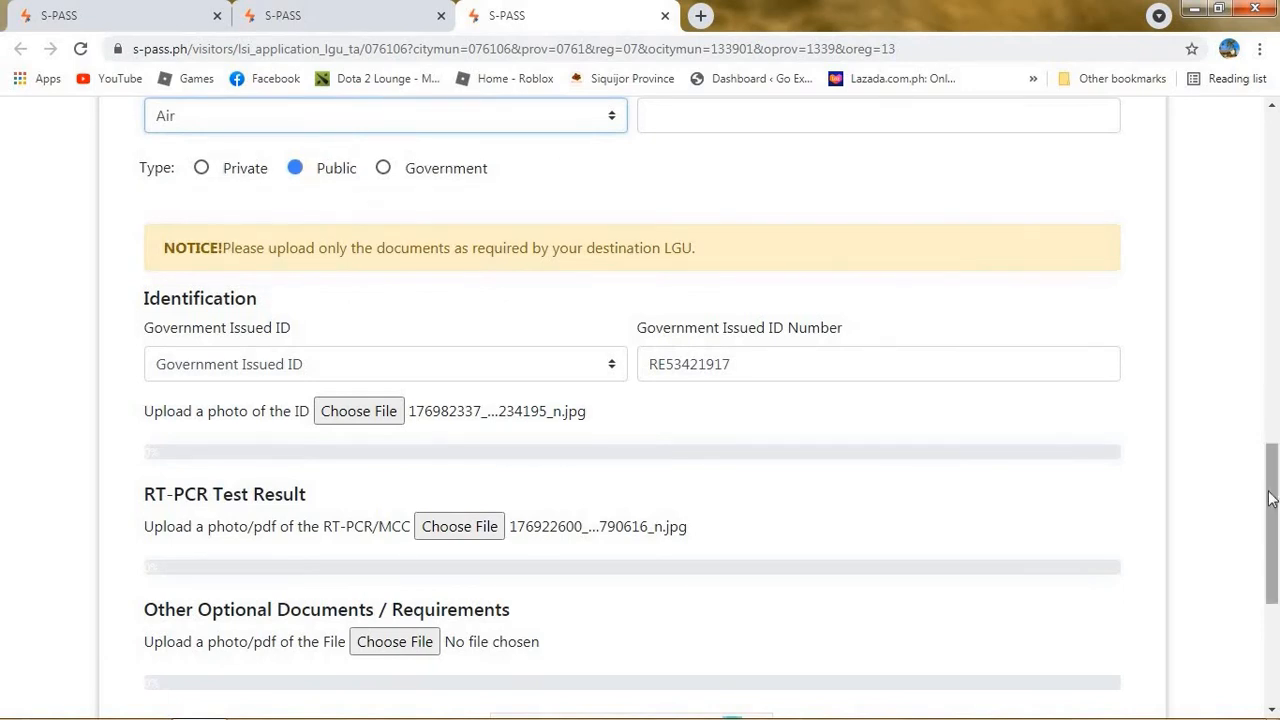
left_click_drag(1270, 487, 1268, 594)
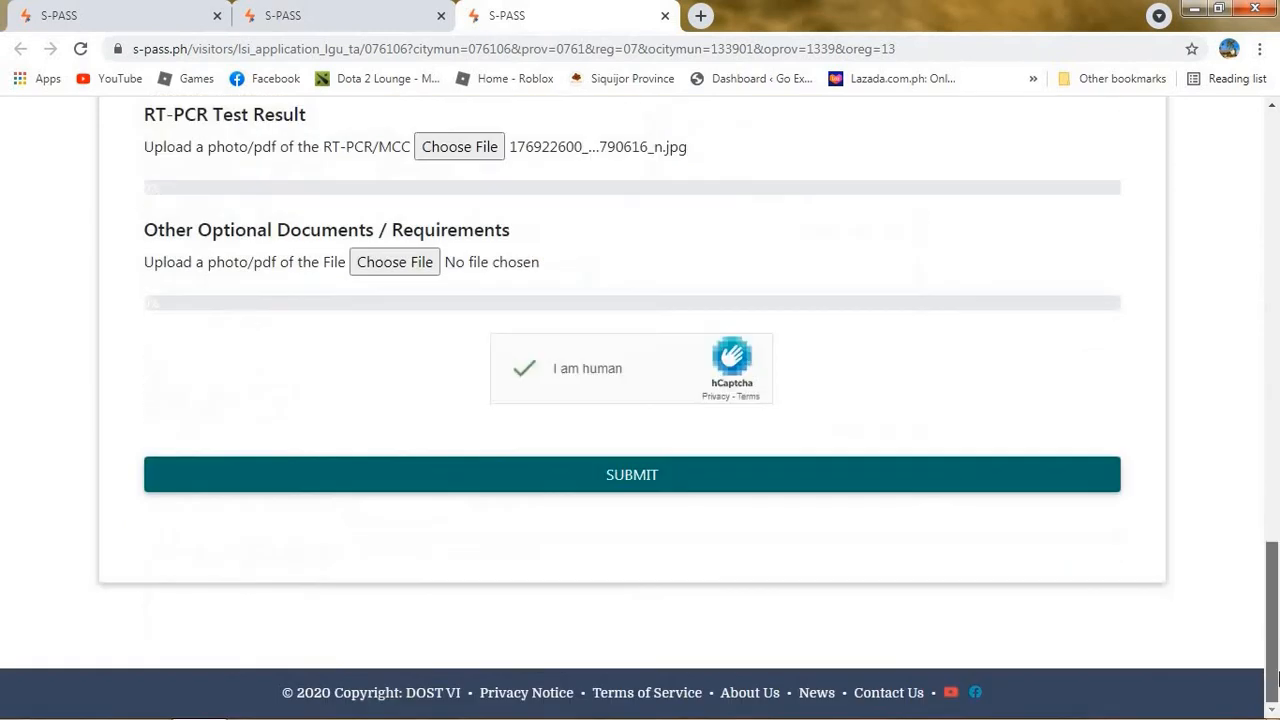
left_click(904, 481)
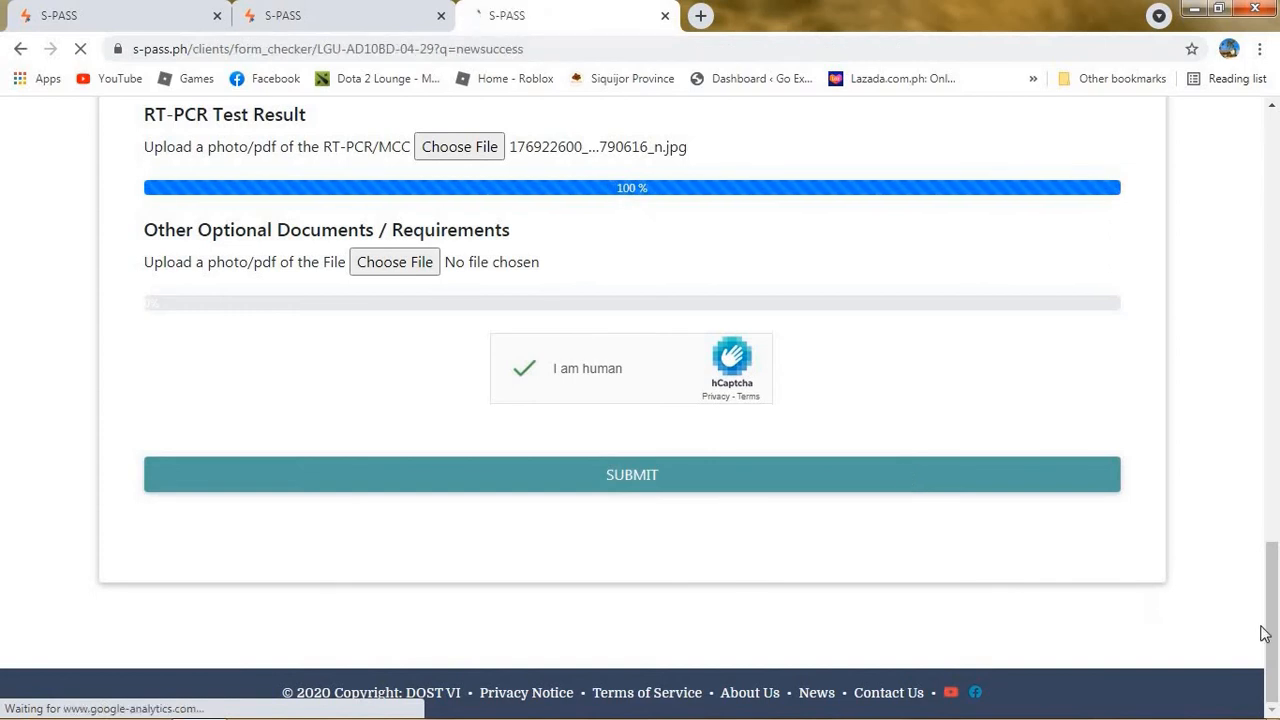
Dismiss the Congratulations message and highlight the STATUS: PENDING line on the permit.
scroll(1273, 595, "up", 1)
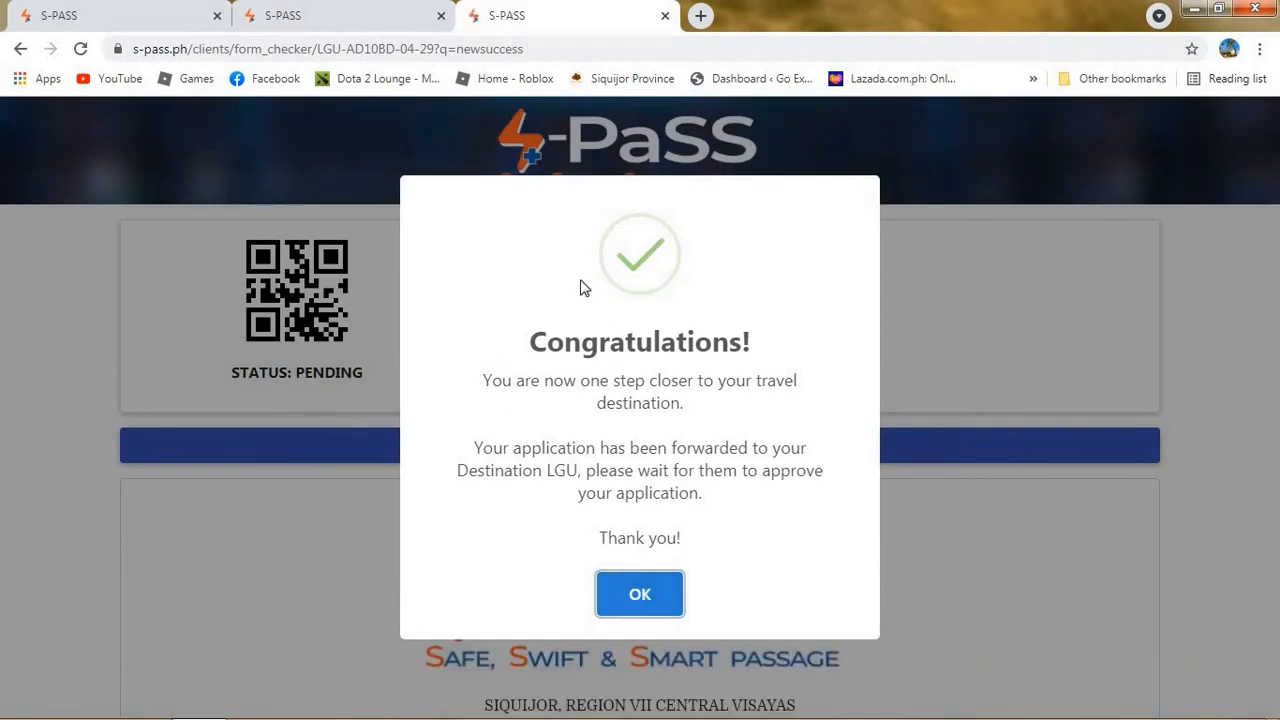
left_click_drag(527, 340, 744, 570)
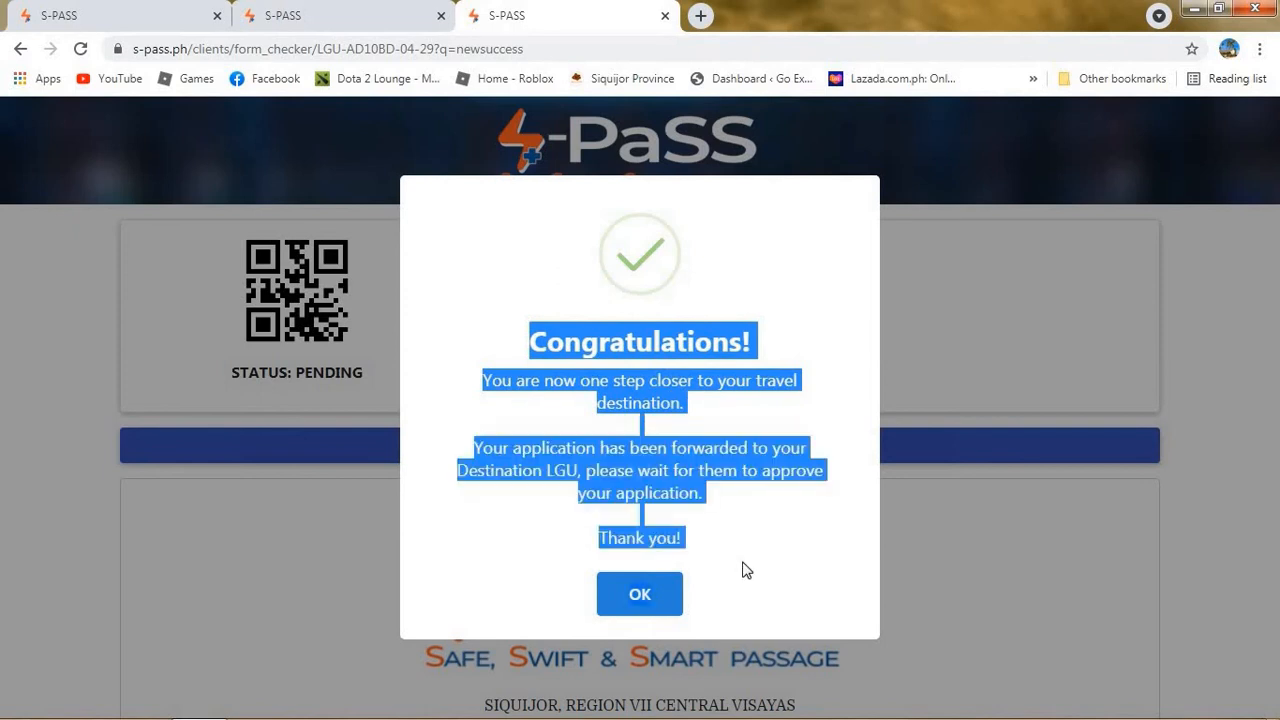
left_click(642, 596)
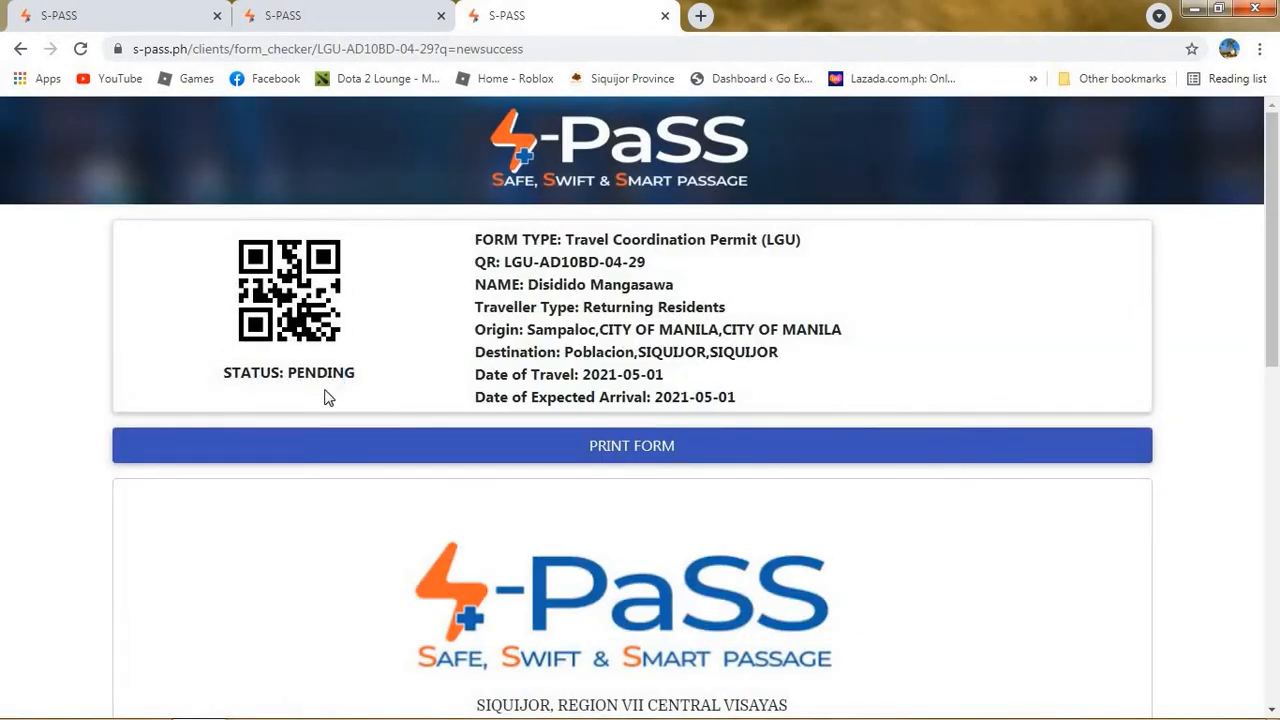
left_click_drag(325, 397, 225, 388)
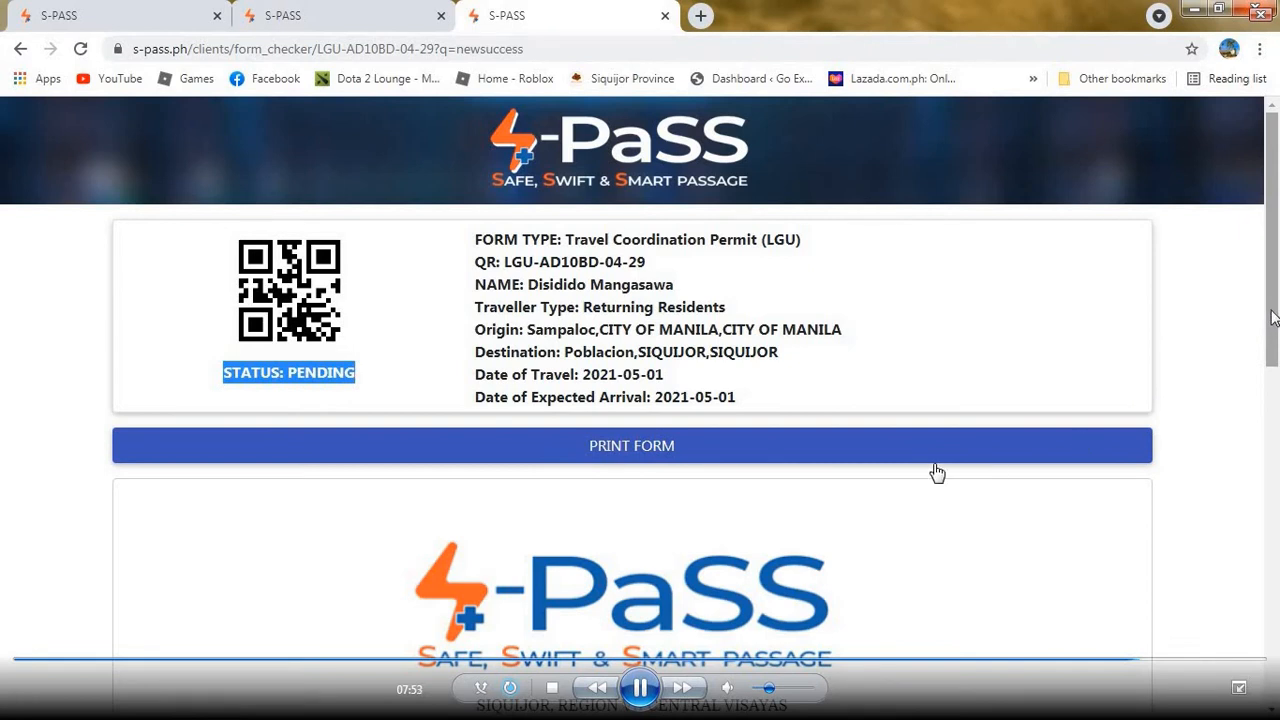
Scroll the permit page, then show and close the hidden notification-area icons.
left_click_drag(1272, 320, 1273, 228)
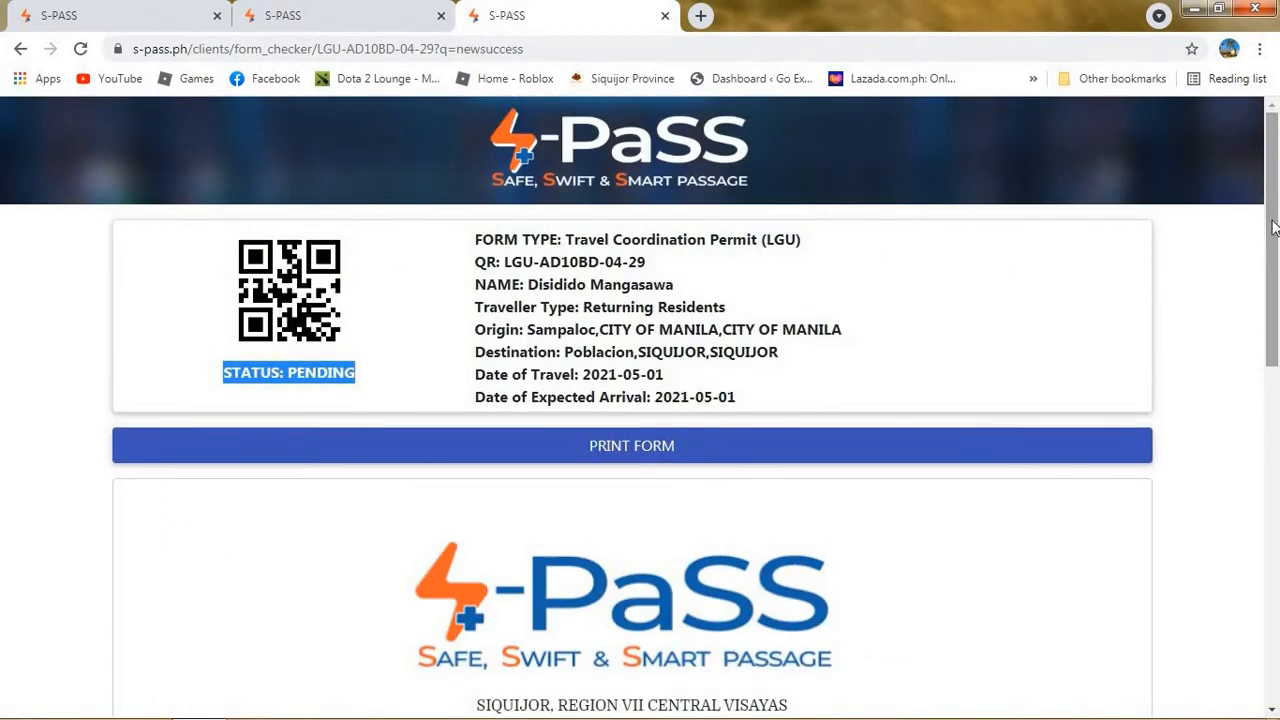
mouse_move(1174, 714)
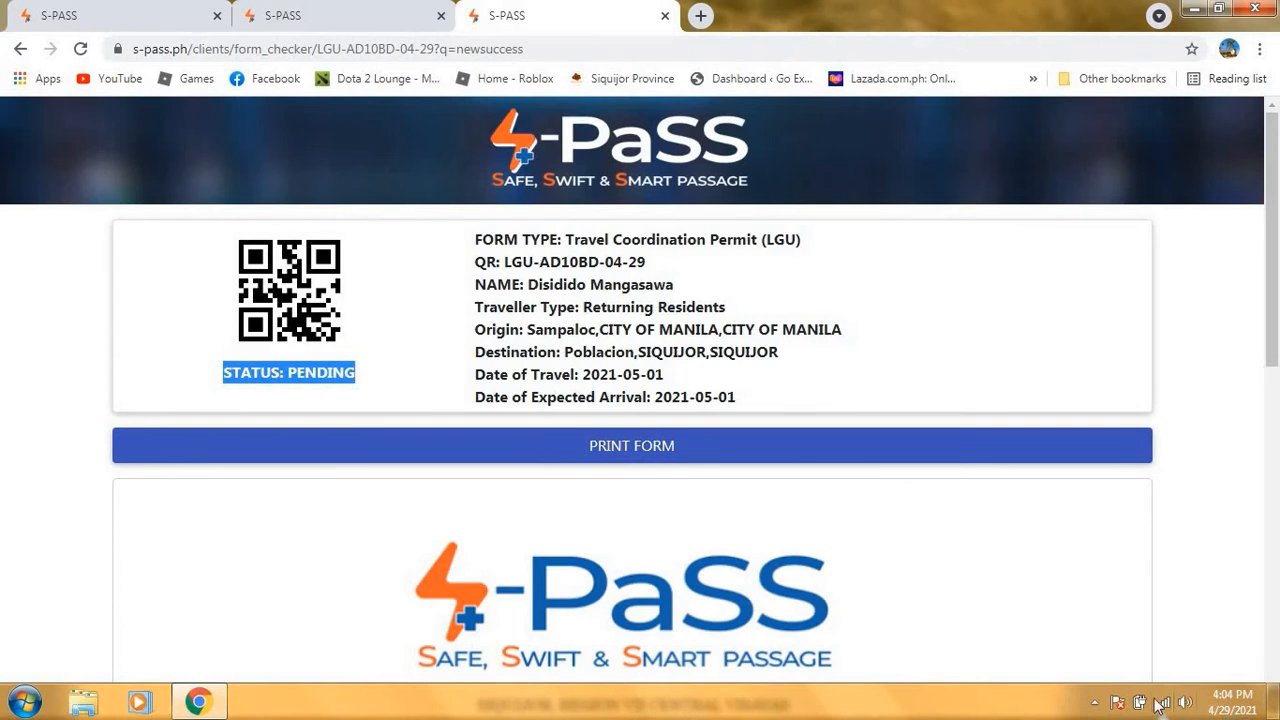
left_click(1094, 703)
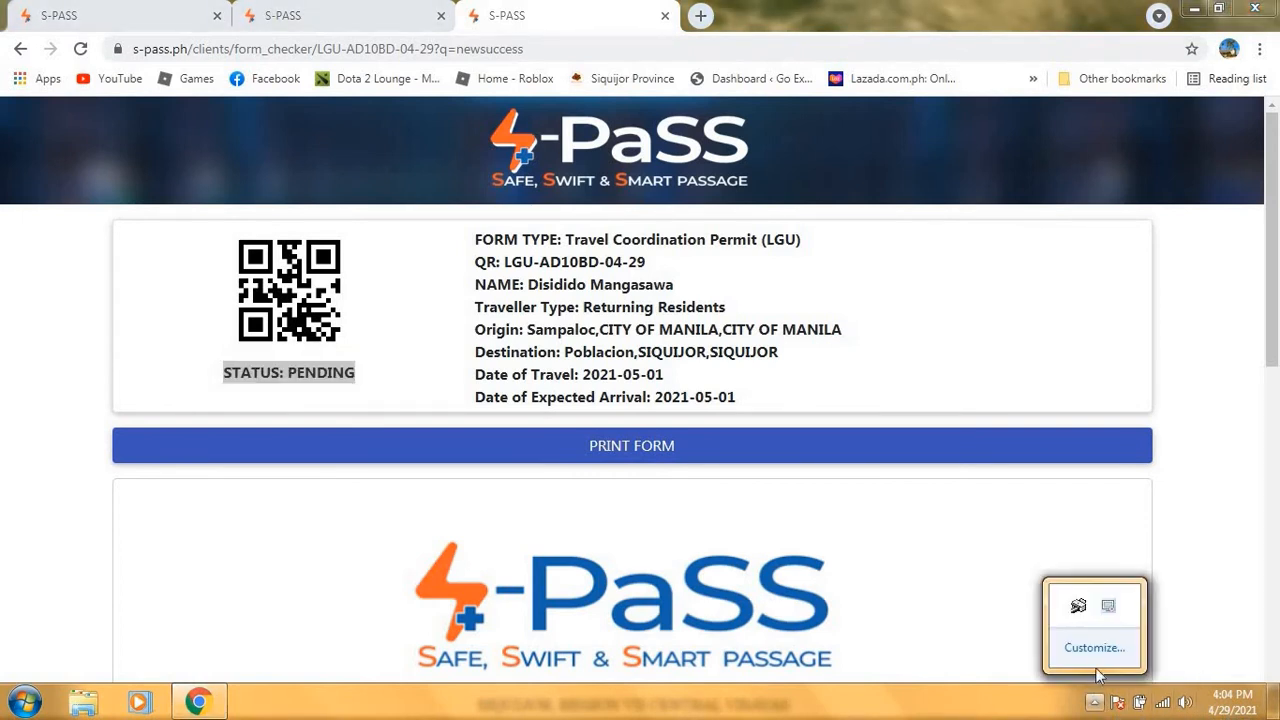
left_click(1210, 322)
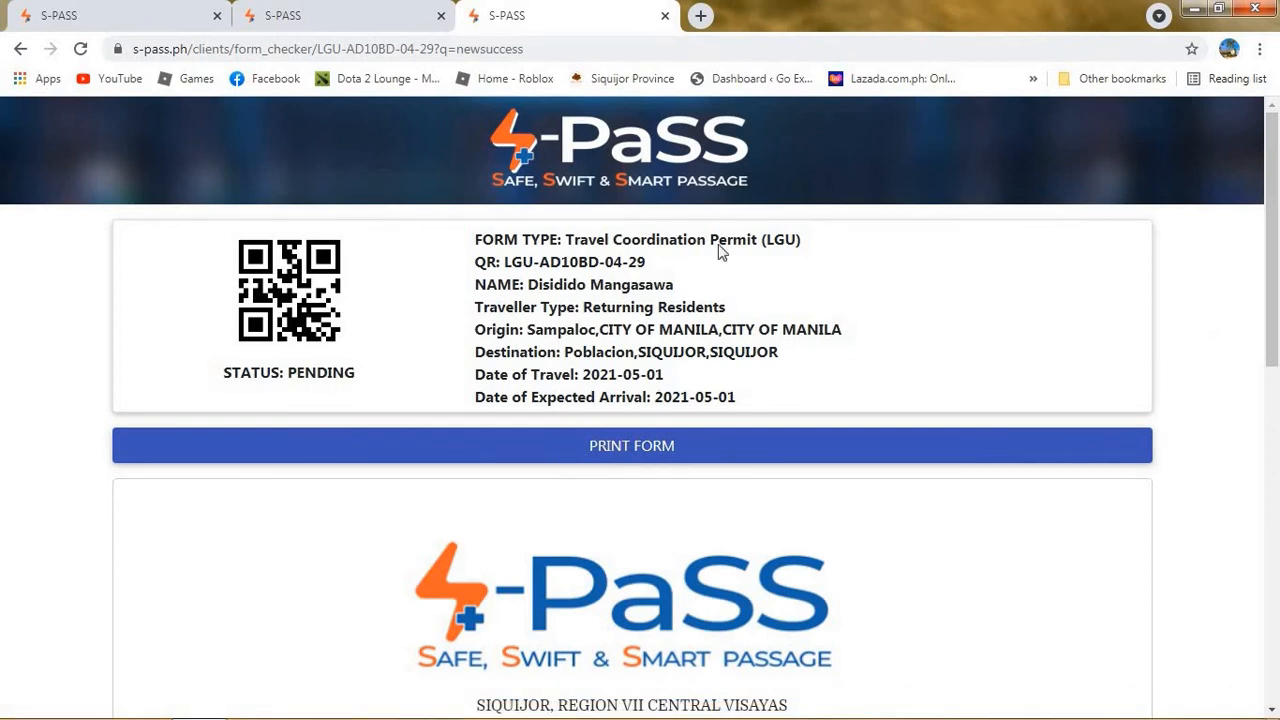
Open My Applications from the S-PaSS welcome tab and pause the video playback.
left_click(155, 24)
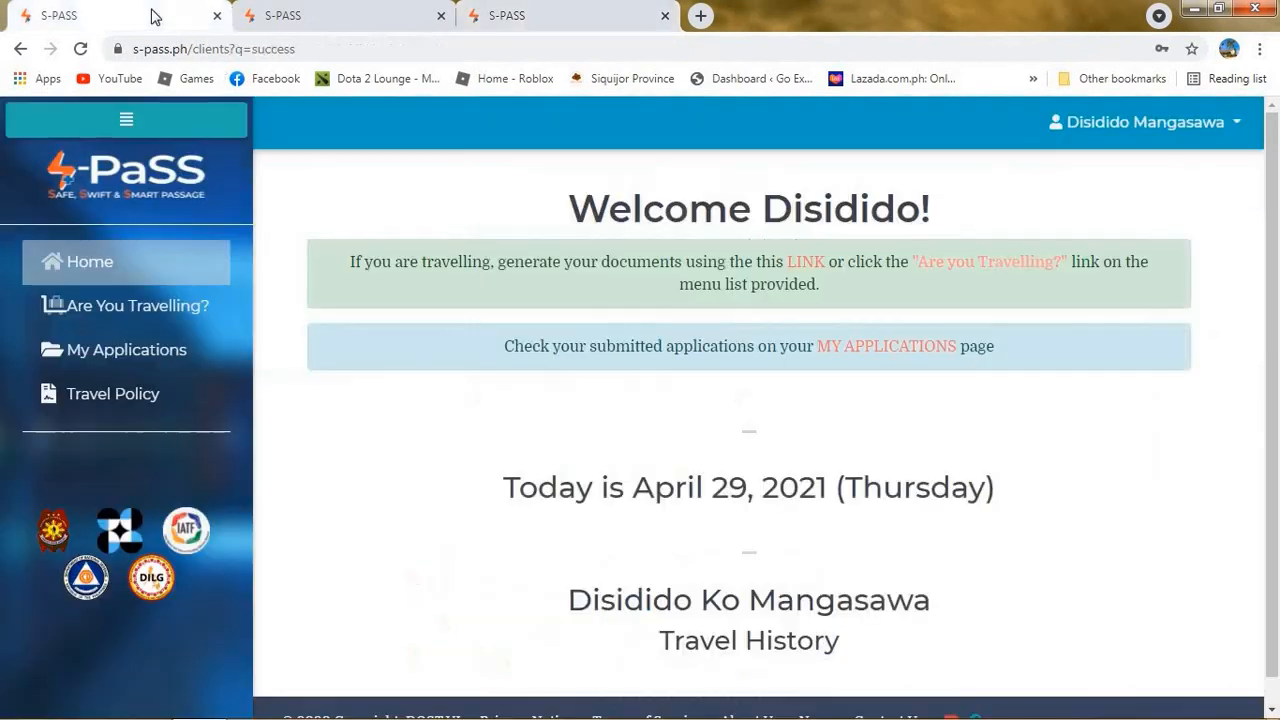
left_click(145, 360)
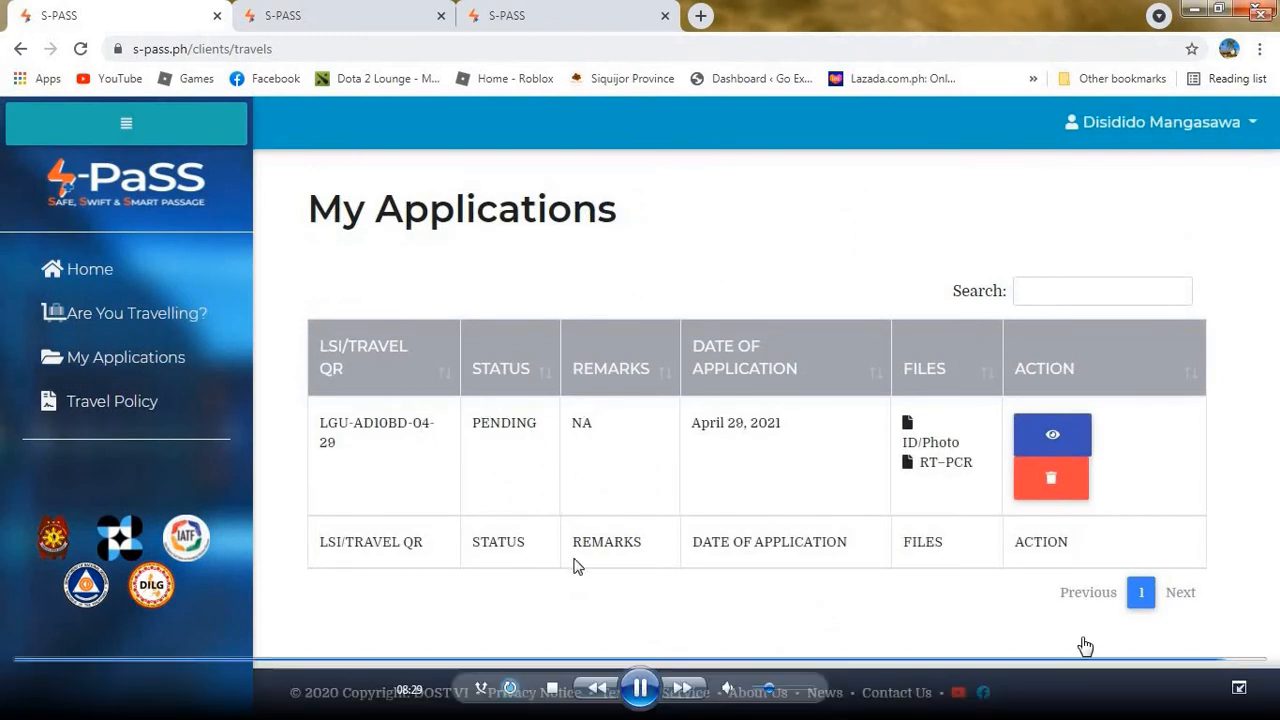
left_click(645, 688)
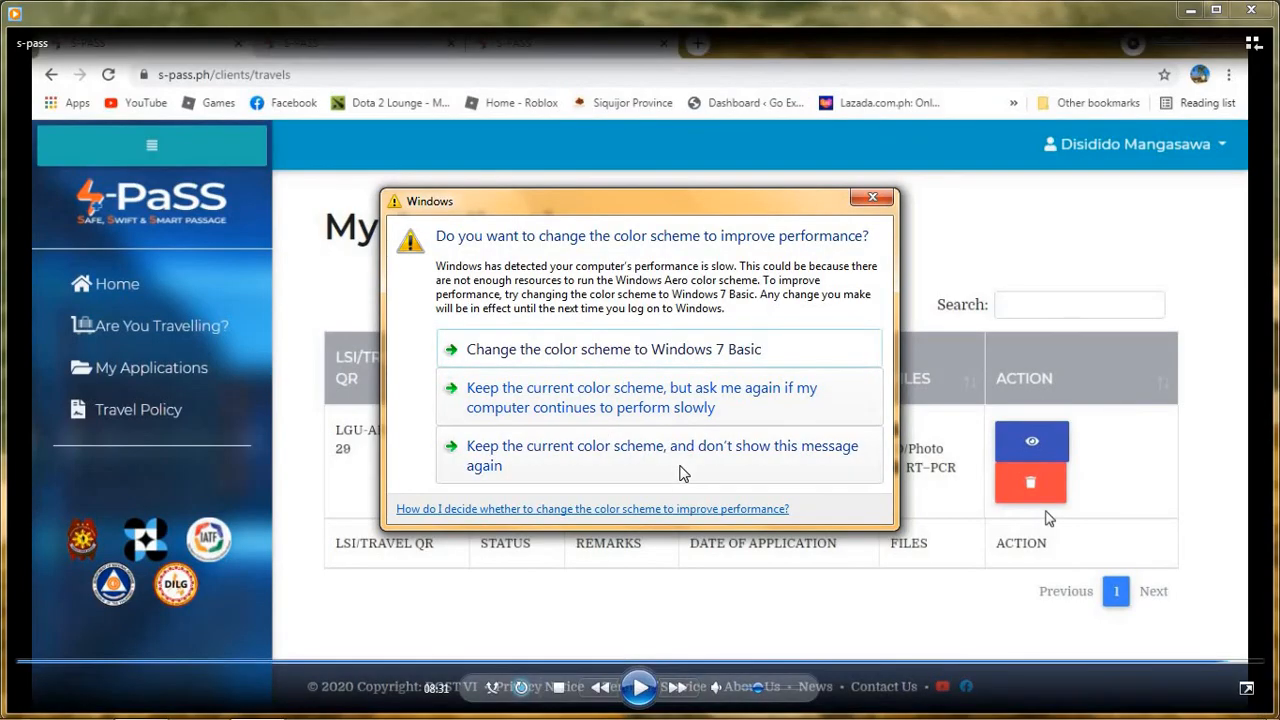
Close the color-scheme warning keeping the current scheme, and restore the video to a window.
left_click(868, 198)
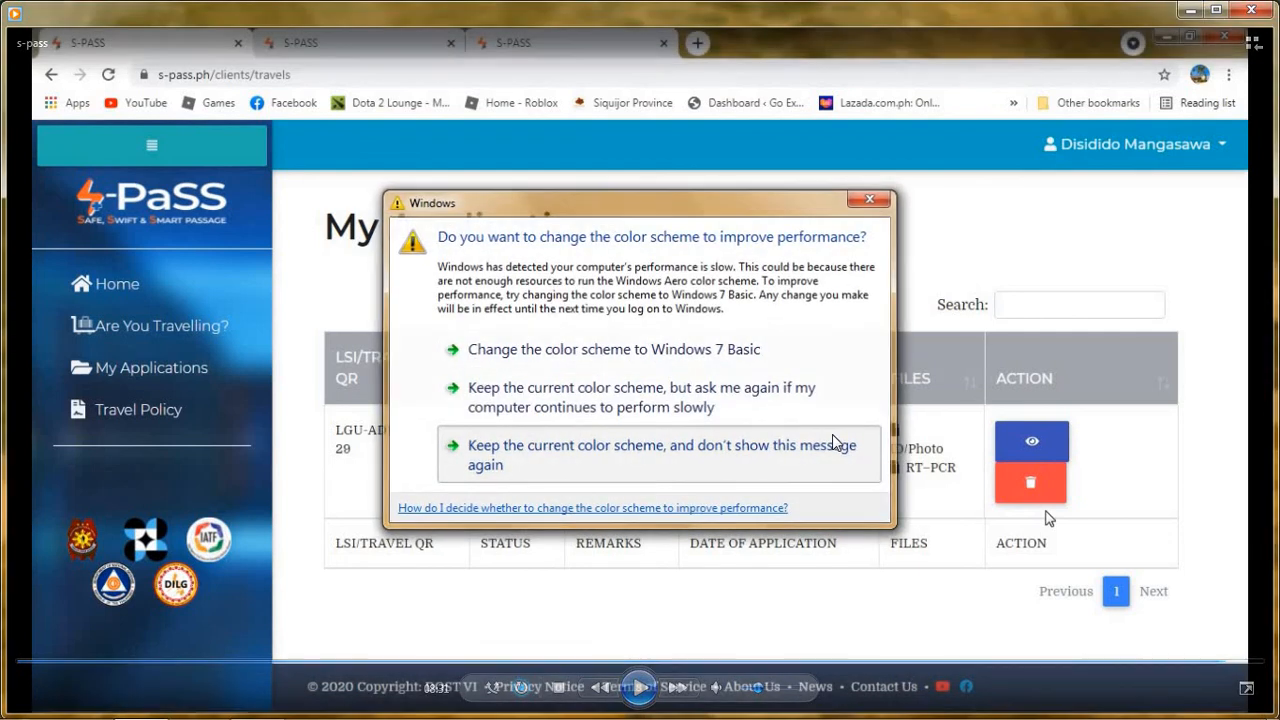
left_click(834, 443)
double_click(1018, 565)
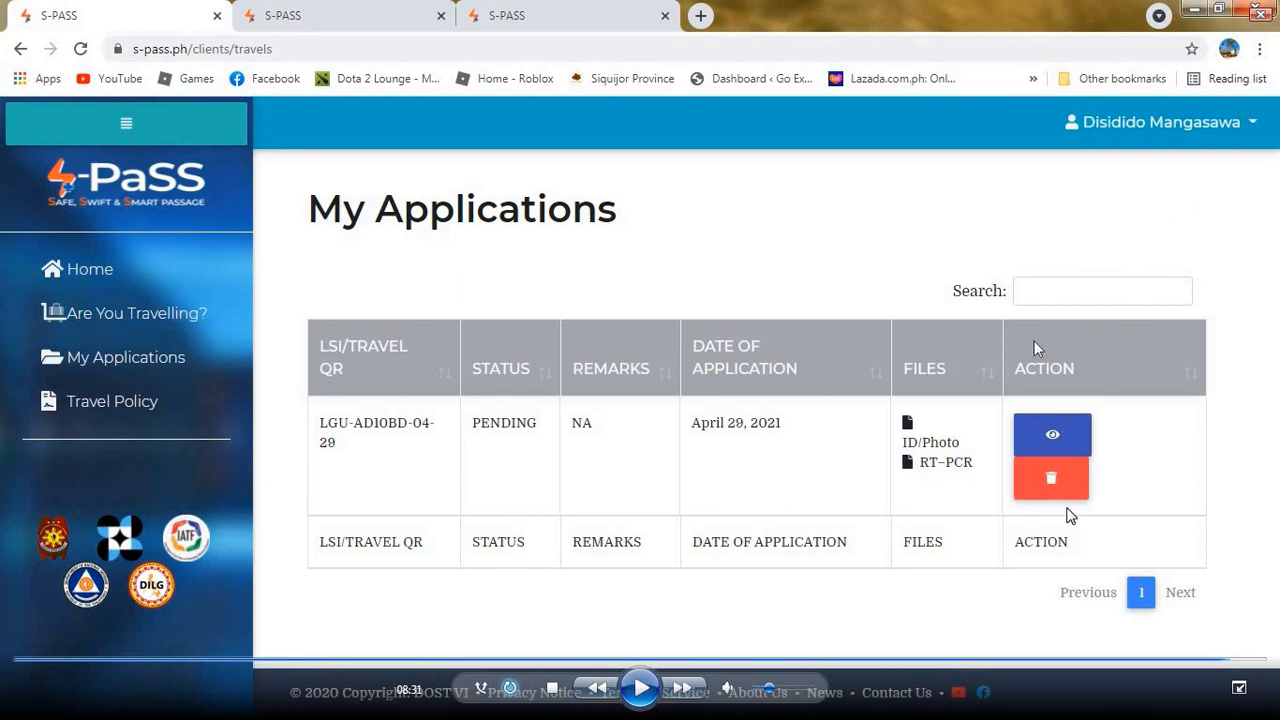
double_click(955, 417)
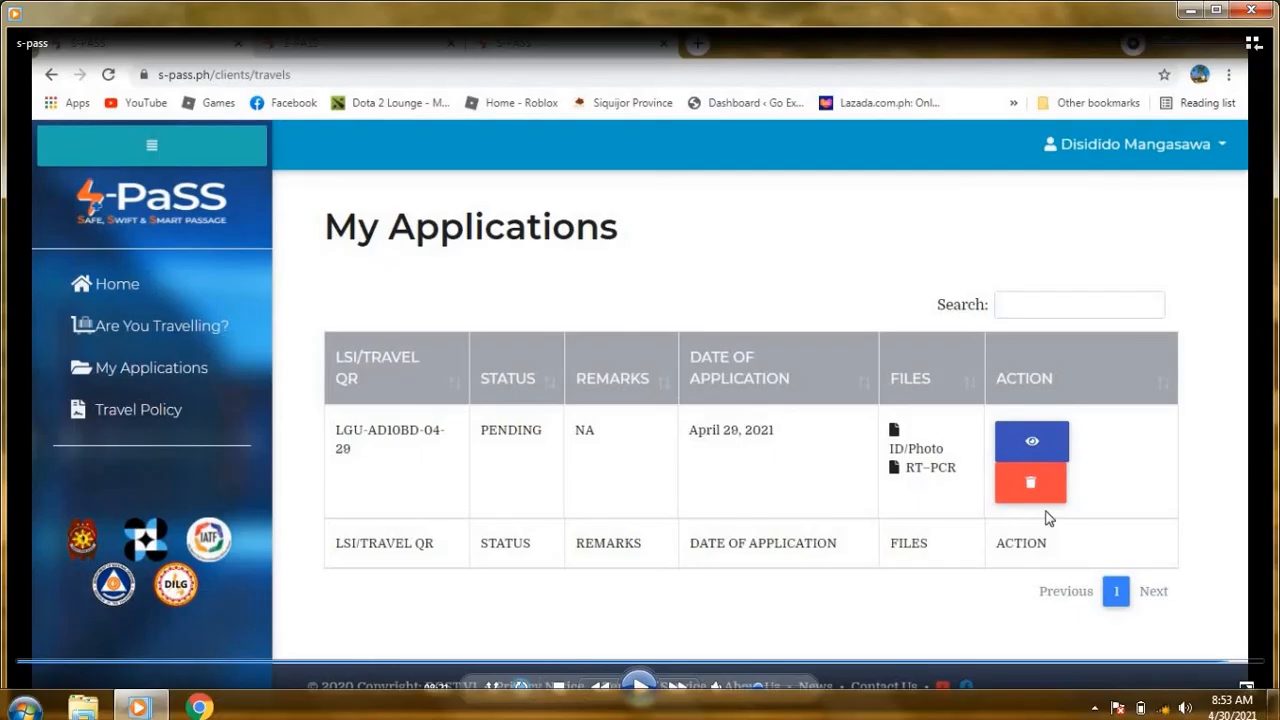